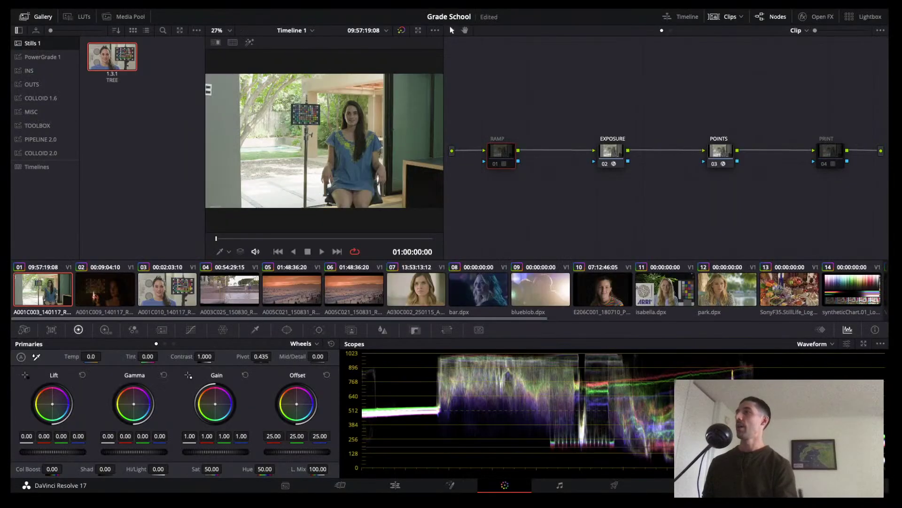
Open clip 07 and compare its picture with all grades bypassed and active again.
click(416, 290)
key(shift+d)
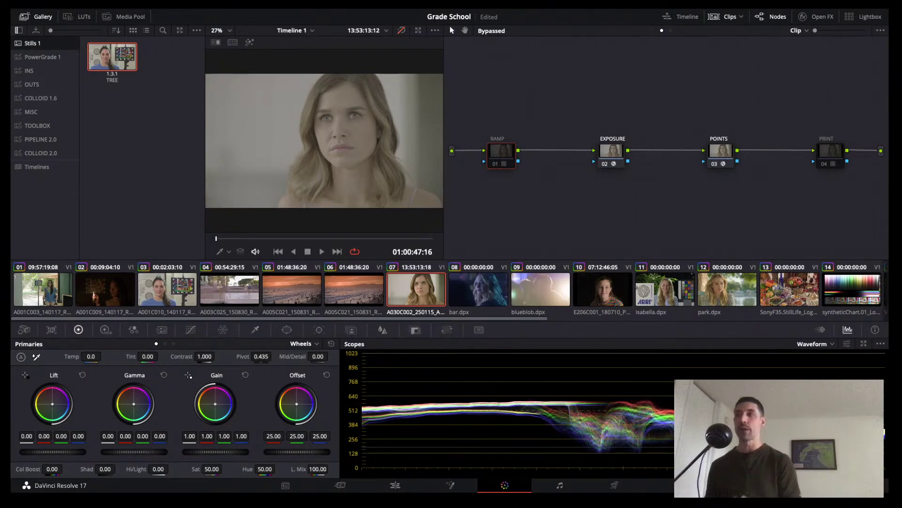
key(shift+d)
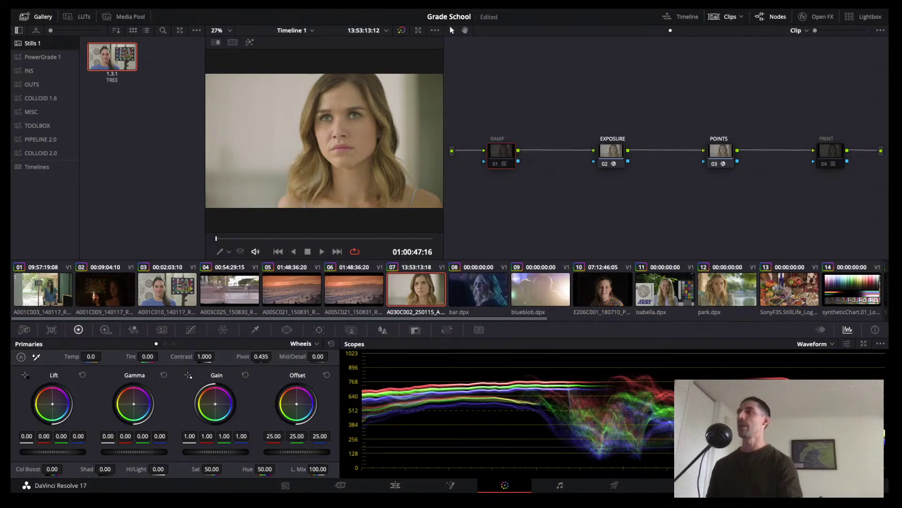
Disable the OUT node in the timeline-level node graph and return to the clip's nodes.
key(ctrl+d)
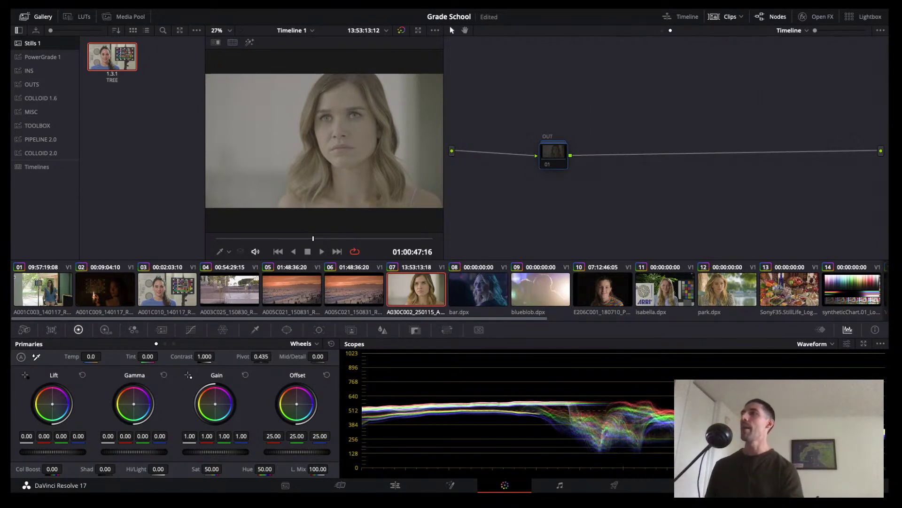
drag(553, 155, 568, 148)
key(alt+grave)
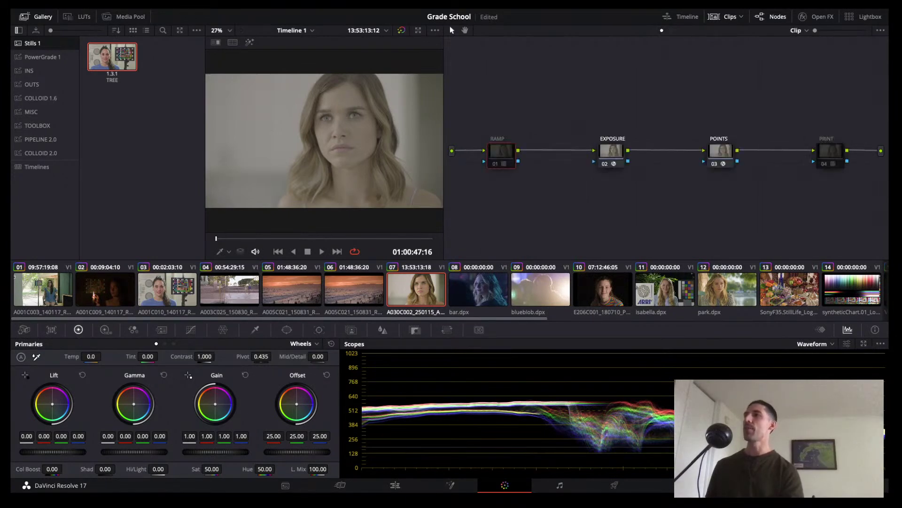
Add a serial node before RAMP on clip 07 and set its contrast to 1.666.
drag(501, 150, 525, 147)
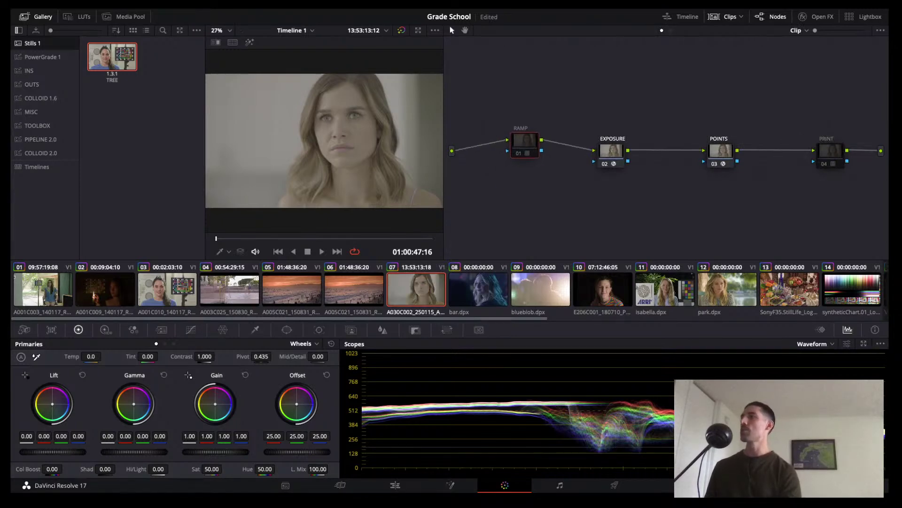
key(shift+s)
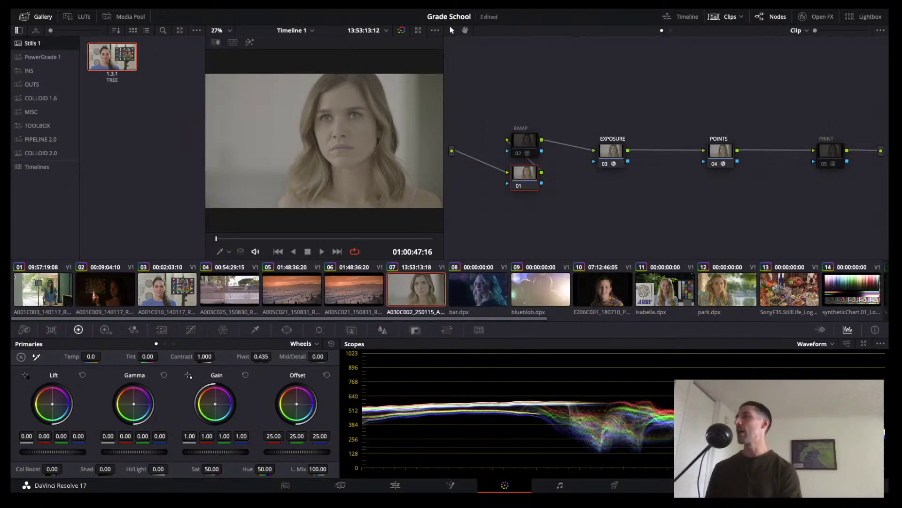
scroll(217, 356, up, 5)
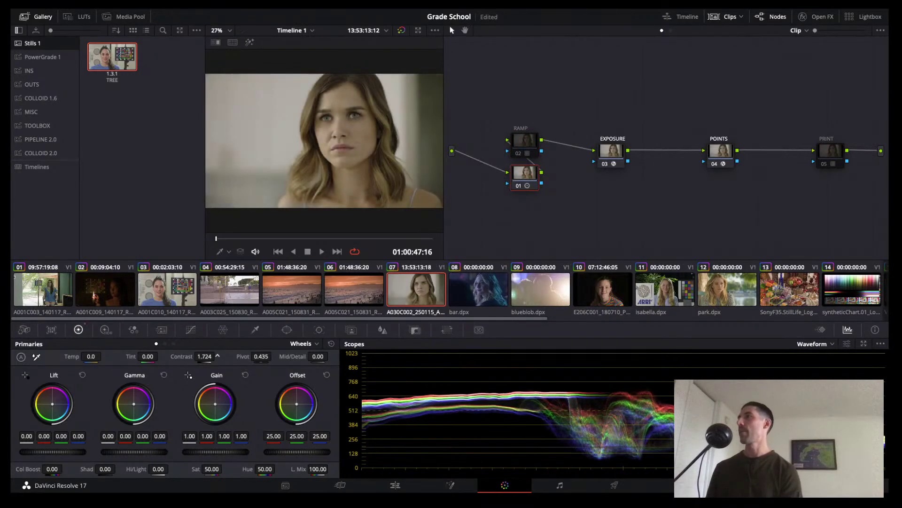
scroll(217, 356, up, 3)
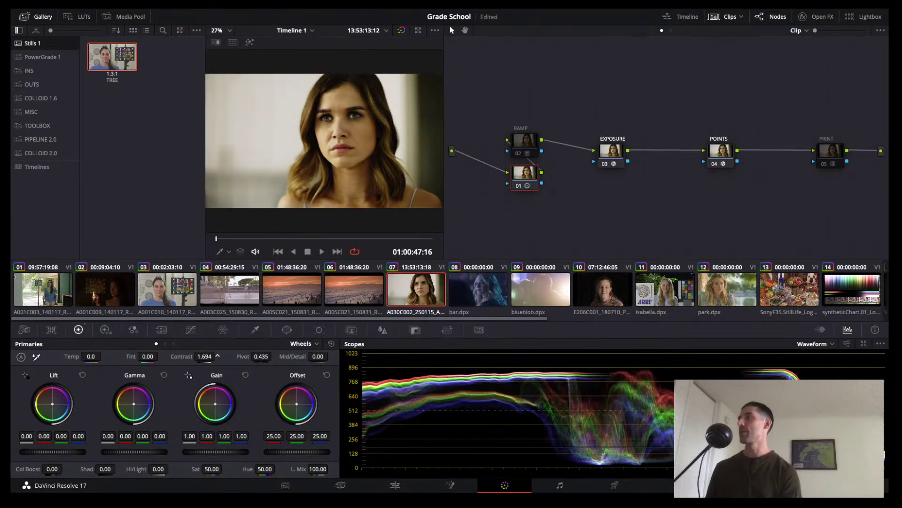
scroll(217, 355, up, 1)
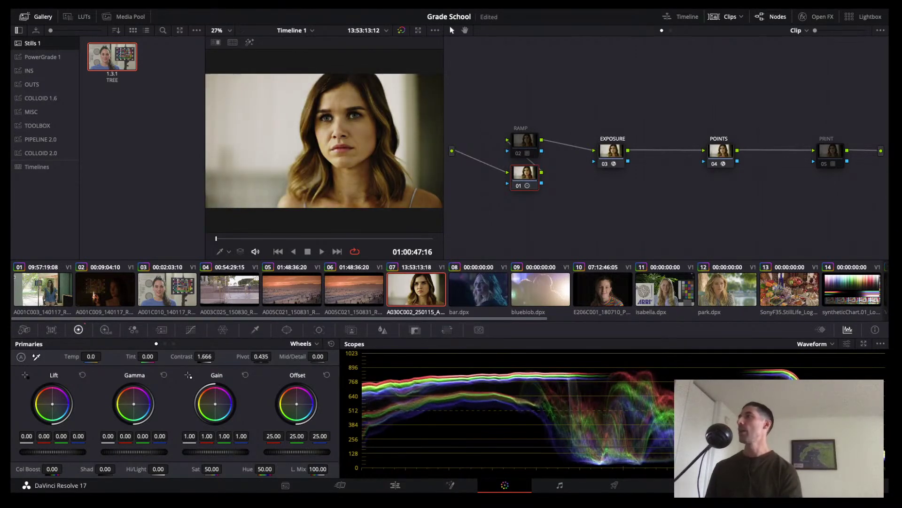
Grab a still of the contrast-graded frame and delete the contrast node before RAMP.
key(ctrl+alt+g)
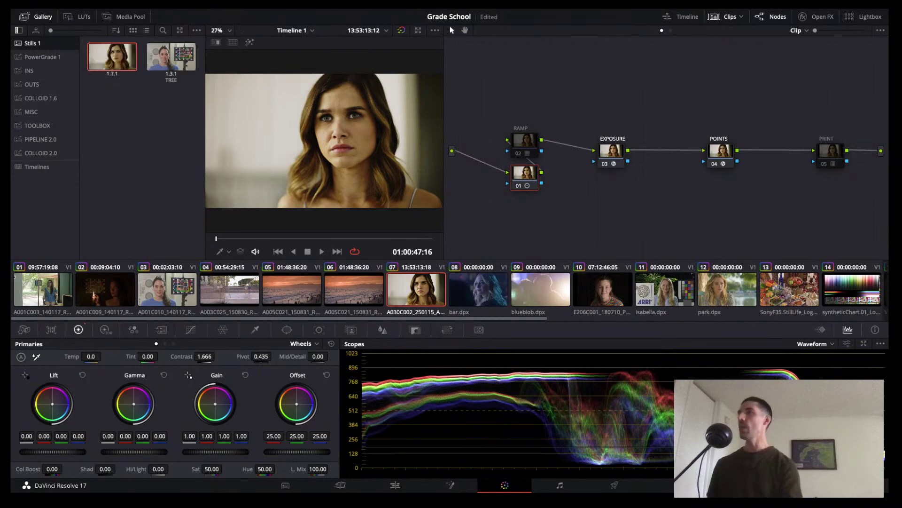
key(Delete)
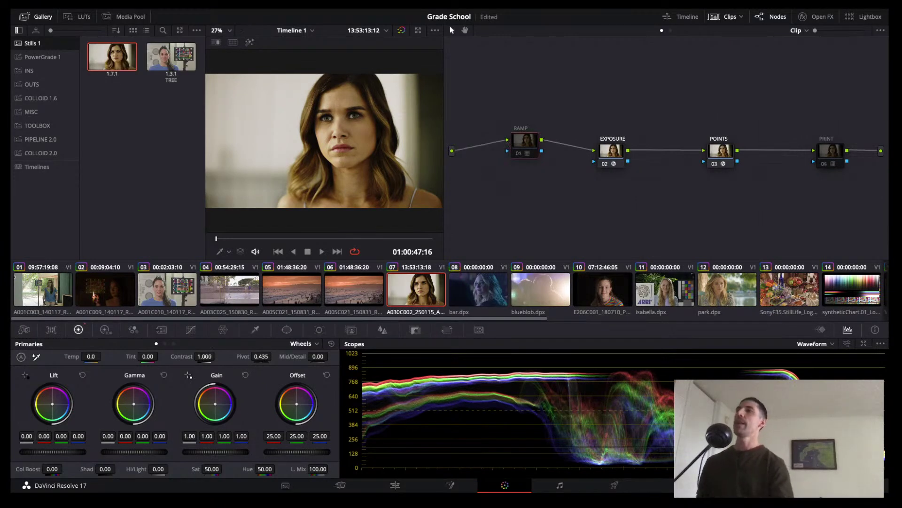
Re-enable the timeline-level OUT node and enable the PRINT node on clip 07.
key(grave)
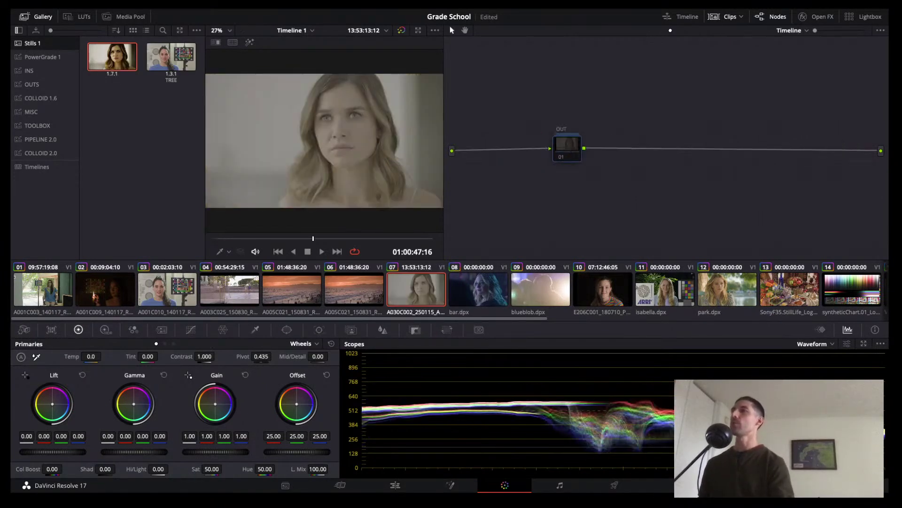
key(grave)
click(830, 150)
drag(830, 151, 825, 144)
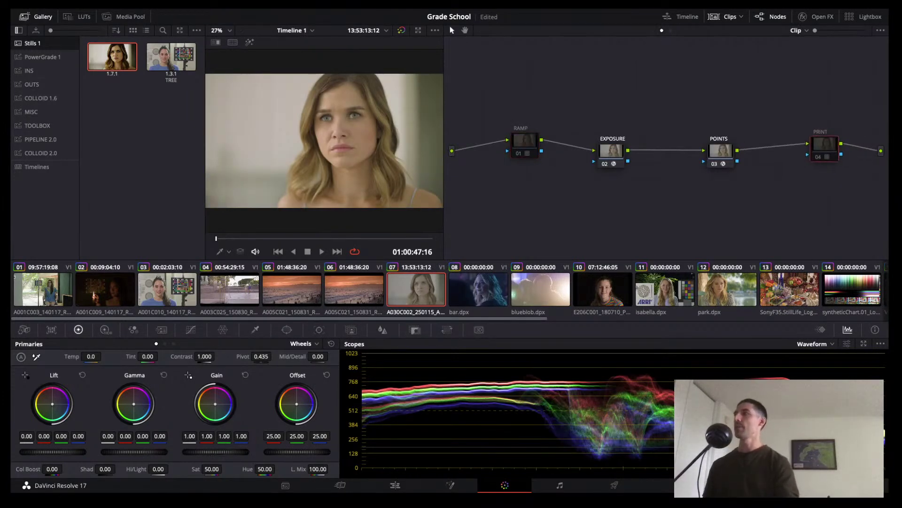
key(ctrl+d)
Compare the PRINT look with the grabbed still by wiping across the frame and toggling the reference wipe.
key(ctrl+w)
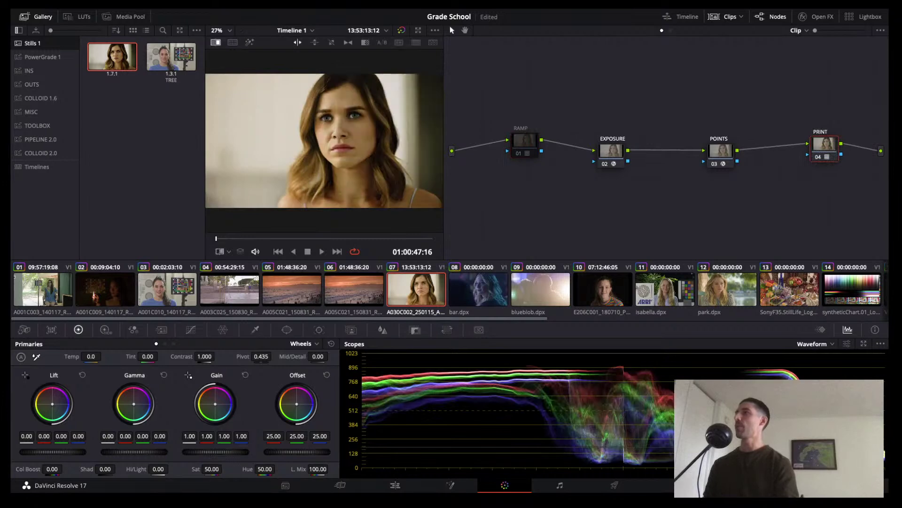
drag(251, 141, 207, 141)
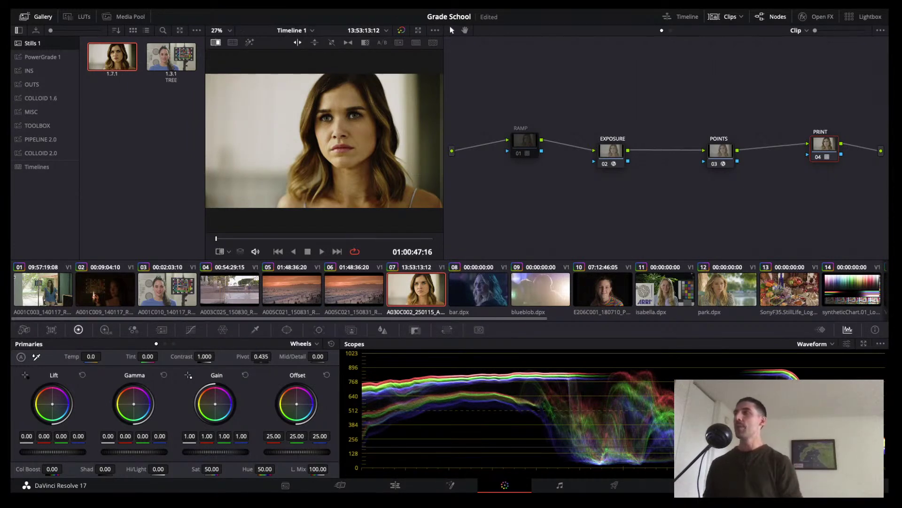
key(ctrl+w)
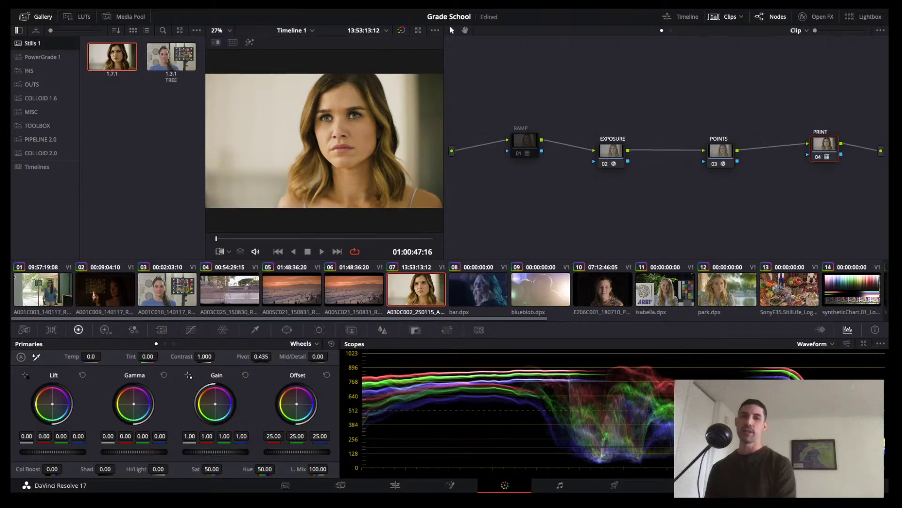
key(ctrl+w)
key(ctrl+w)
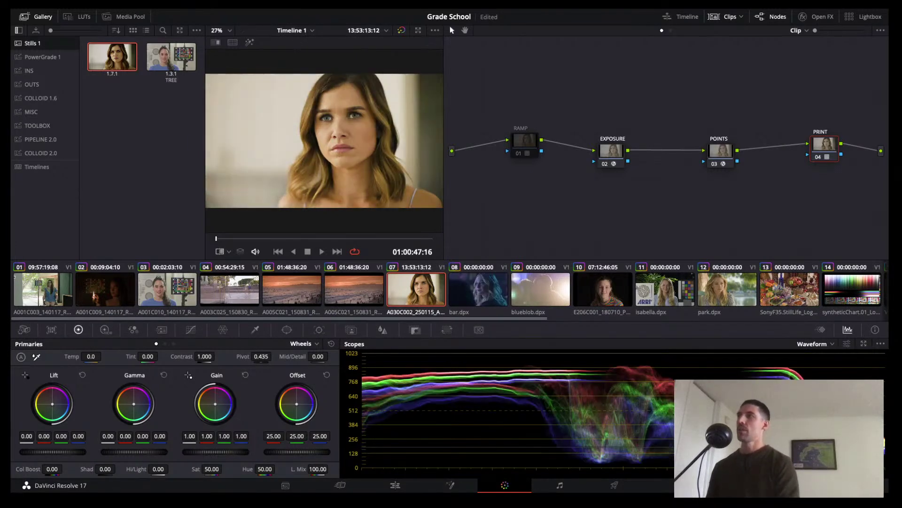
key(ctrl+w)
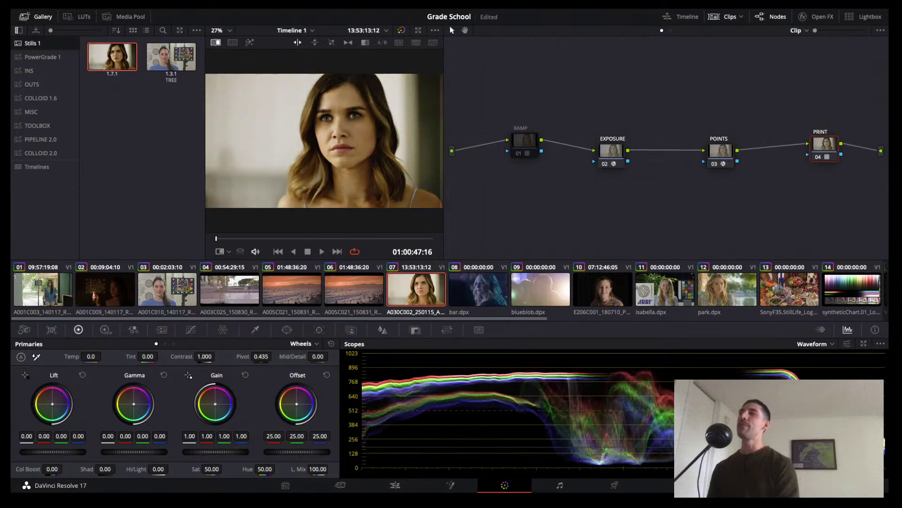
key(ctrl+w)
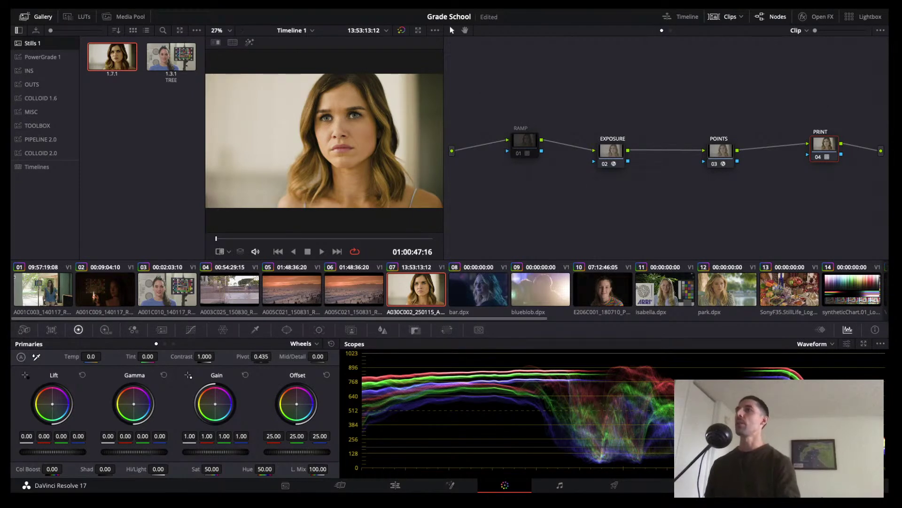
Disable the timeline-level OUT node and enable the clip's RAMP node so the waveform shows the gradient.
click(670, 31)
drag(567, 146, 568, 139)
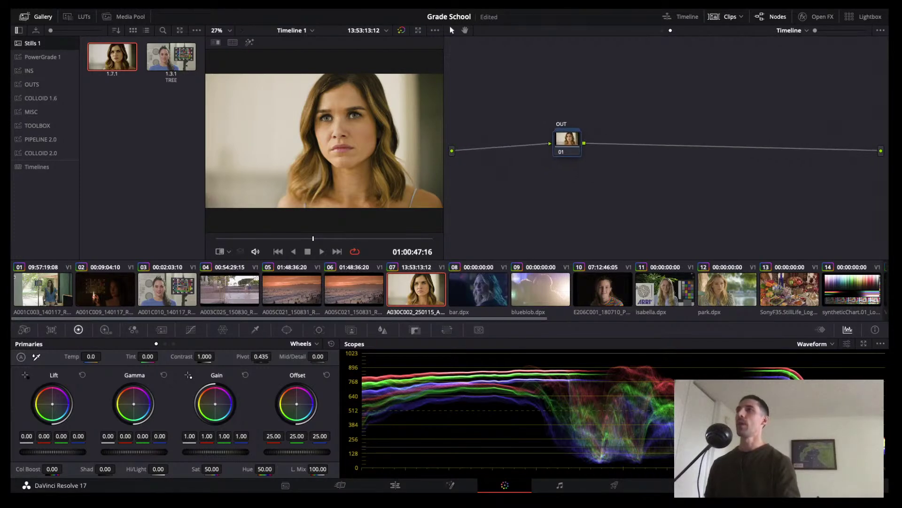
key(super+d)
click(661, 30)
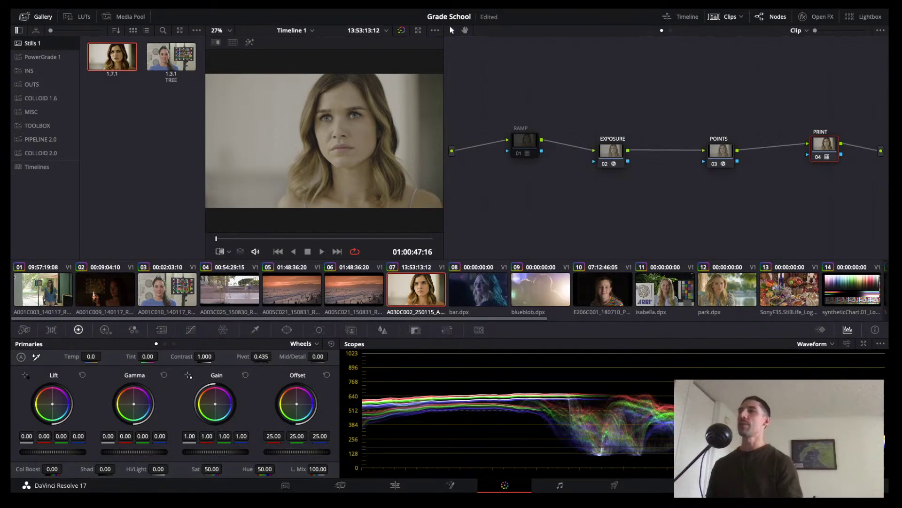
click(523, 140)
key(ctrl+d)
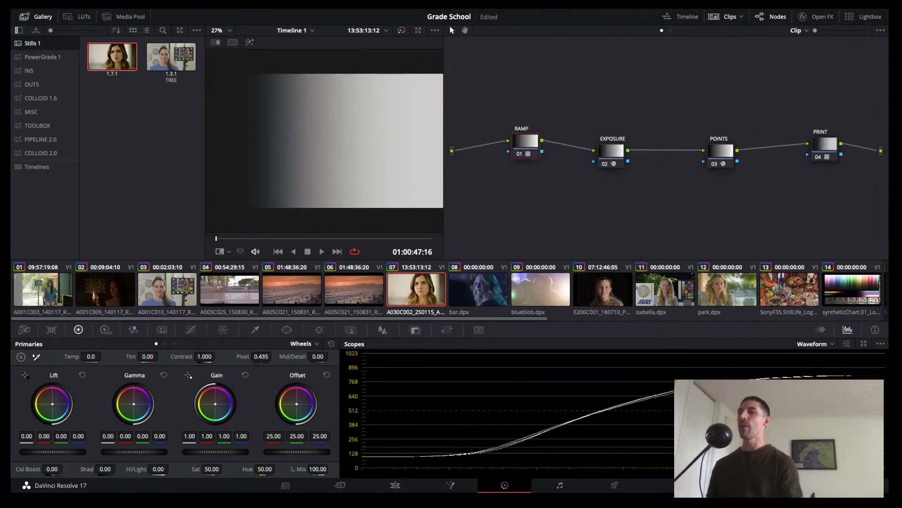
Compare the ramp's waveform curve with the PRINT node disabled and enabled.
click(825, 144)
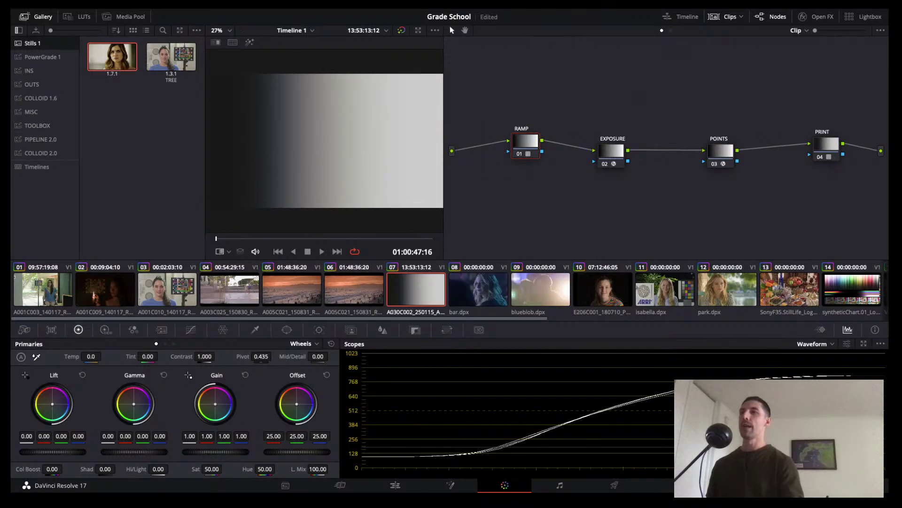
key(ctrl+d)
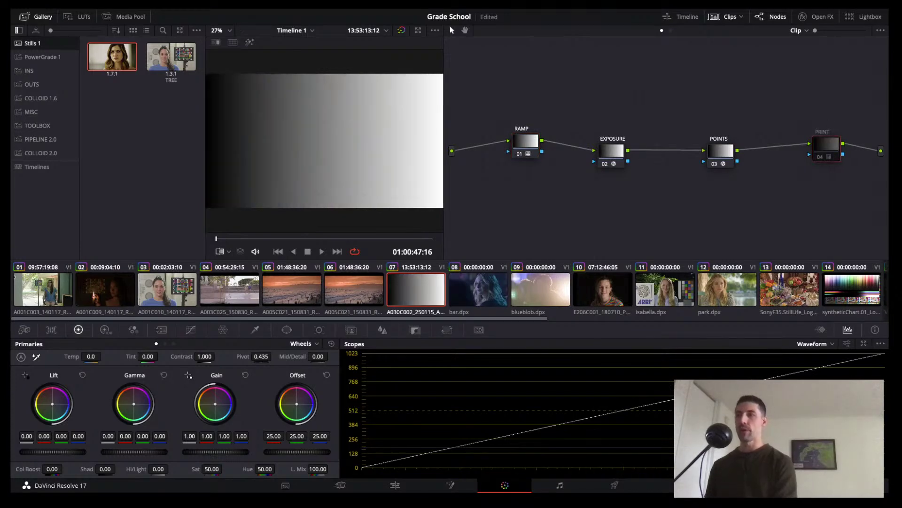
key(ctrl+d)
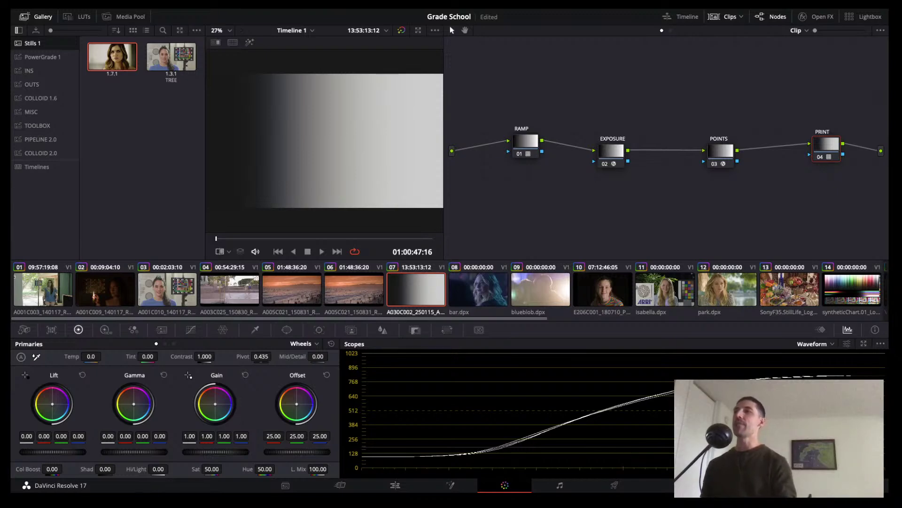
Disable the RAMP node on the clip and re-enable the OUT node in the timeline-level graph.
click(526, 141)
key(ctrl+d)
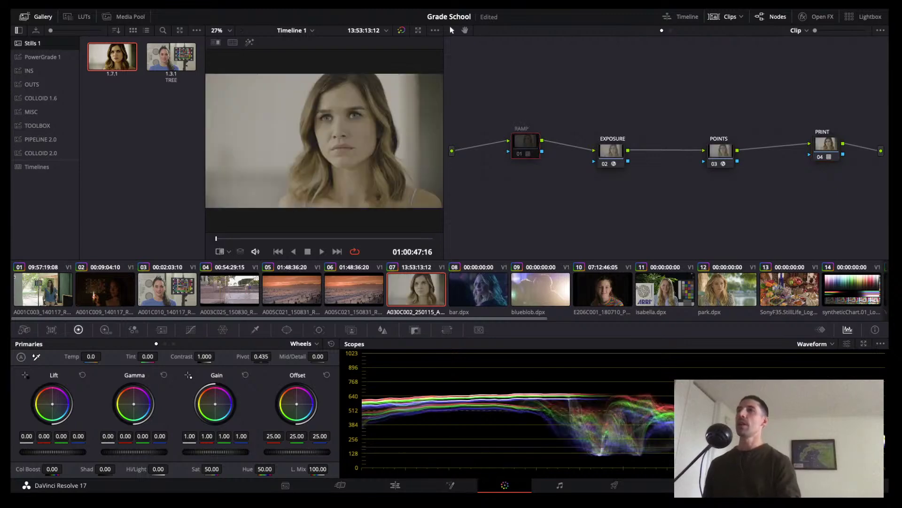
key(shift+grave)
key(ctrl+d)
key(shift+grave)
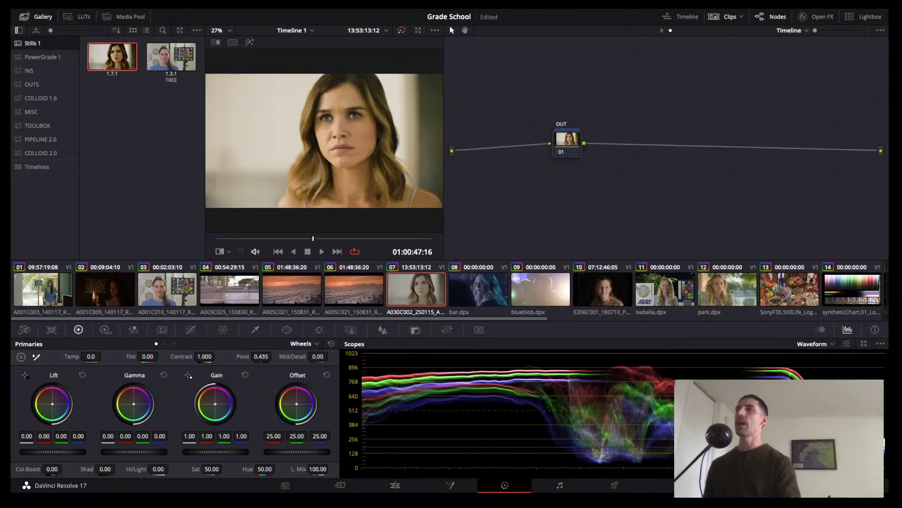
Compare the picture with and without the PRINT node, leaving PRINT disabled.
click(826, 145)
key(ctrl+d)
key(ctrl+d)
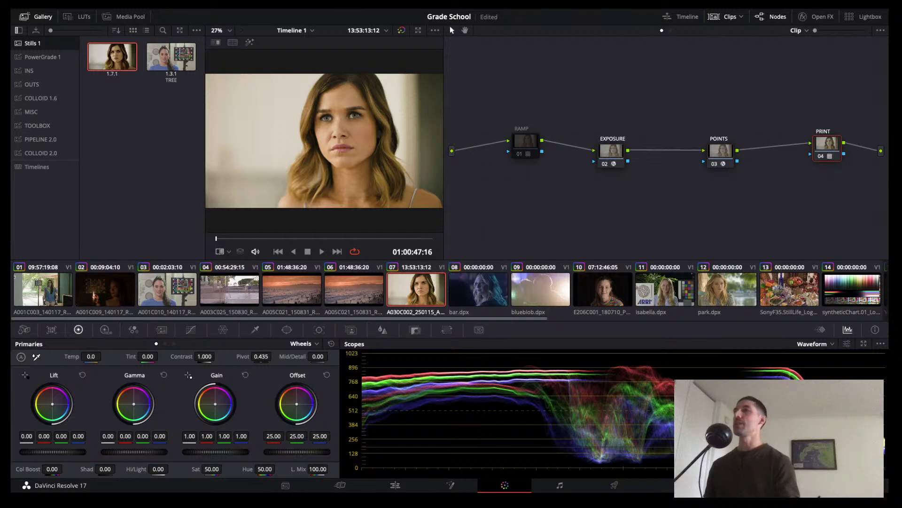
key(ctrl+d)
Try a serial node after OUT in the timeline-level graph with contrast 1.282 and pivot 0.499, and delete that node.
click(671, 30)
drag(568, 144, 560, 139)
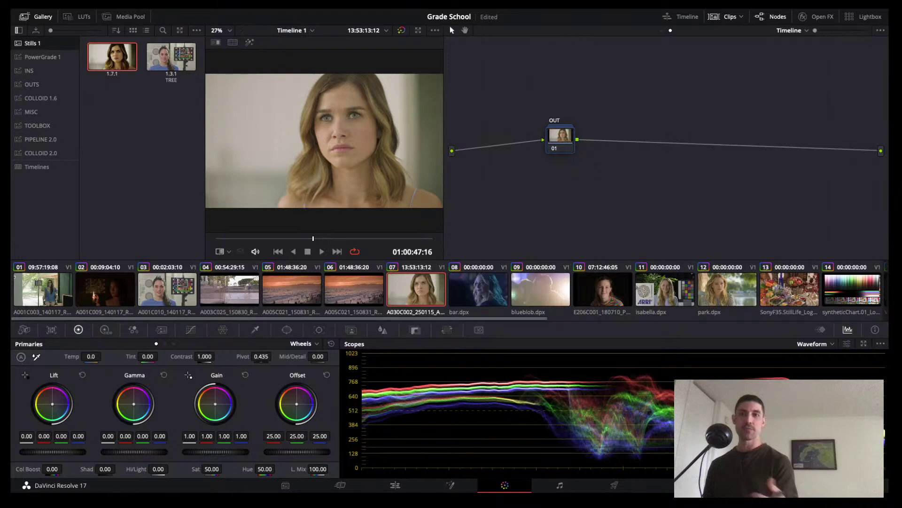
key(alt+s)
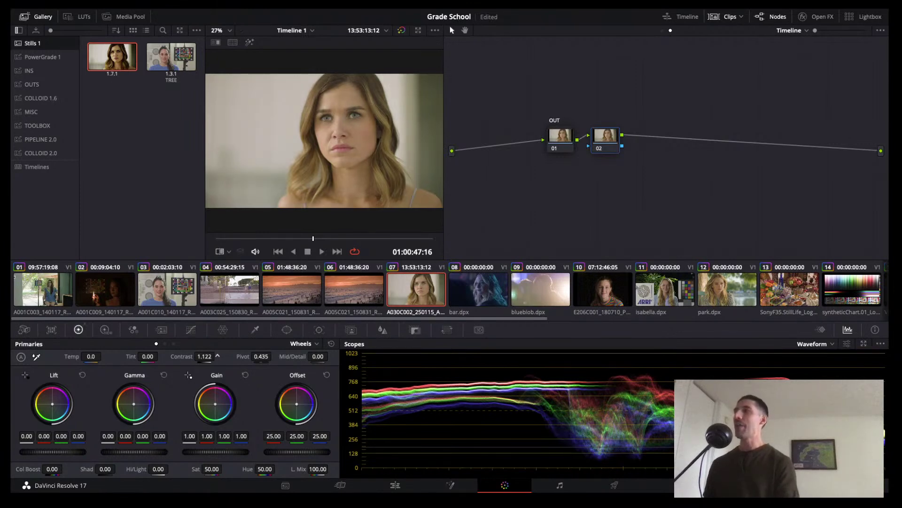
drag(204, 356, 217, 355)
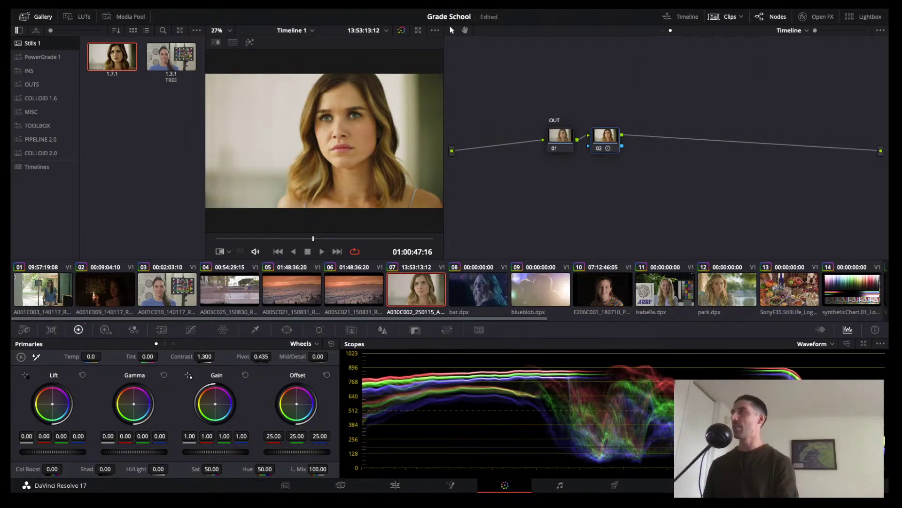
drag(261, 357, 210, 356)
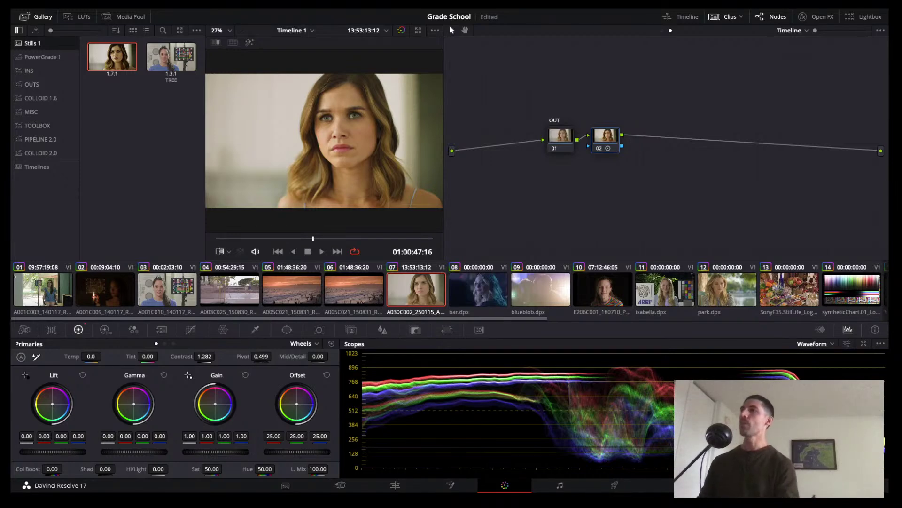
key(Delete)
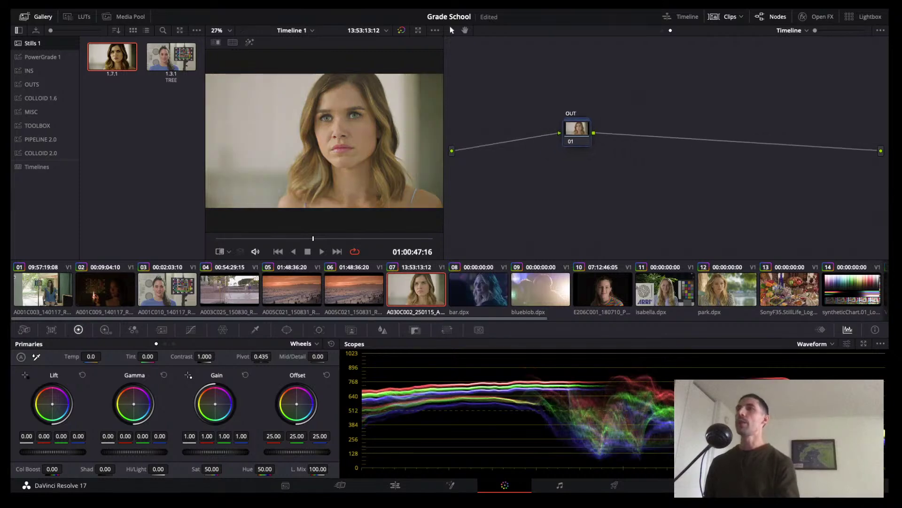
Disable the timeline-level OUT node with the clip's node graph back in view.
key(alt+grave)
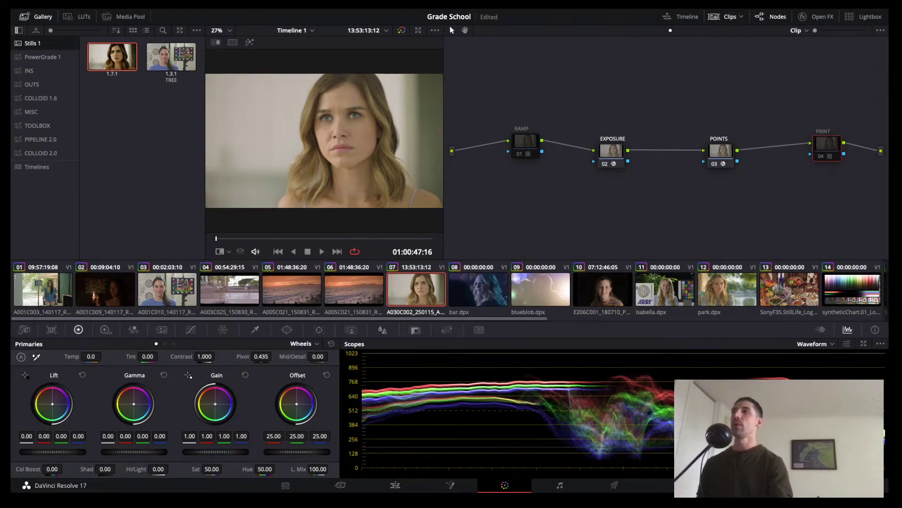
key(ctrl+d)
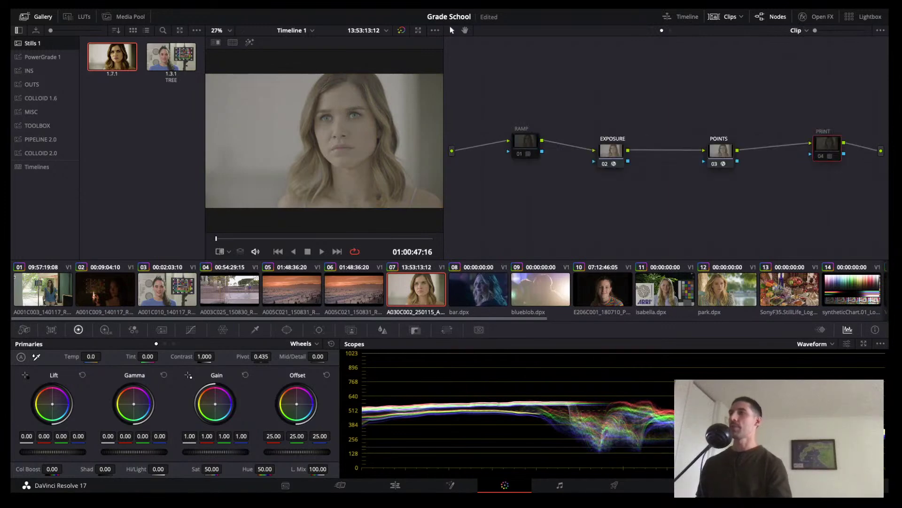
Open the isabella.dpx clip and rearrange its PRINT and RAMP nodes in the clip's node graph.
click(665, 289)
drag(830, 157, 801, 148)
drag(841, 184, 473, 124)
drag(501, 156, 490, 112)
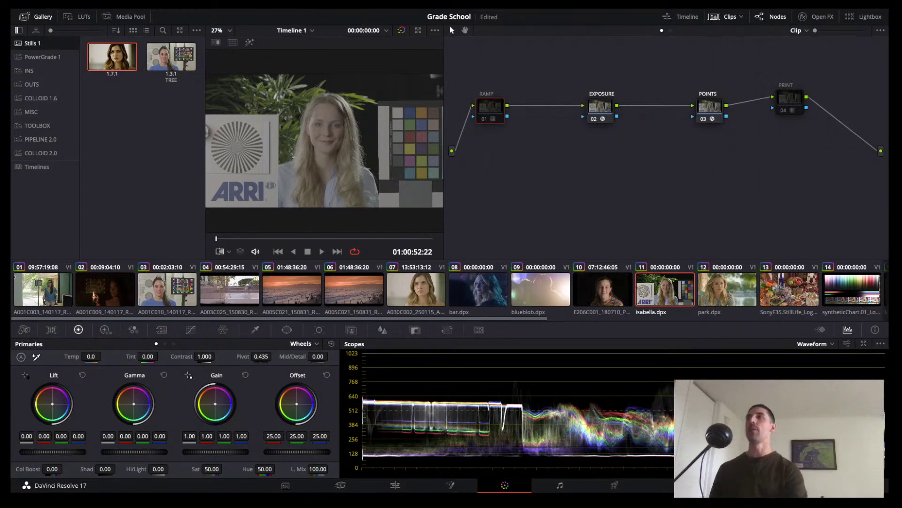
Compare isabella.dpx with and without the timeline-level OUT node, leaving OUT disabled and the clip's node graph in view.
click(670, 30)
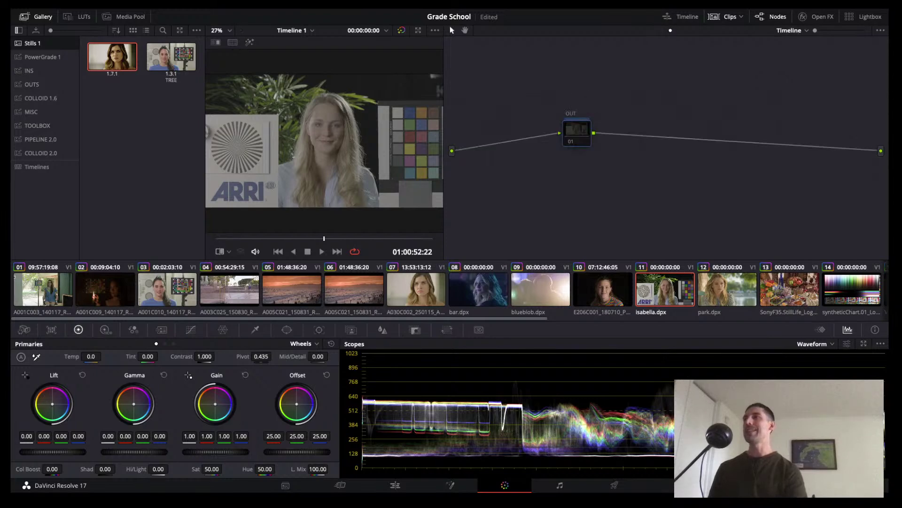
drag(577, 133, 582, 130)
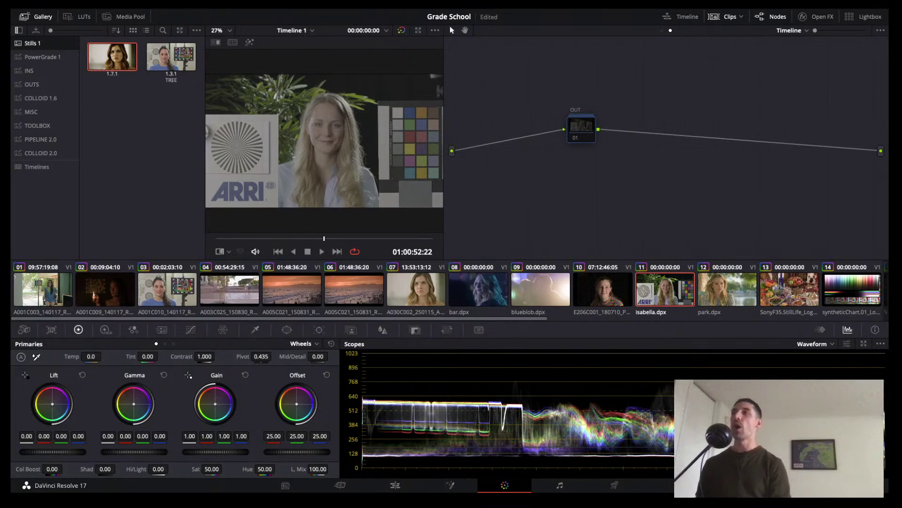
key(ctrl+d)
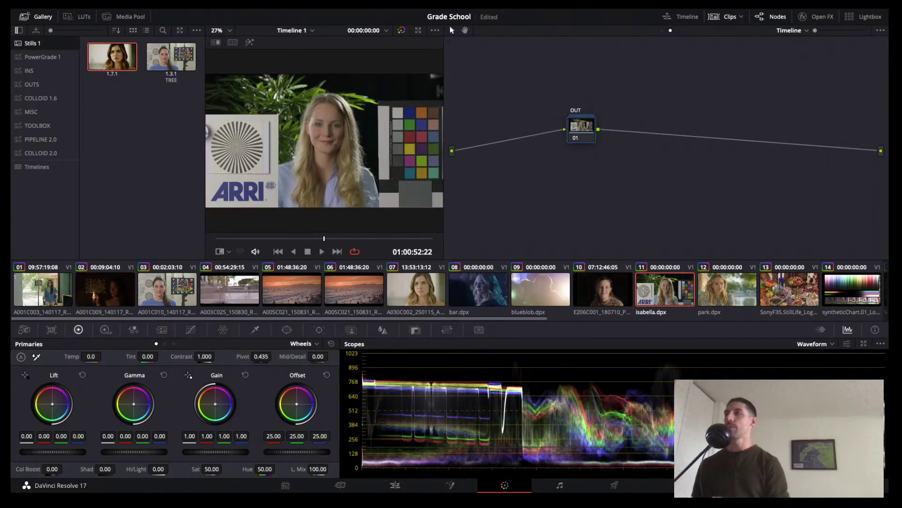
key(ctrl+f)
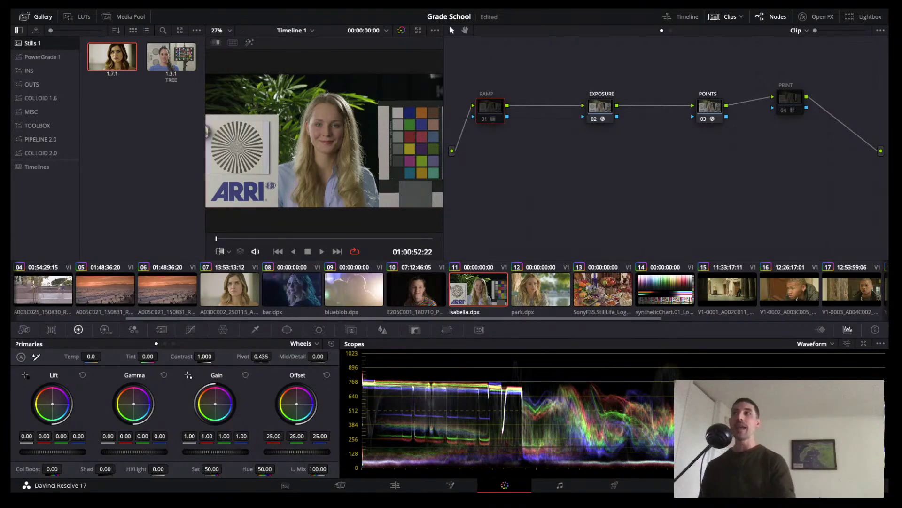
key(alt+grave)
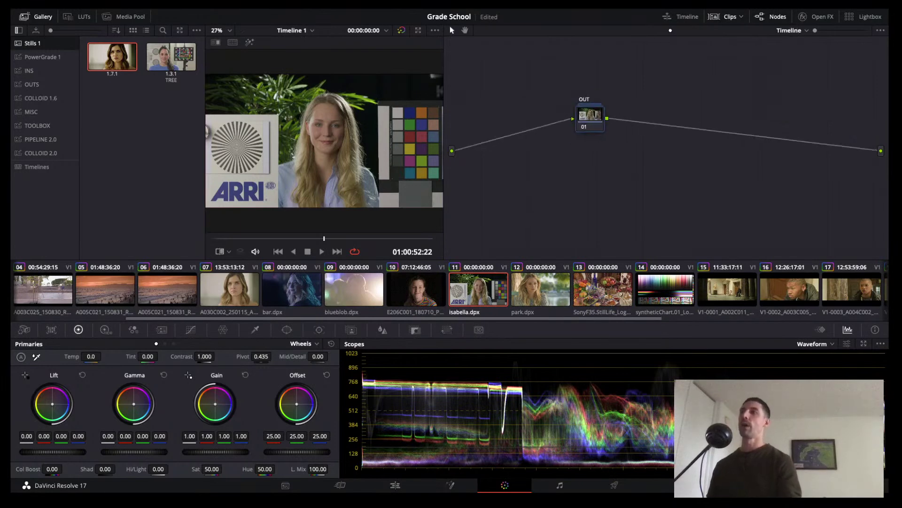
key(super+d)
key(alt+grave)
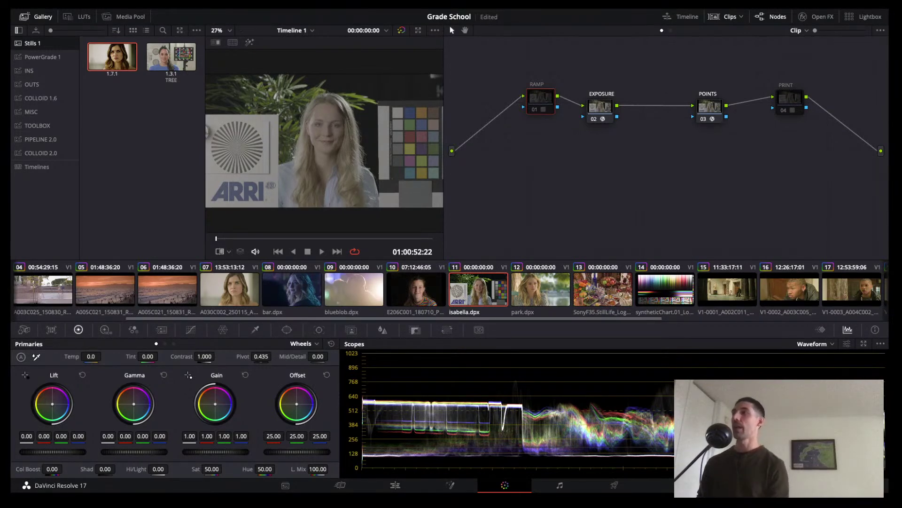
Add a serial node before RAMP and set its contrast to 1.350, pivot to 0.481 and saturation to 75.
key(super+f)
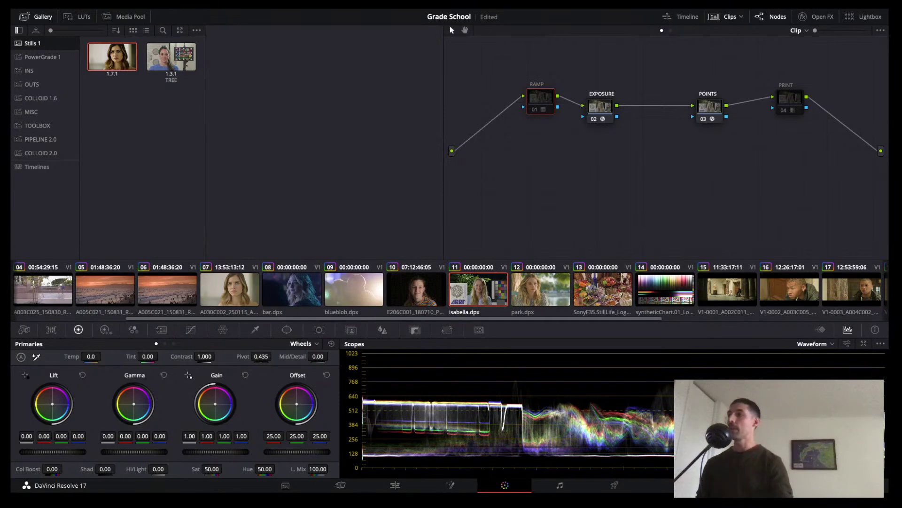
key(super+f)
key(shift+s)
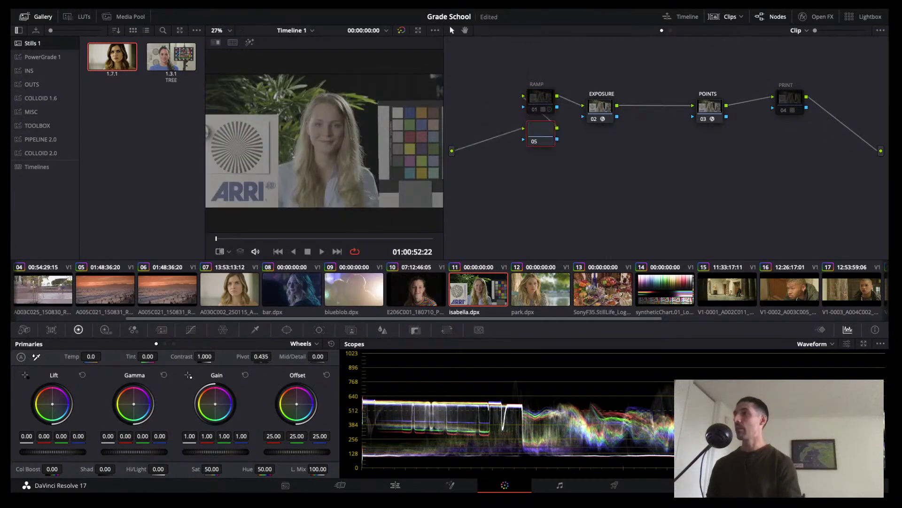
drag(218, 356, 267, 355)
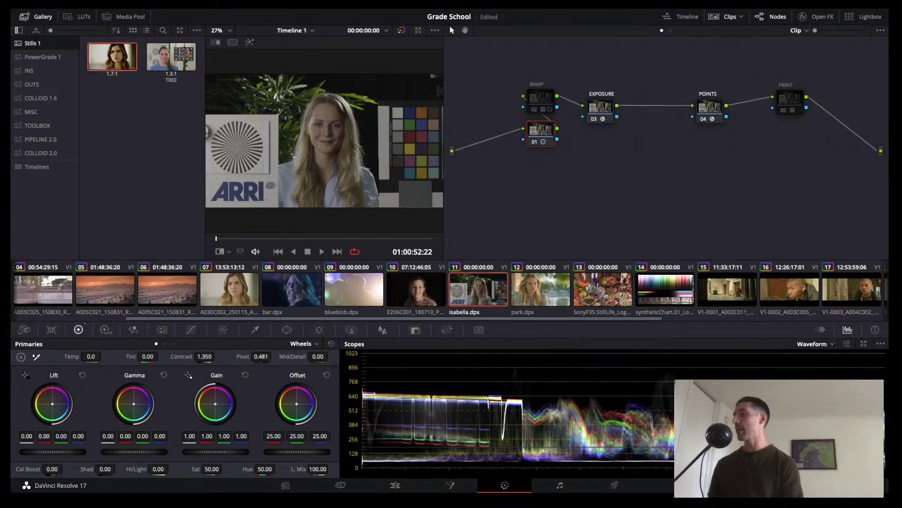
drag(212, 468, 226, 468)
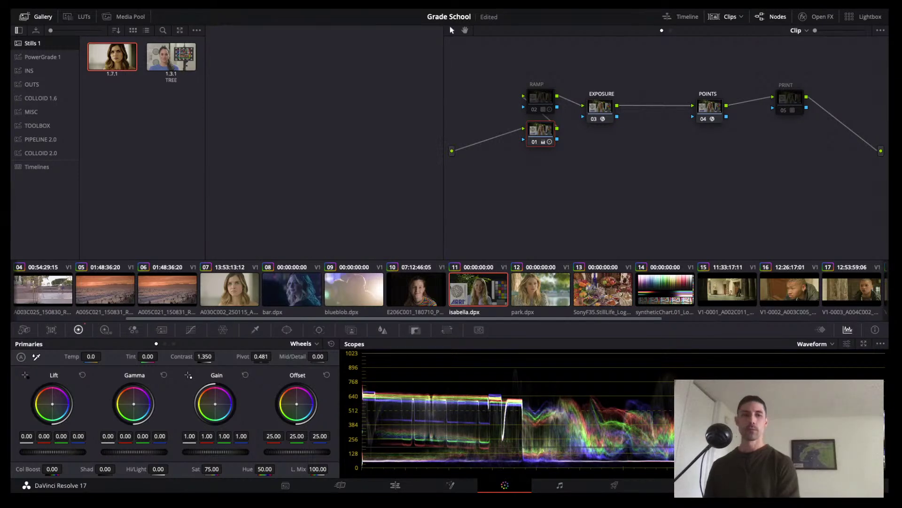
Examine the contrast and saturation adjustment on isabella.dpx in the full-screen and enlarged viewers.
key(super+f)
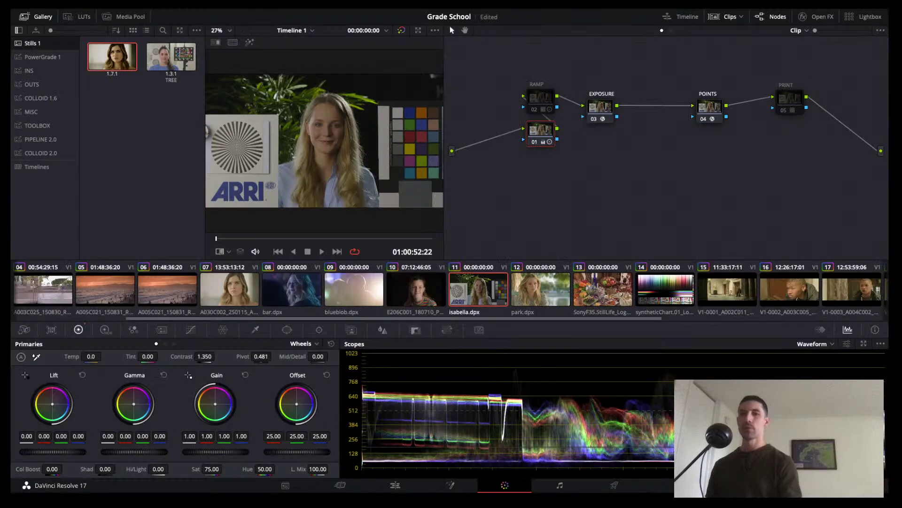
key(super+f)
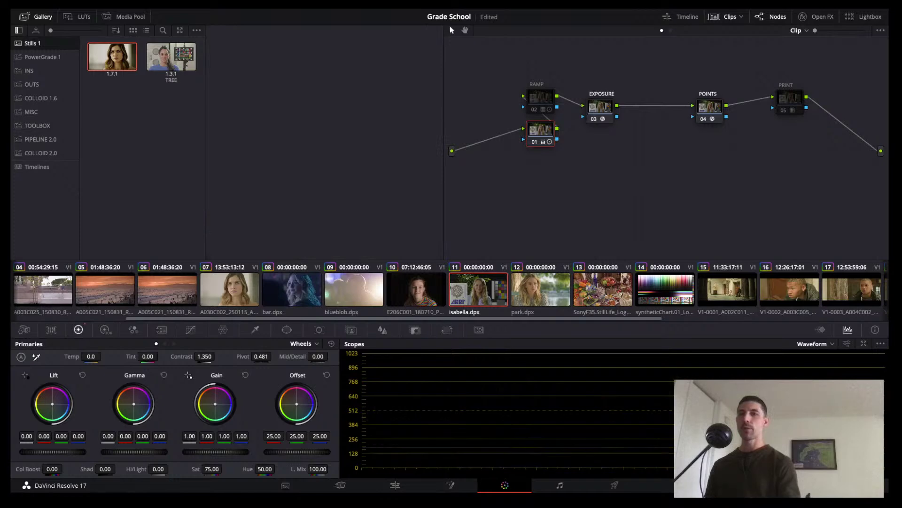
key(super+f)
key(alt+f)
key(alt+f)
key(alt+f)
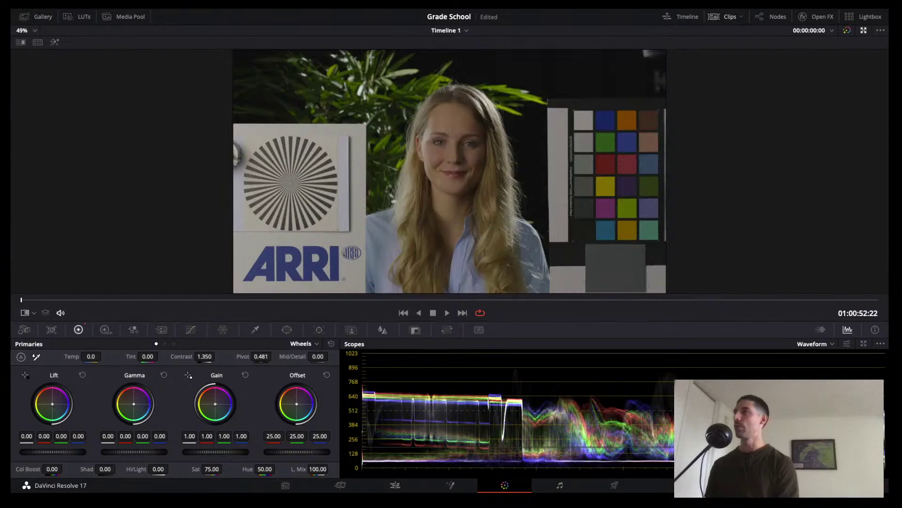
key(alt+f)
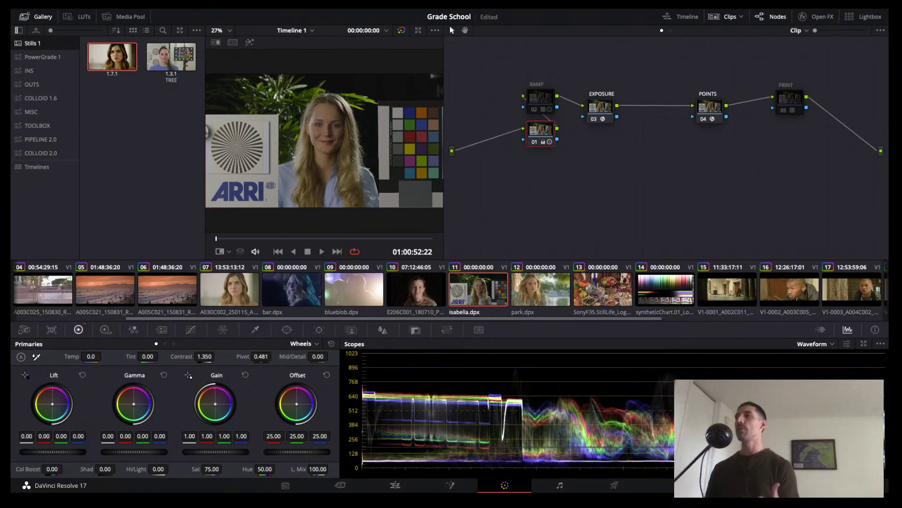
key(alt+f)
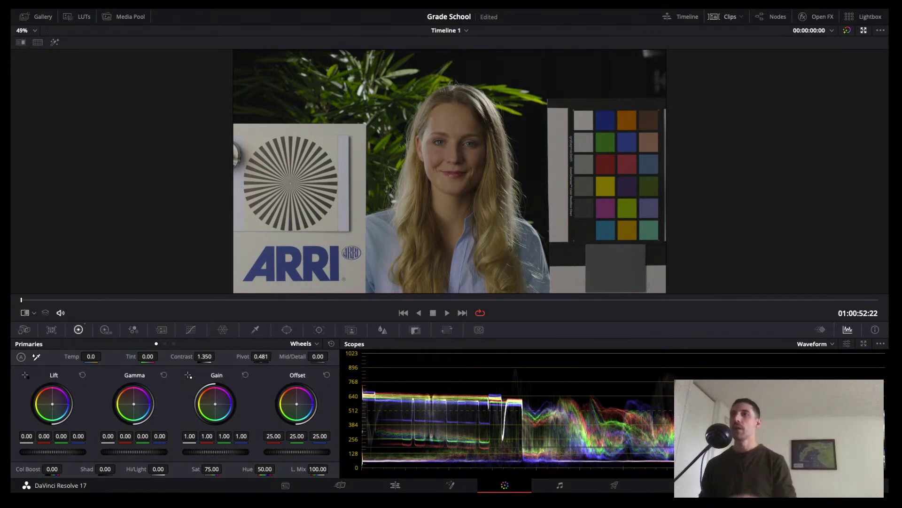
key(alt+f)
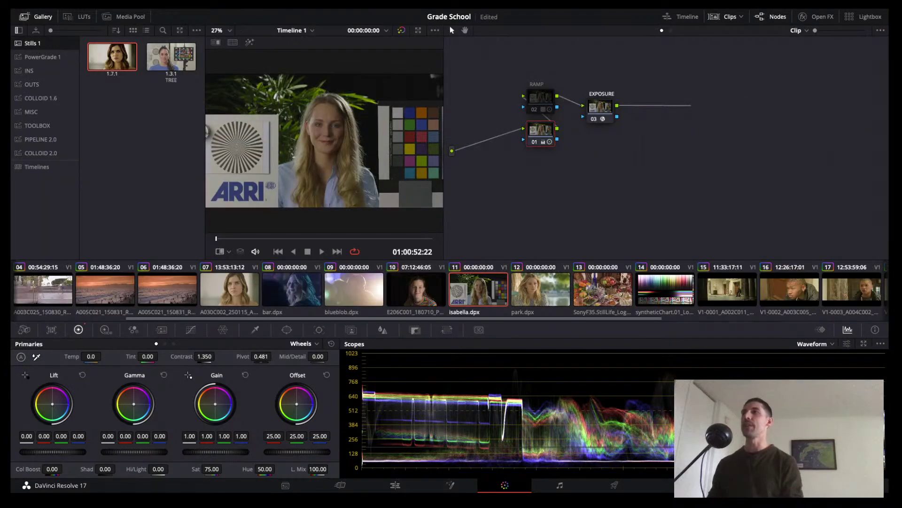
Delete the contrast and saturation node before RAMP and reset the RAMP node's primaries.
drag(540, 133, 520, 141)
key(Delete)
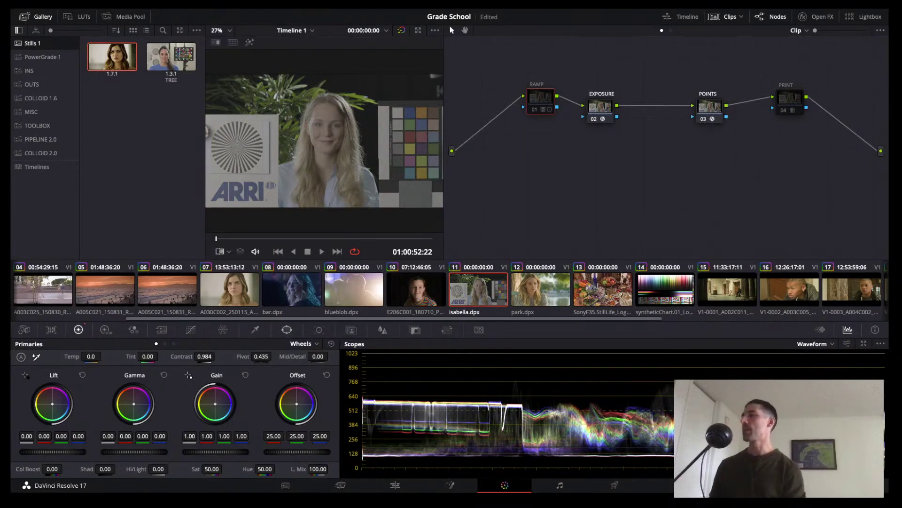
click(331, 343)
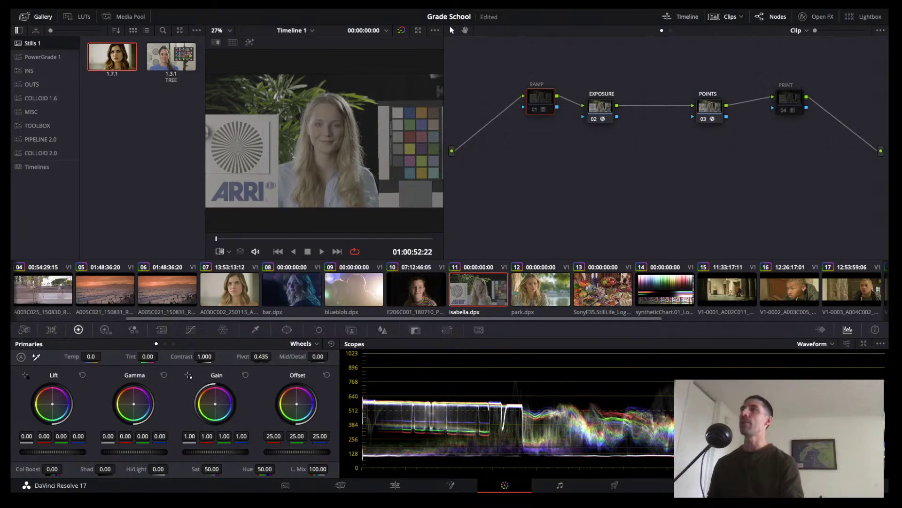
Enable the OUT node in the timeline-level graph and return to the clip's node graph.
click(671, 30)
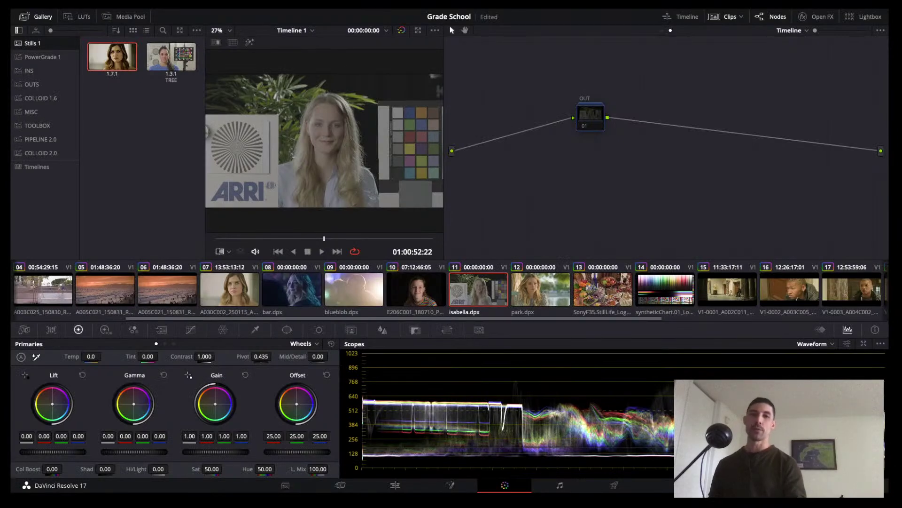
click(585, 126)
click(662, 30)
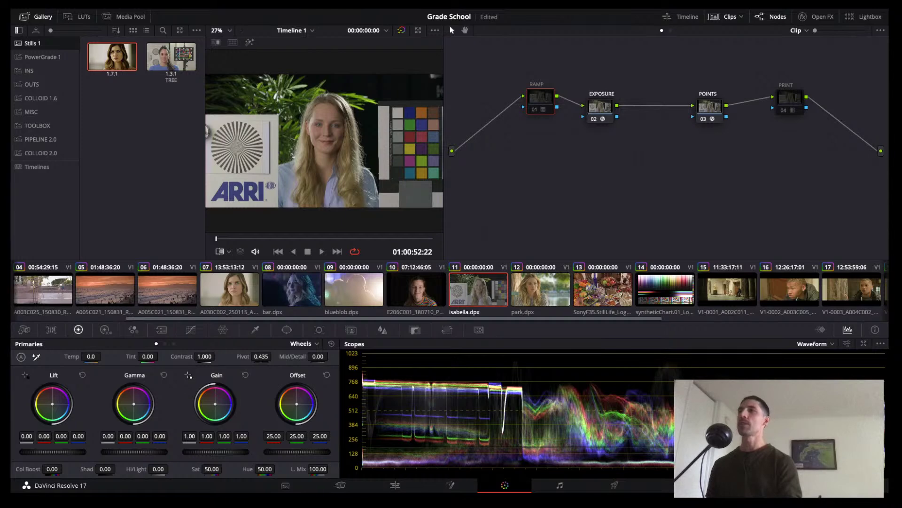
Select the EXPOSURE node, show its DCTL settings and bring up the High Dynamic Range wheels.
key(shift+grave)
key(shift+grave)
key(alt+shift+apostrophe)
click(817, 17)
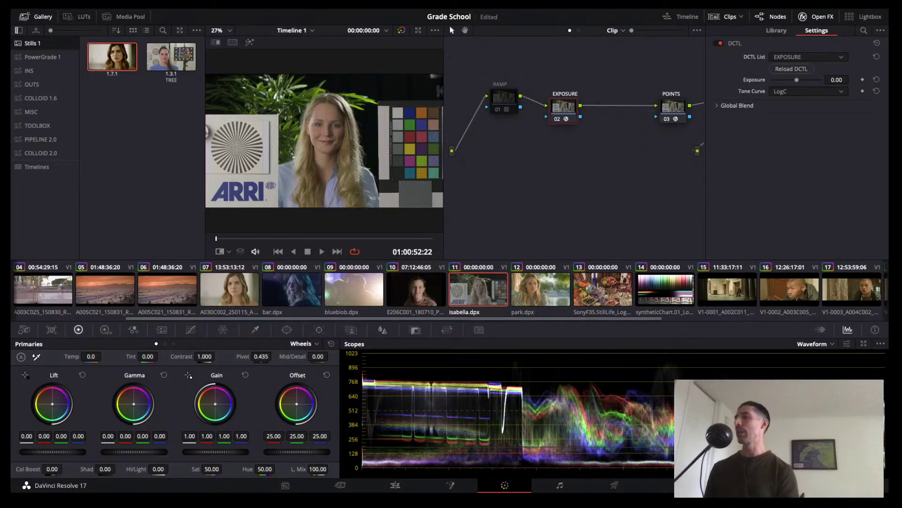
click(105, 329)
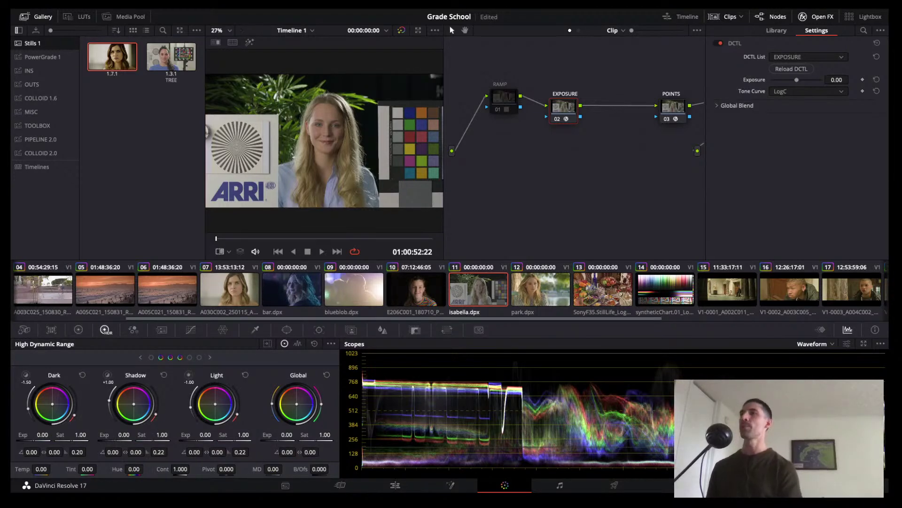
drag(564, 106, 579, 102)
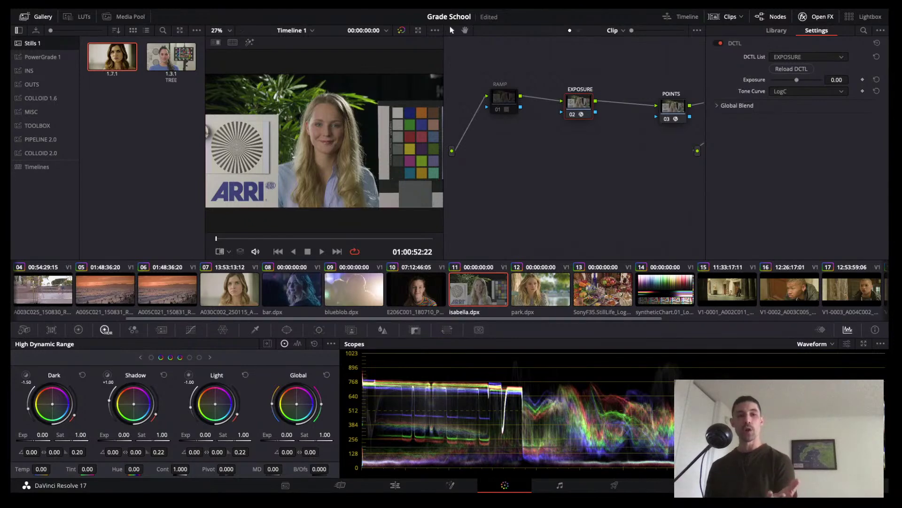
Try darker and brighter exposures such as -0.28 and 0.64 on the EXPOSURE node, then reset its exposure and close the effect settings.
drag(797, 80, 788, 80)
key(alt+f)
key(alt+f)
key(ctrl+z)
key(ctrl+shift+z)
drag(788, 80, 796, 80)
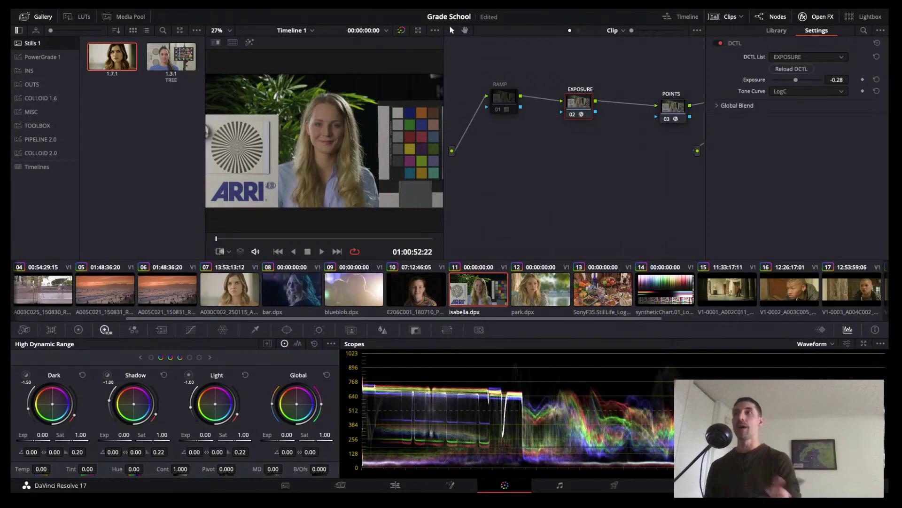
mouse_move(795, 80)
mouse_down()
mouse_move(781, 80)
mouse_move(808, 80)
mouse_move(797, 80)
mouse_up()
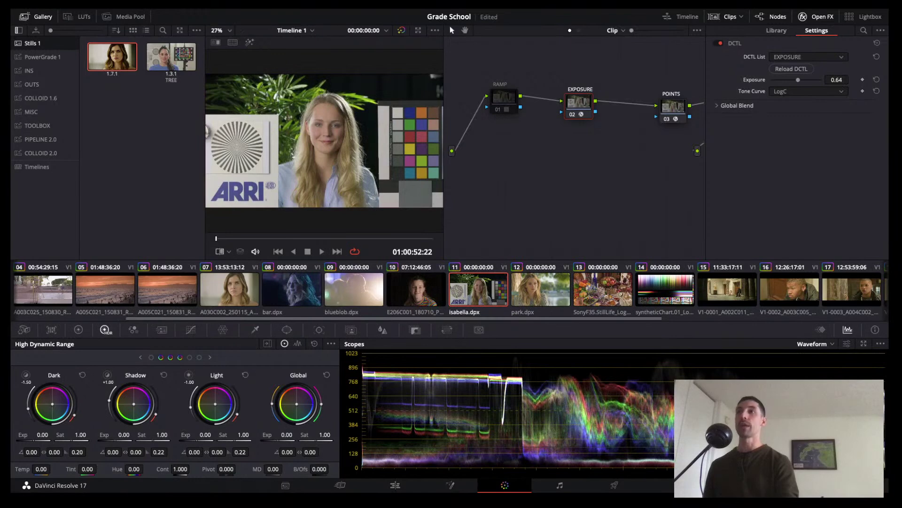
click(876, 80)
click(817, 16)
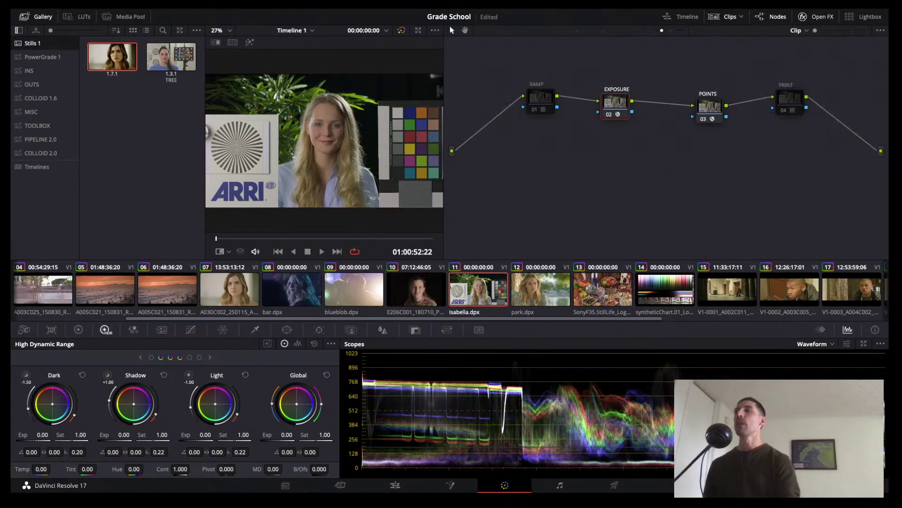
Add a serial node after OUT in the timeline-level graph.
drag(615, 102, 613, 99)
click(670, 30)
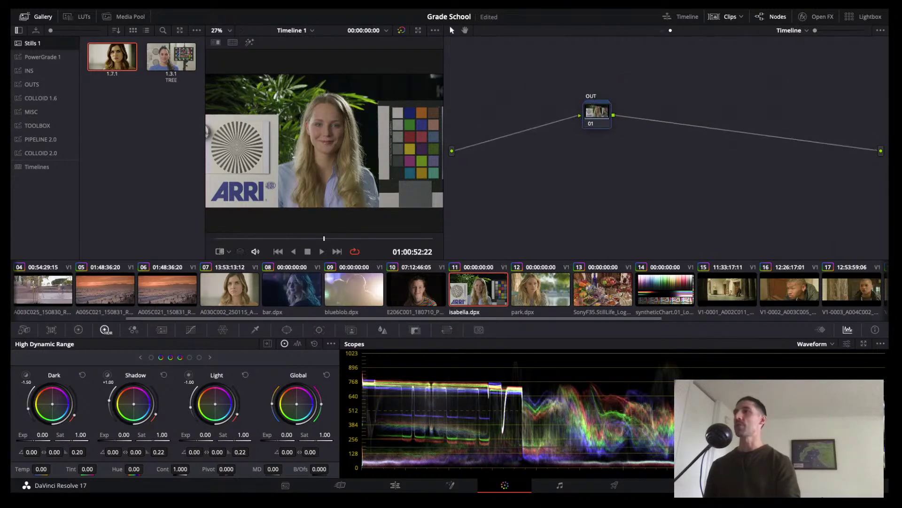
key(alt+s)
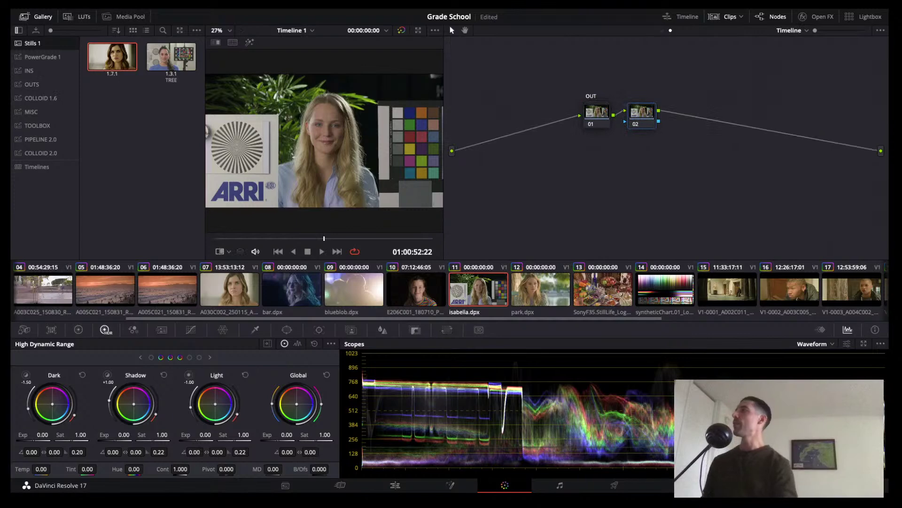
Apply the DCTL effect to the new node after OUT and choose EXPOSURE_v2 as its DCTL.
click(78, 17)
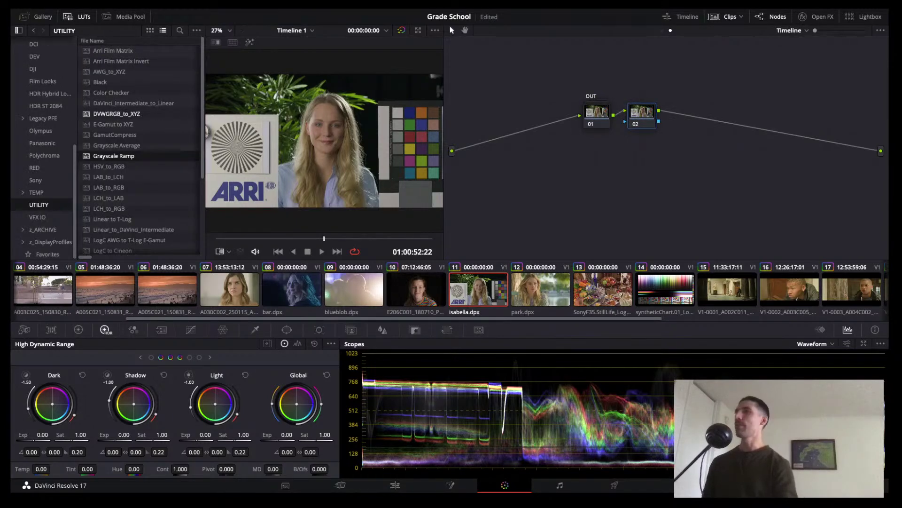
click(815, 17)
click(864, 30)
text(dc)
double_click(794, 83)
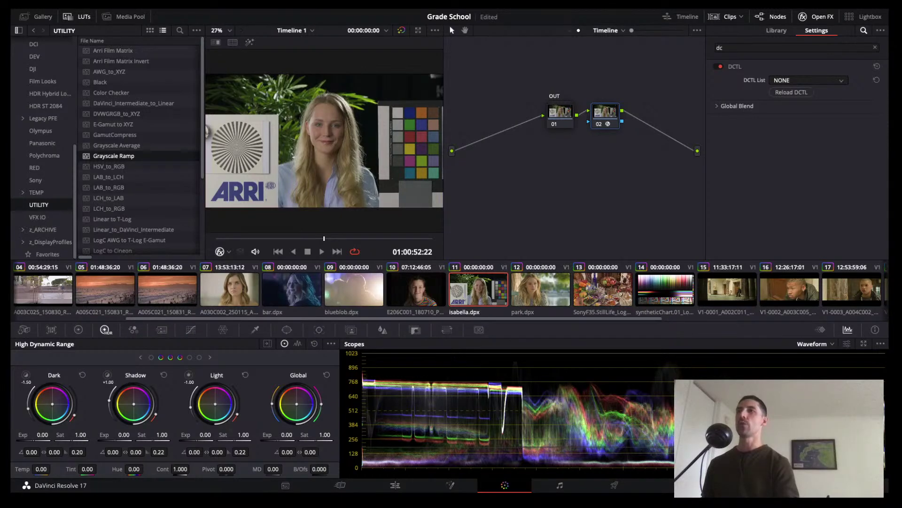
click(795, 123)
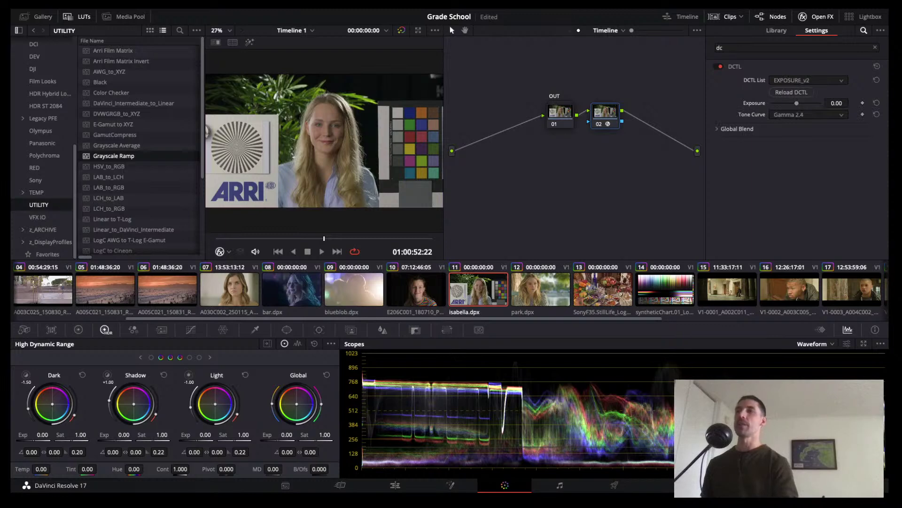
Set the exposure of the node after OUT to -5.78 and view the picture in the enlarged viewer.
drag(606, 114, 631, 113)
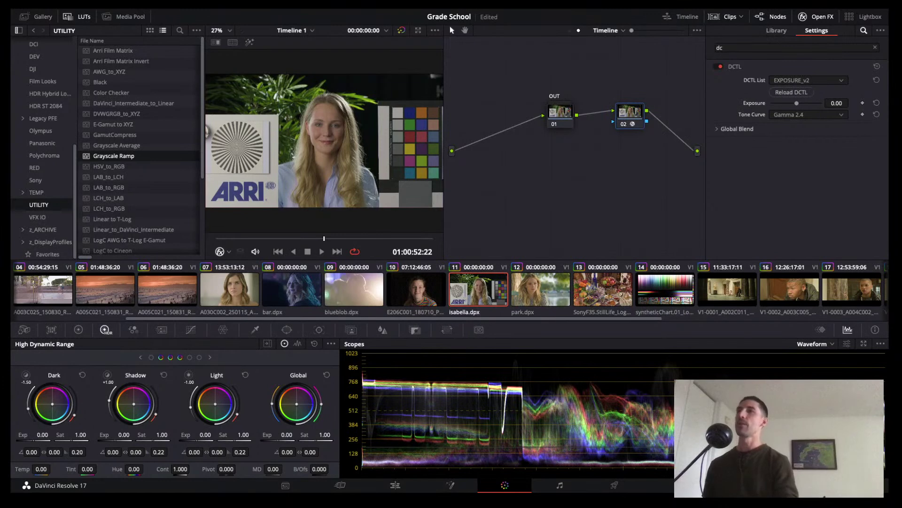
drag(797, 103, 782, 103)
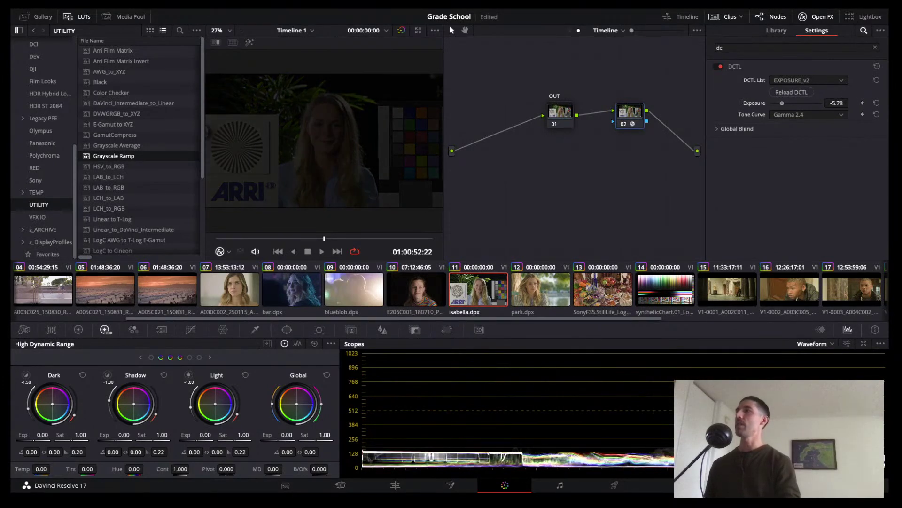
key(alt+f)
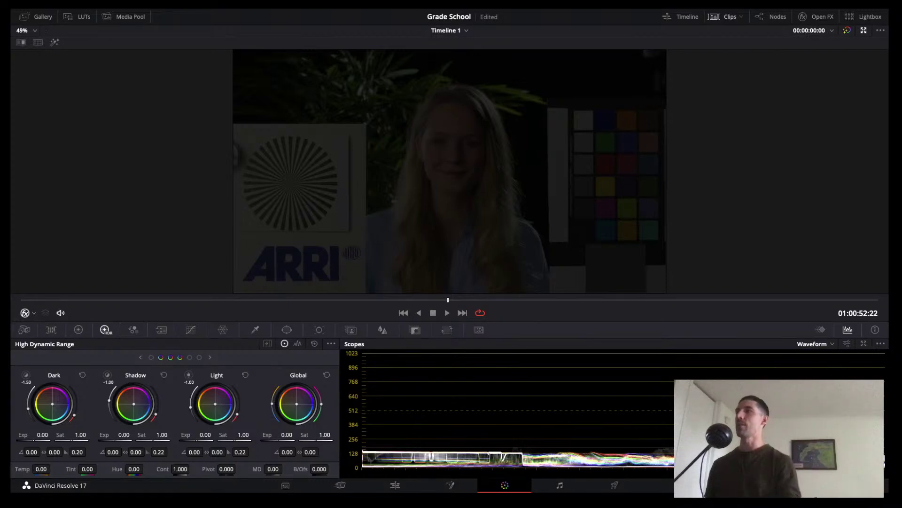
Raise the exposure of the node after OUT to 0.09, then delete that node from the timeline-level graph.
key(alt+f)
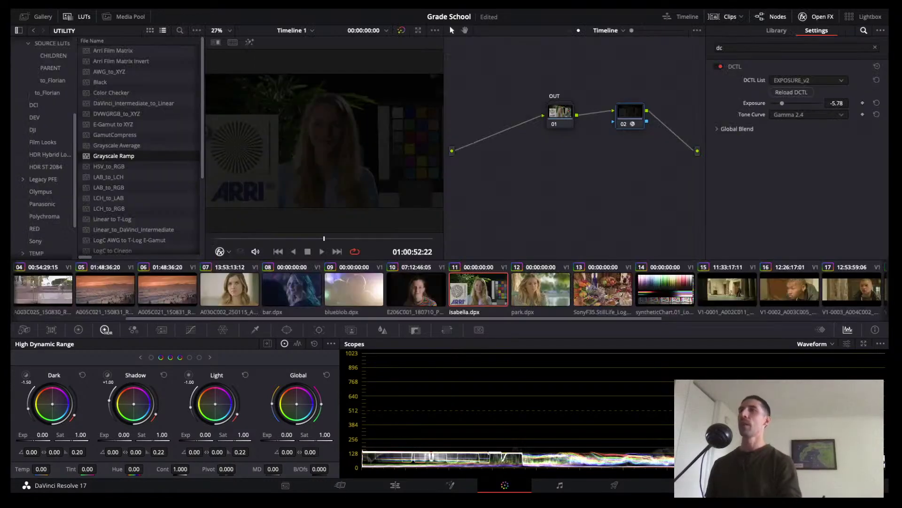
mouse_move(782, 103)
mouse_down()
mouse_move(806, 103)
mouse_move(797, 103)
mouse_up()
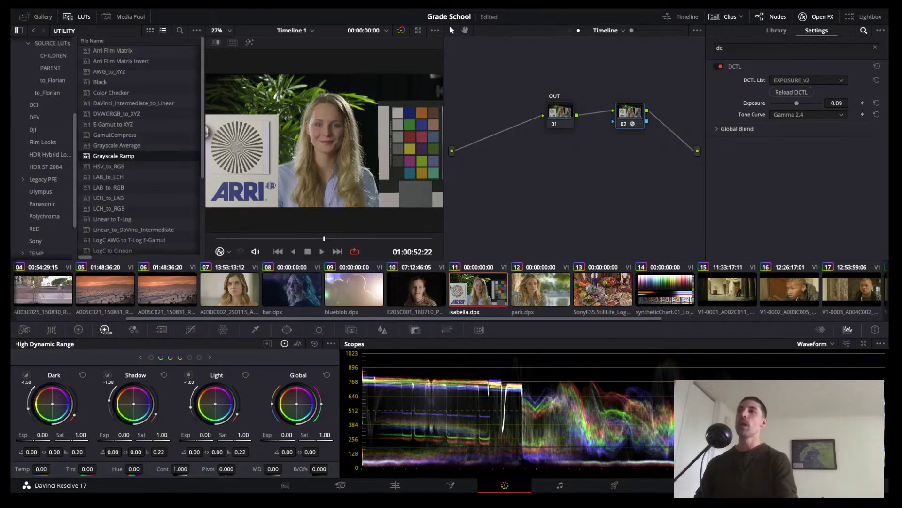
key(Delete)
key(ctrl+z)
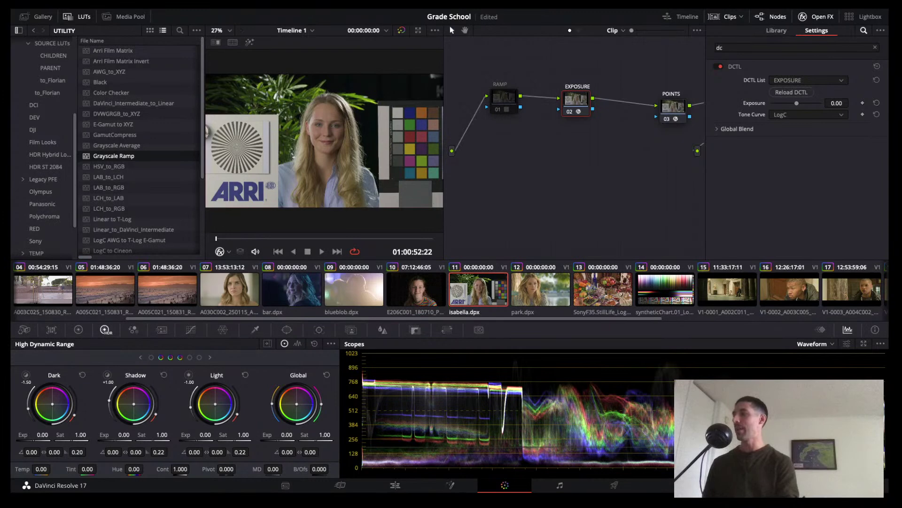
Show the primaries wheels for the clip's EXPOSURE node, nudge its exposure slightly, and close the effect settings.
click(79, 330)
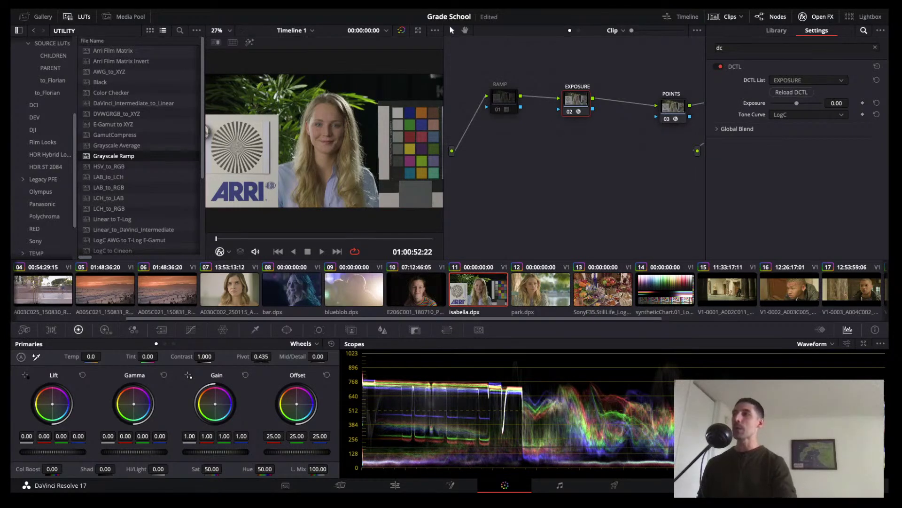
mouse_move(796, 103)
mouse_down()
mouse_move(806, 103)
mouse_move(795, 103)
mouse_up()
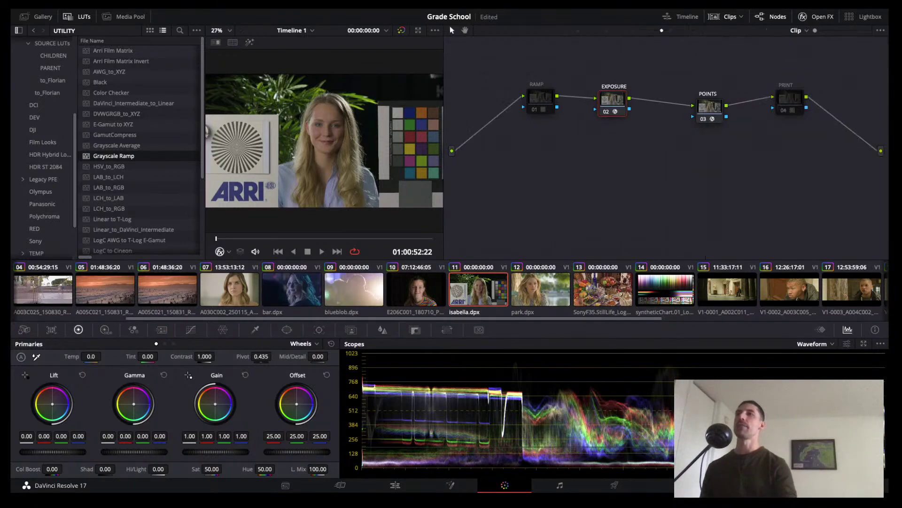
click(803, 17)
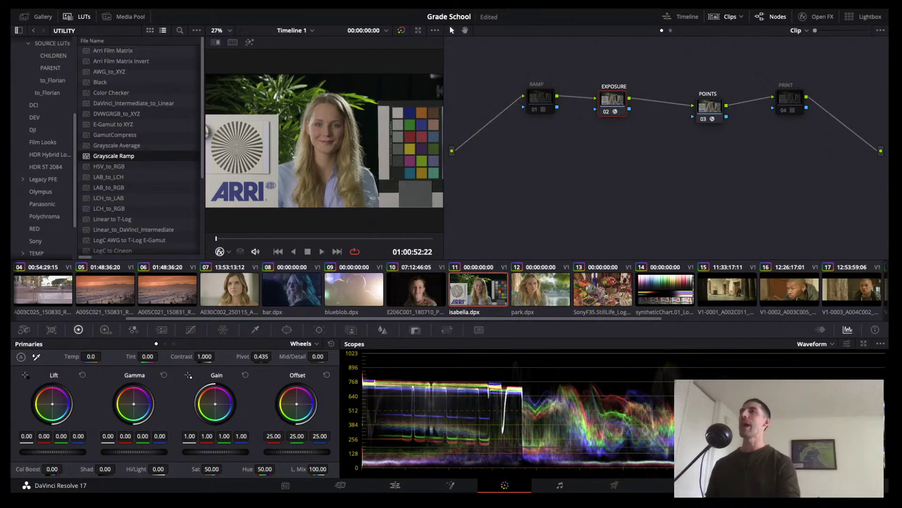
Disable the OUT node in the timeline-level graph and return to the clip-level graph.
key(grave)
drag(597, 113, 601, 122)
key(super+d)
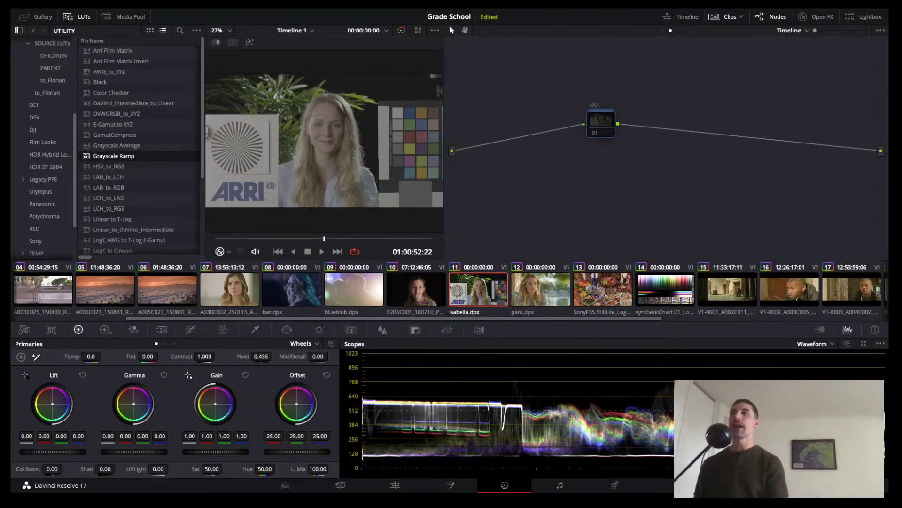
drag(601, 125, 609, 124)
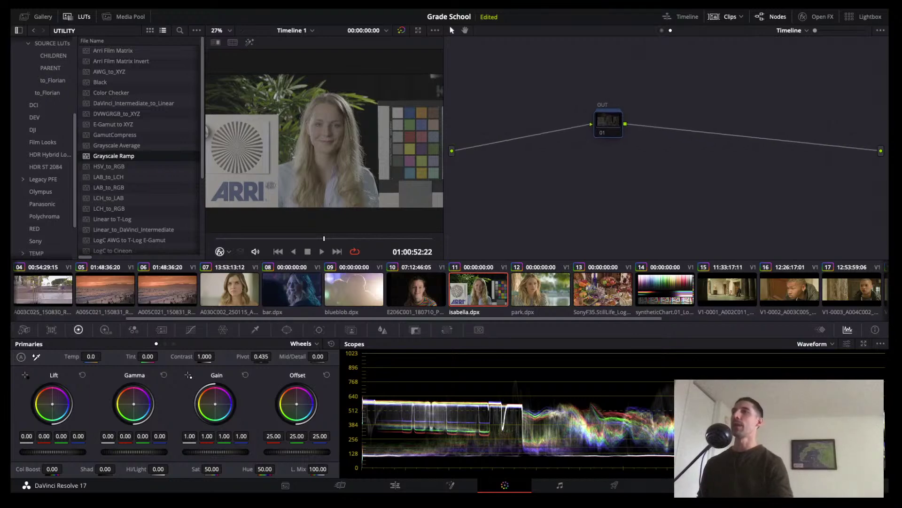
click(662, 31)
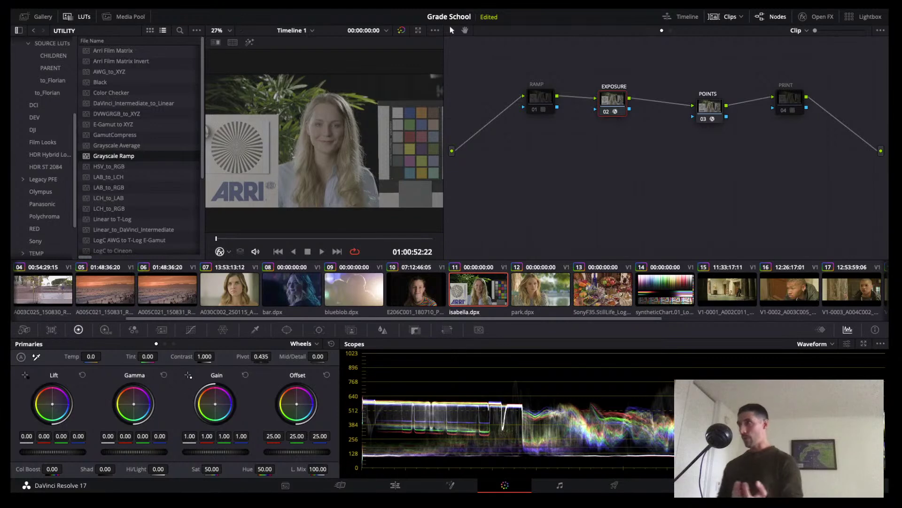
Examine the picture without the OUT transform in the enlarged viewer from both the clip-level and timeline-level graphs.
key(alt+f)
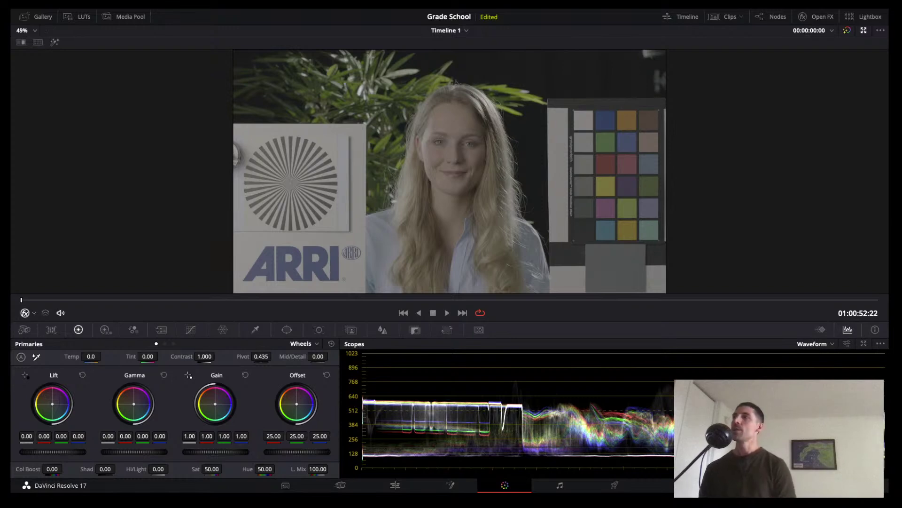
key(alt+f)
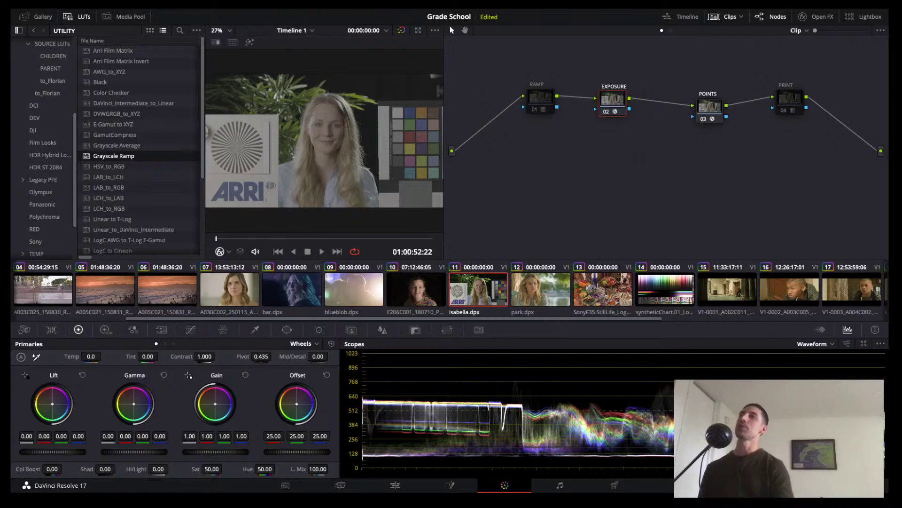
key(alt+grave)
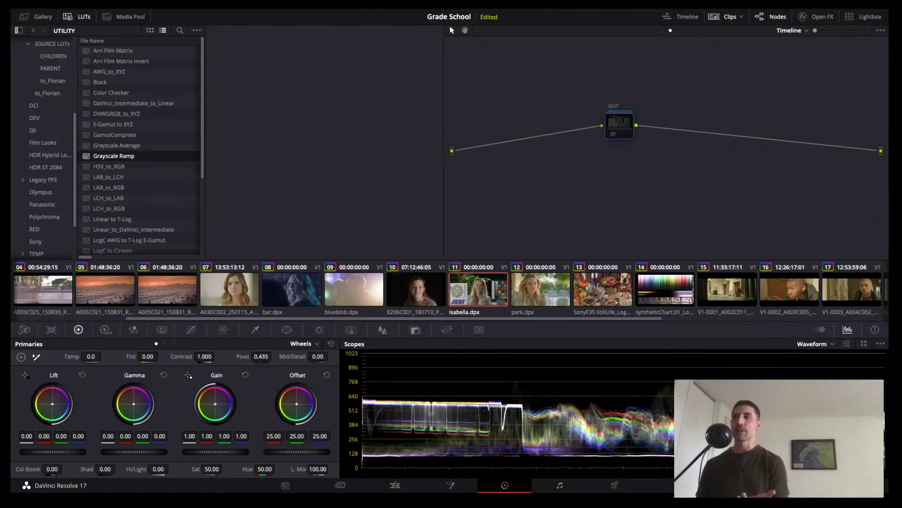
key(alt+f)
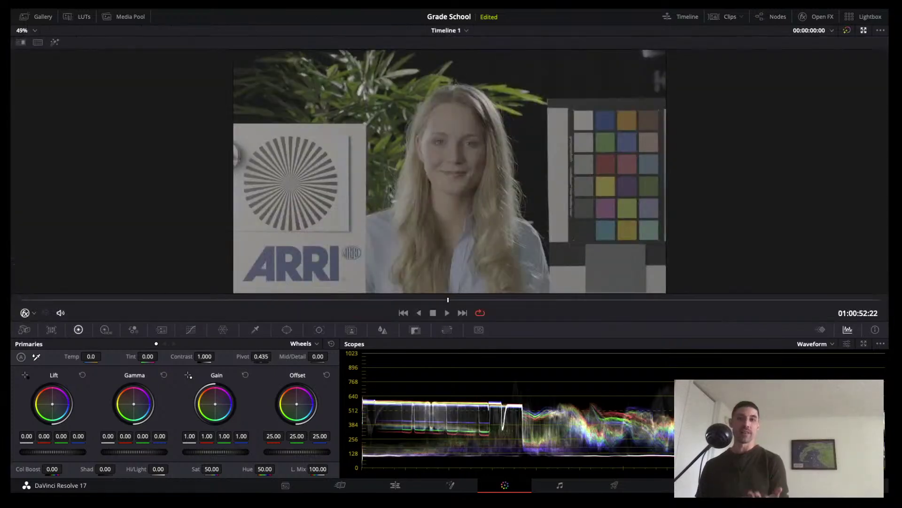
key(alt+f)
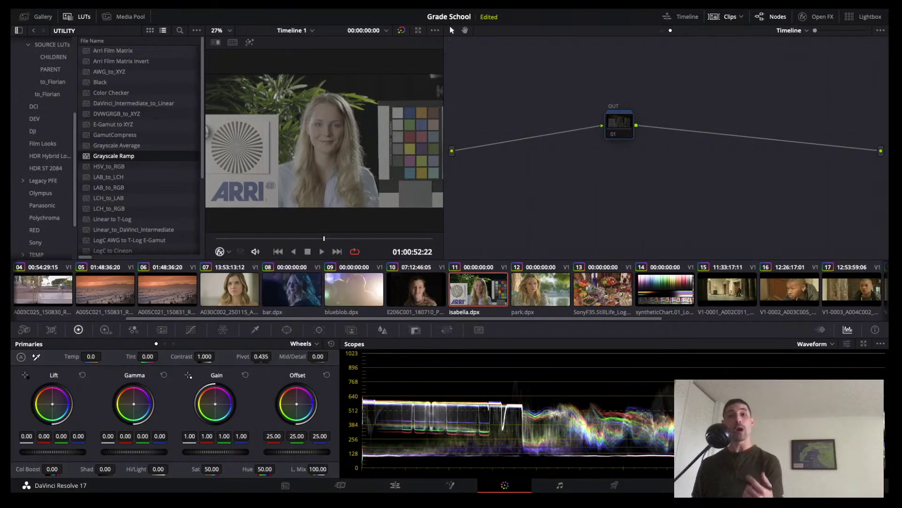
Re-enable the OUT node and view the transformed picture in the enlarged viewer.
key(super+d)
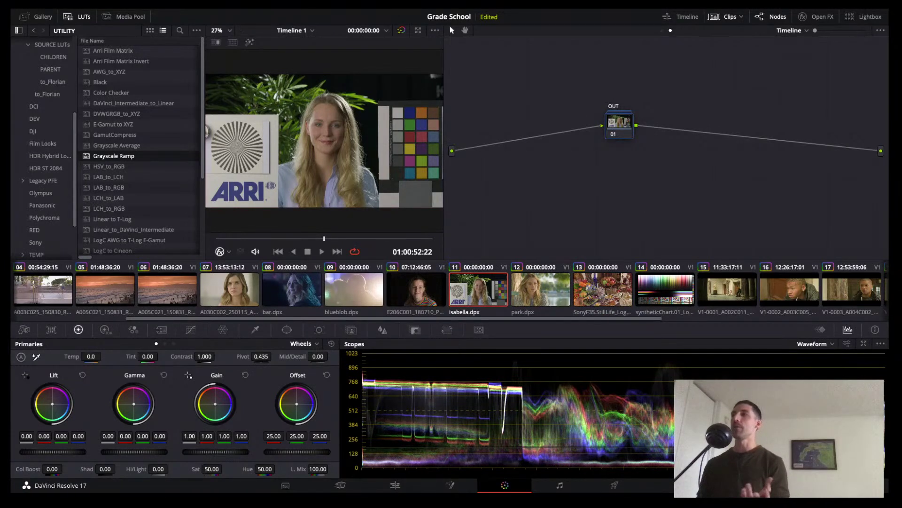
key(alt+f)
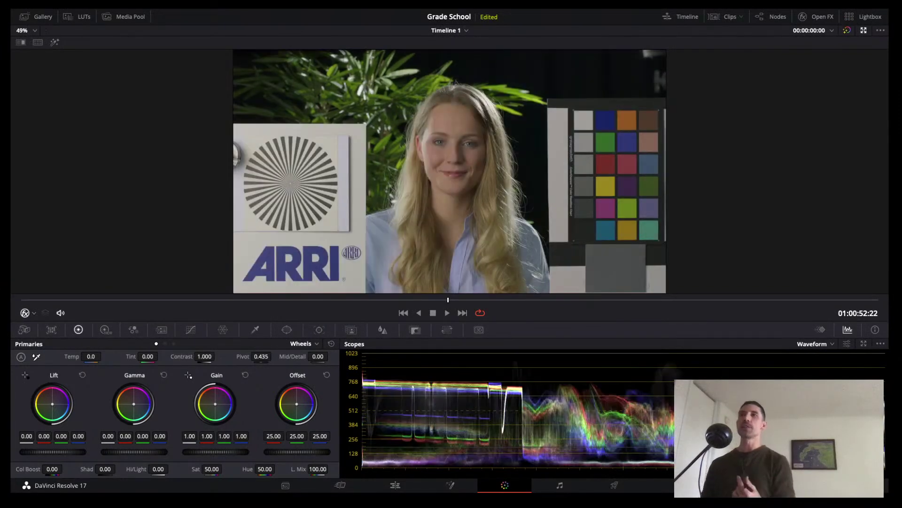
key(super+f)
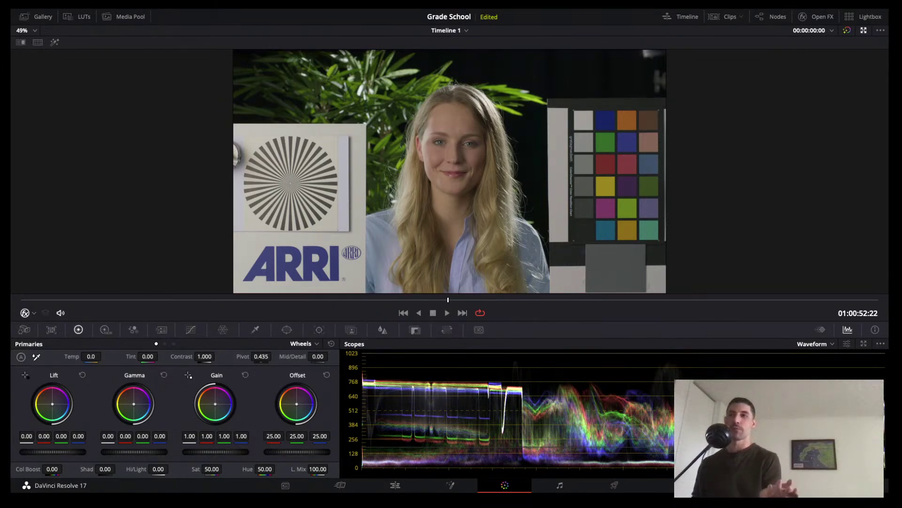
key(alt+f)
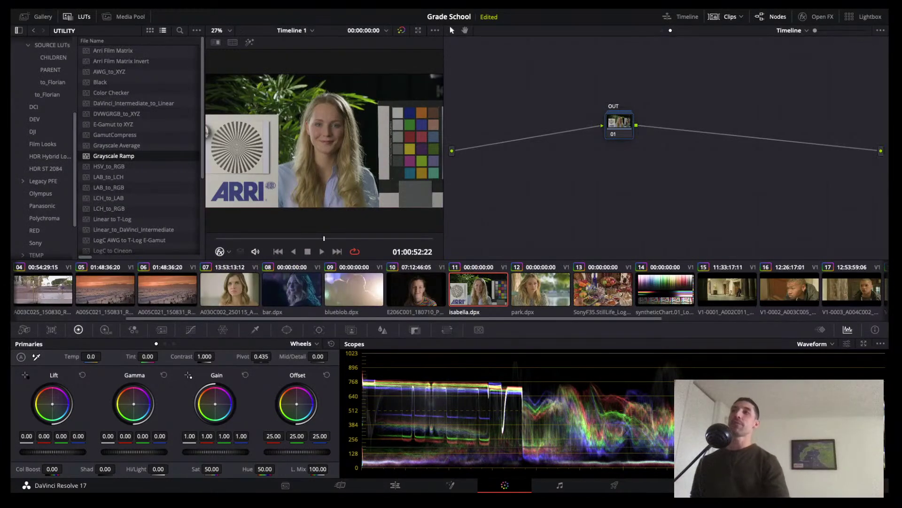
Shift RAMP, EXPOSURE and POINTS to make room in the clip-level graph and add a serial node after POINTS.
key(shift+grave)
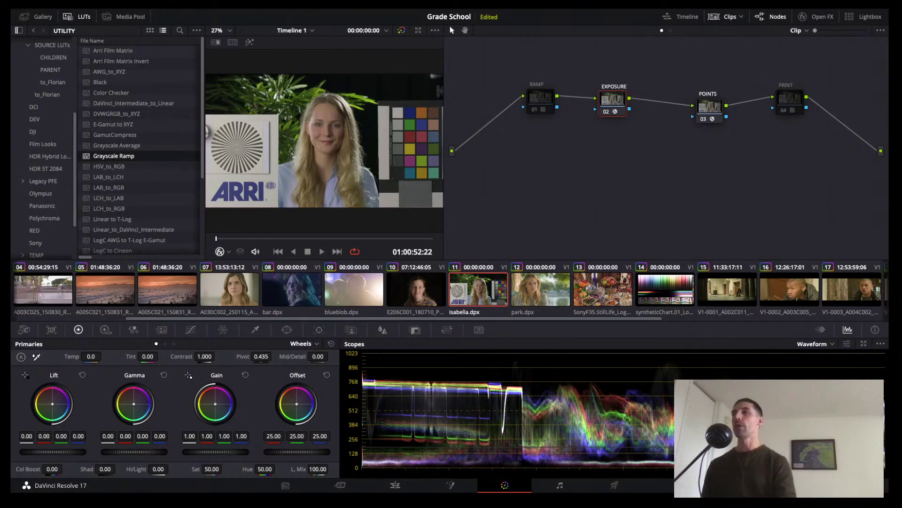
drag(541, 99, 518, 97)
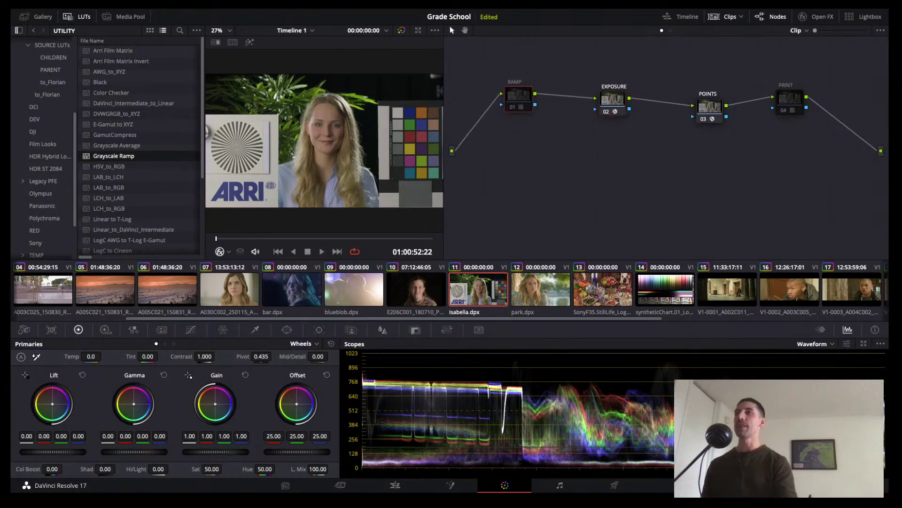
drag(613, 99, 587, 99)
drag(710, 107, 655, 101)
key(alt+s)
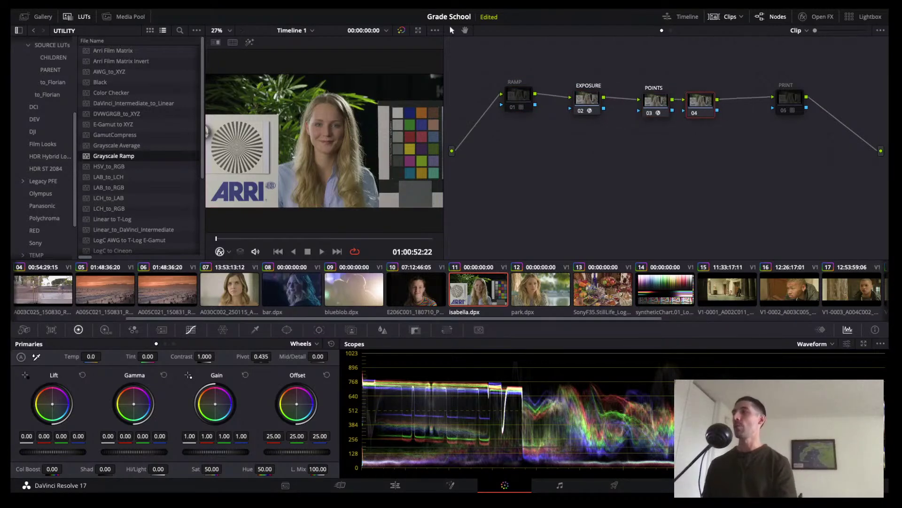
Shape a gentle S-curve on the new node's custom curve by lowering the shadows and raising the highlights.
click(191, 330)
drag(81, 434, 81, 442)
drag(154, 397, 155, 387)
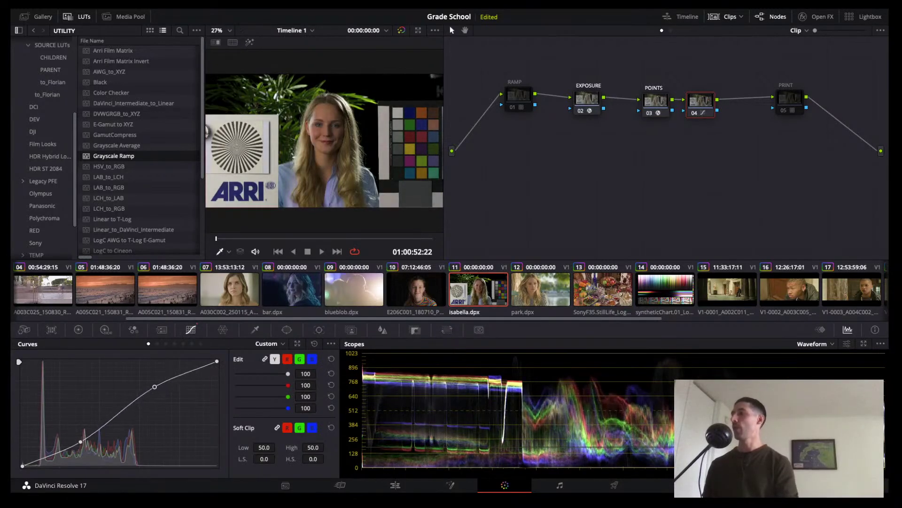
drag(80, 442, 81, 442)
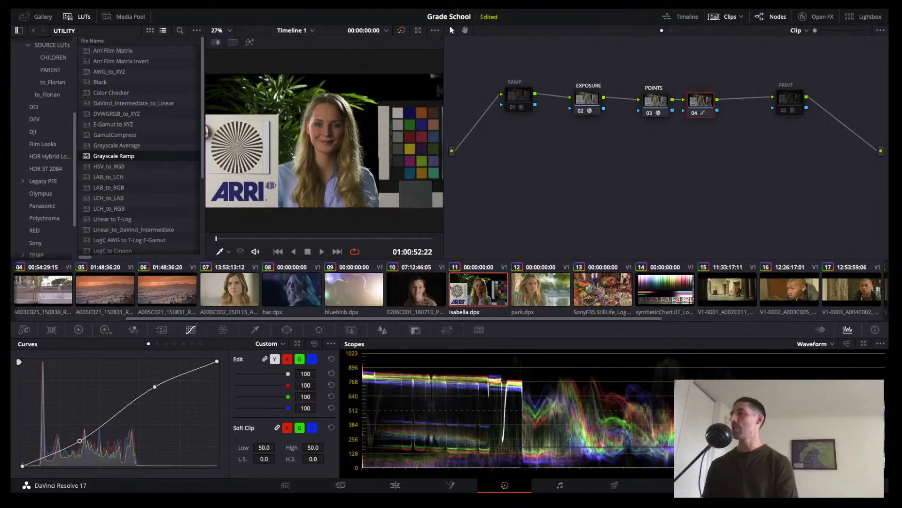
mouse_move(154, 386)
mouse_down()
mouse_move(152, 361)
mouse_move(155, 385)
mouse_up()
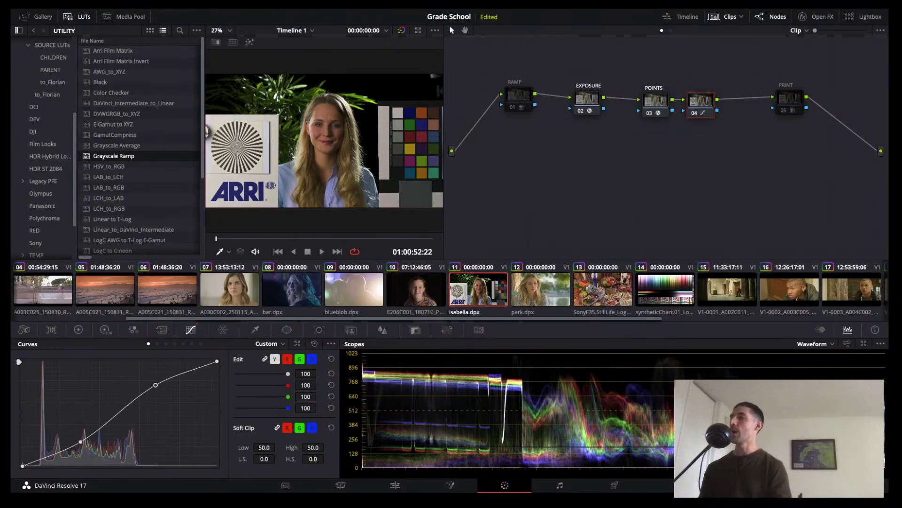
Disable the S-curve node and enable the PRINT node.
key(ctrl+d)
key(shift+semicolon)
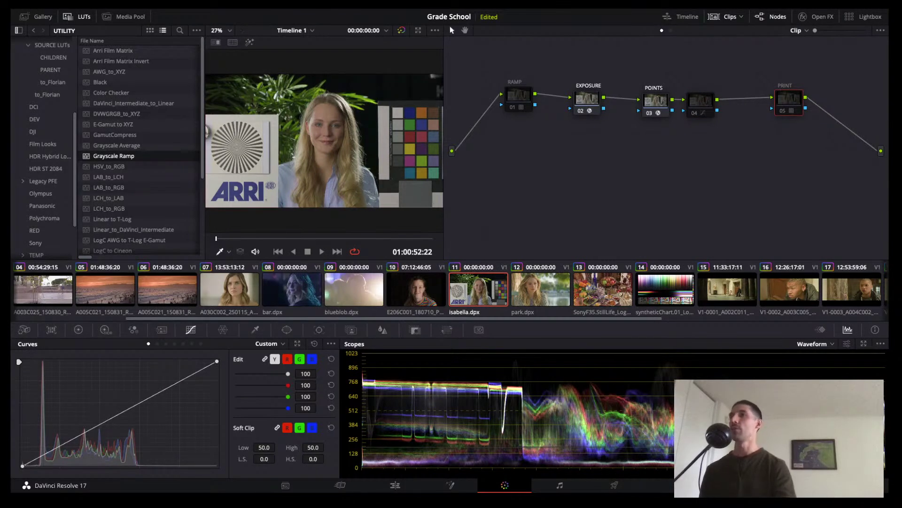
key(ctrl+d)
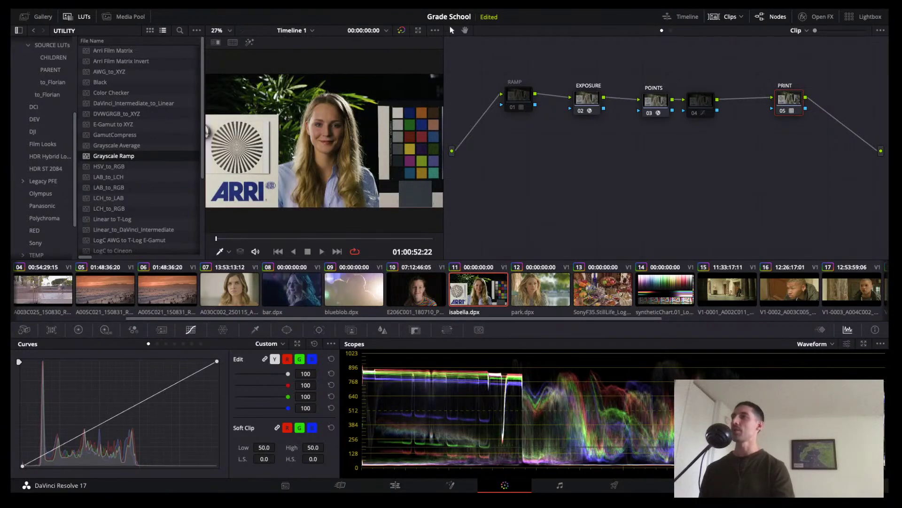
Compare the picture with the PRINT node off and on in the enlarged viewer.
key(ctrl+f)
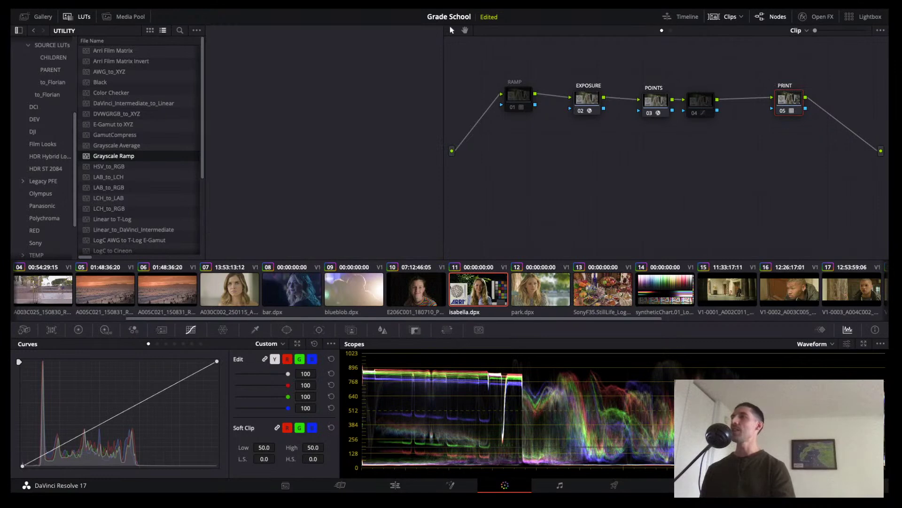
key(ctrl+f)
key(alt+f)
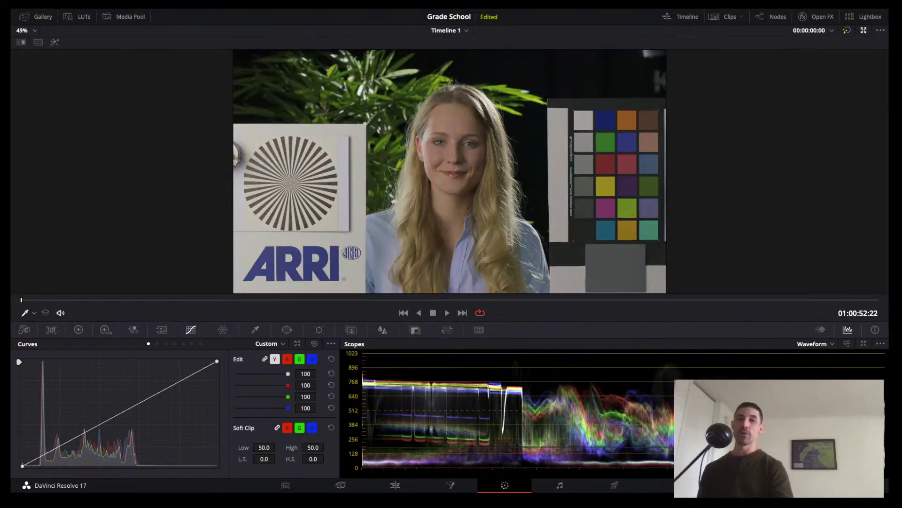
key(ctrl+w)
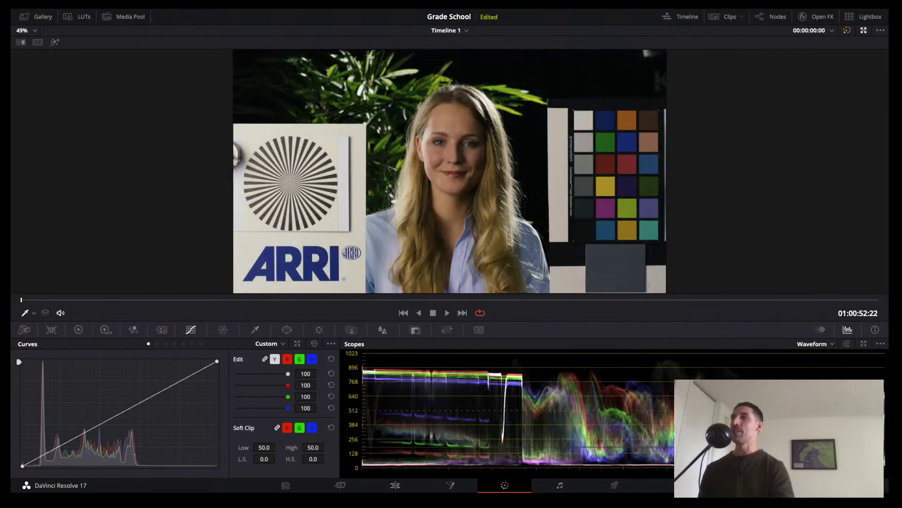
key(ctrl+d)
key(ctrl+d)
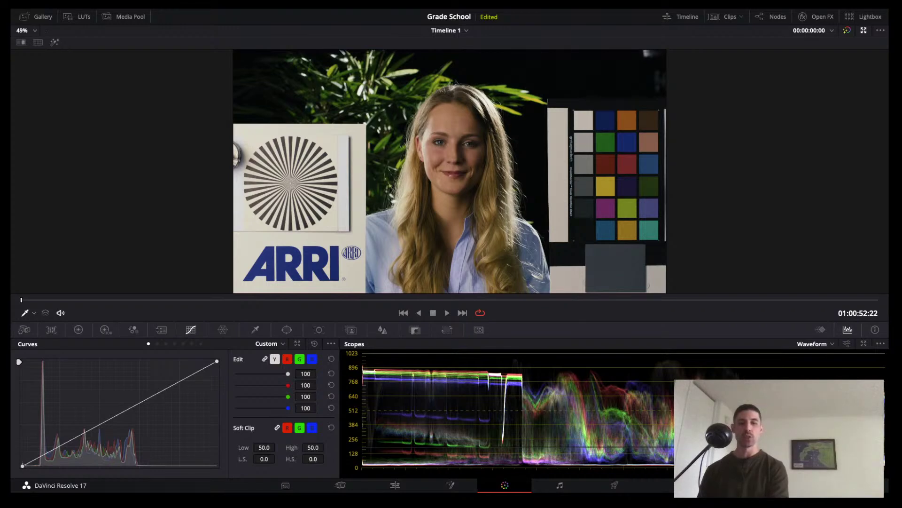
Open the LUT browser and show the Film Looks folder.
click(36, 17)
click(78, 17)
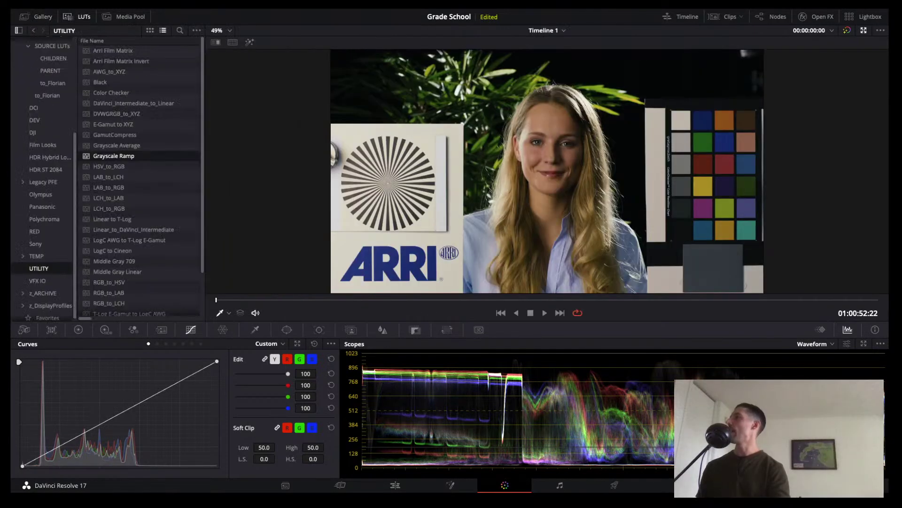
click(42, 145)
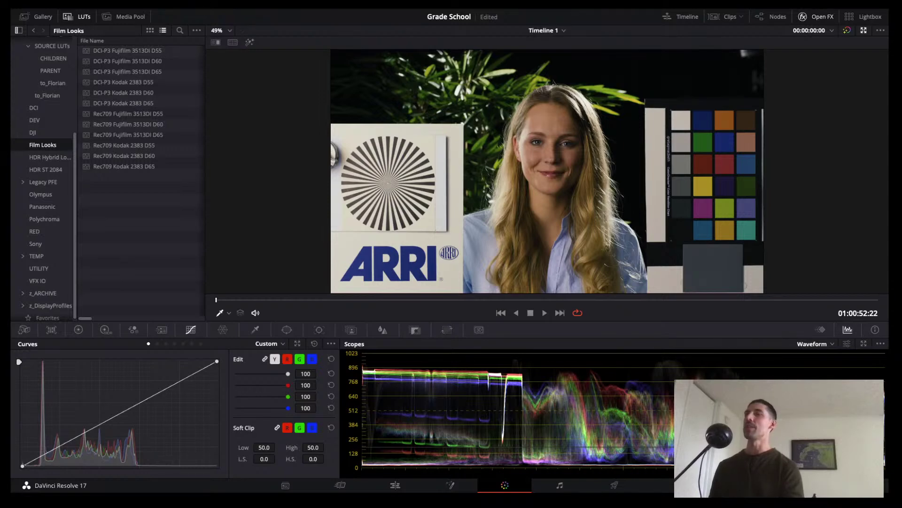
Restore the standard viewer layout, clear the effects library search, and show the primaries wheels.
key(alt+f)
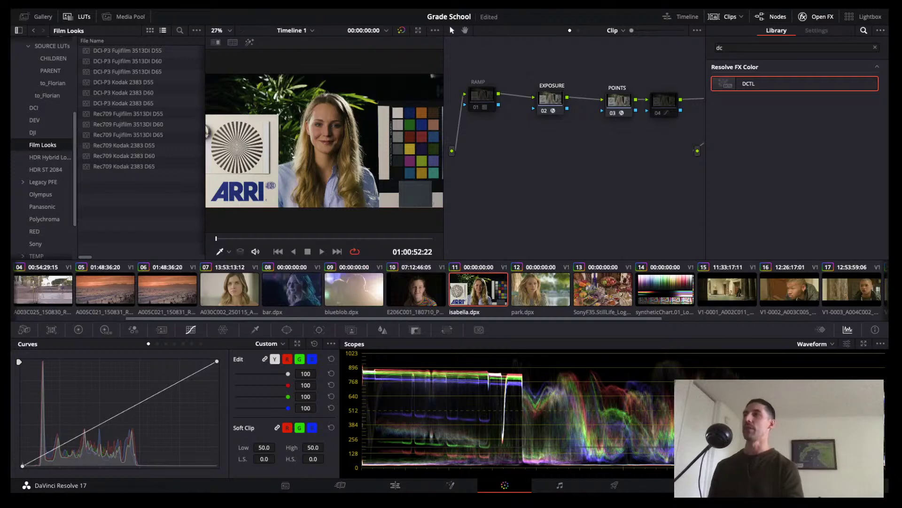
click(875, 47)
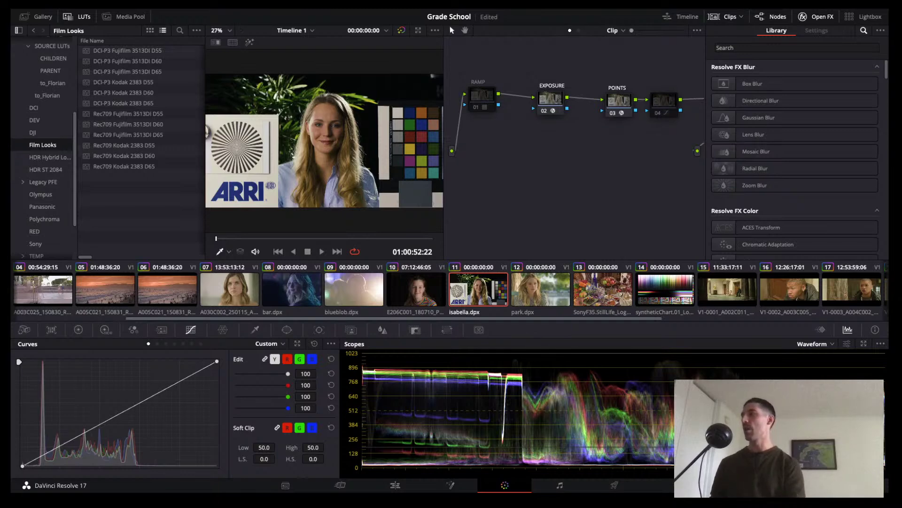
click(78, 329)
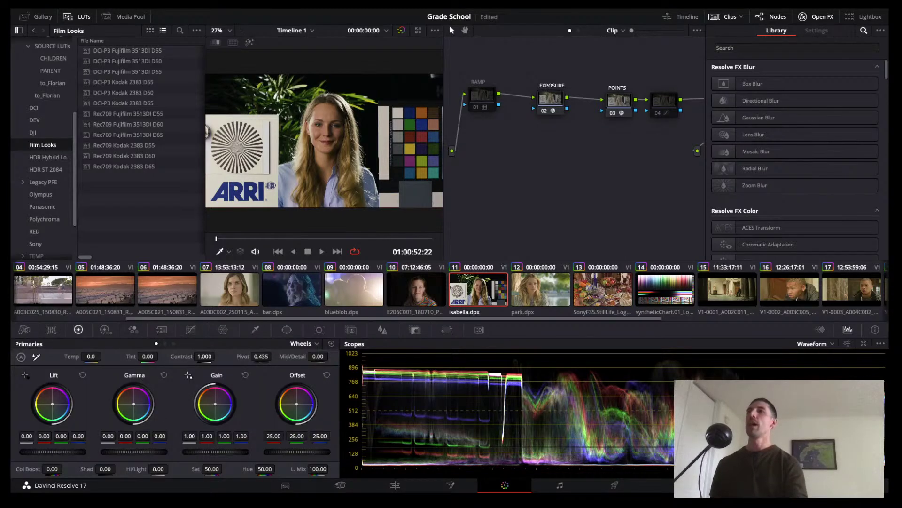
Rearrange the clip nodes to open a gap between the EXPOSURE and POINTS nodes, and hide the effects panel.
click(803, 16)
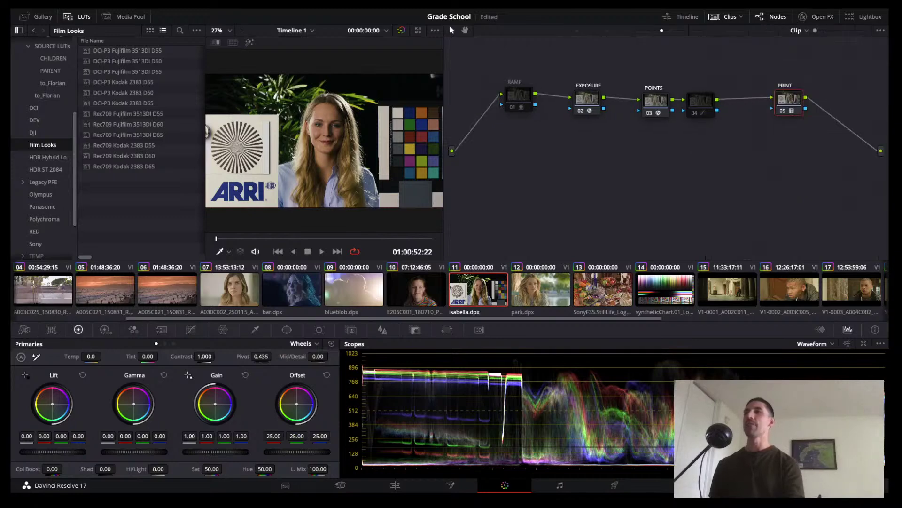
drag(701, 100, 729, 97)
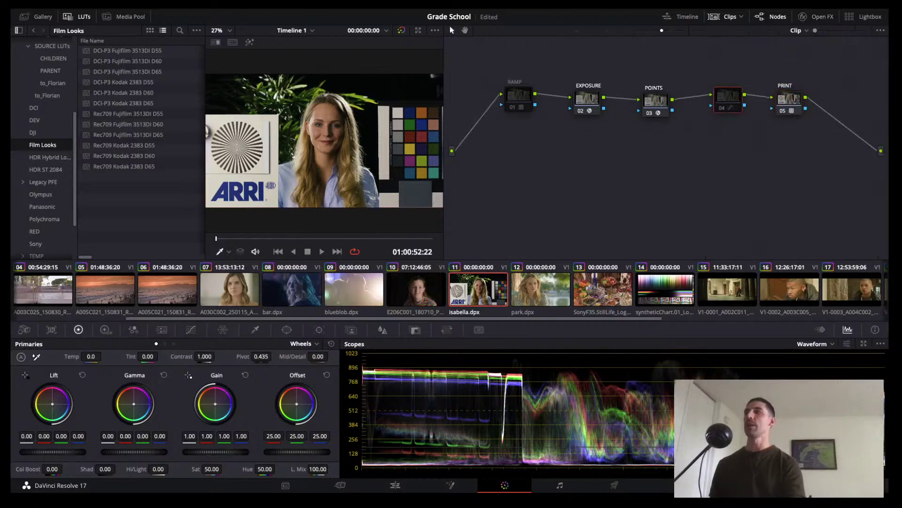
drag(656, 100, 676, 97)
drag(518, 96, 483, 93)
drag(587, 98, 547, 90)
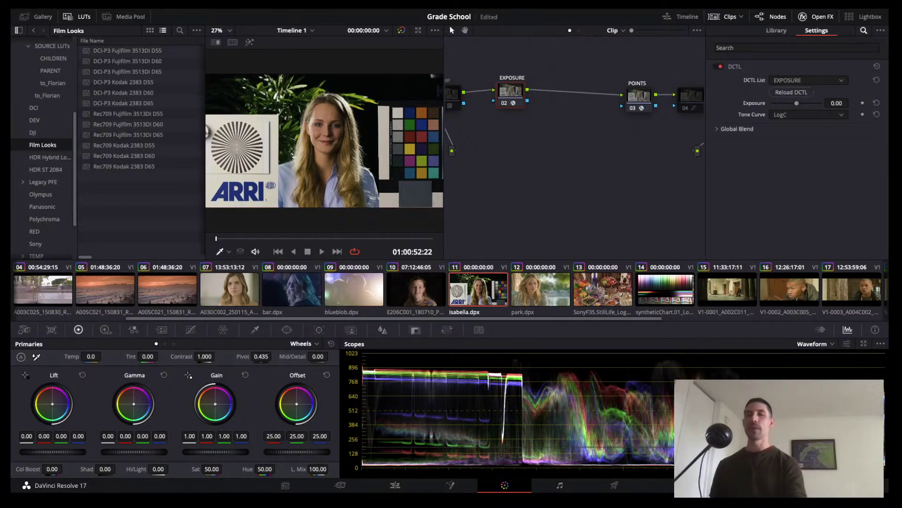
click(816, 17)
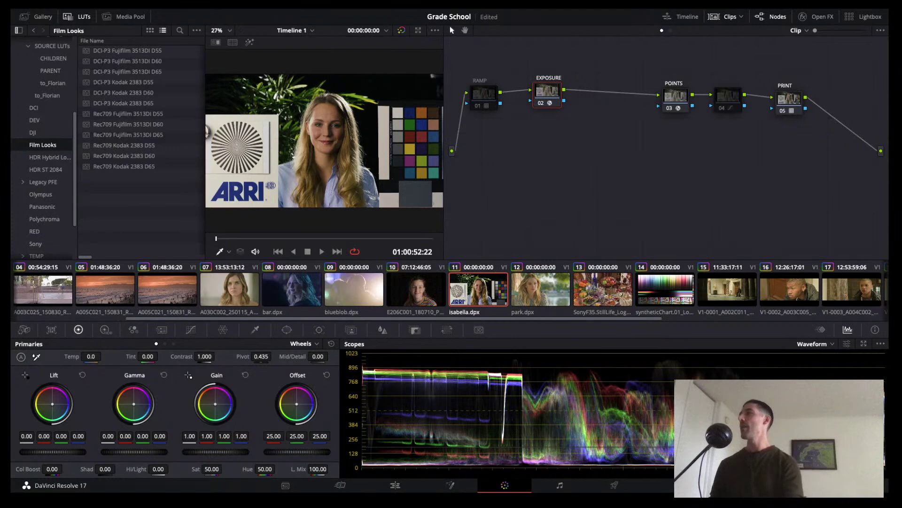
Add a serial node after EXPOSURE, apply the CONTRAST+ still from the COLLOID 1.6 album to it, and show its DCTL settings.
key(alt+s)
click(26, 17)
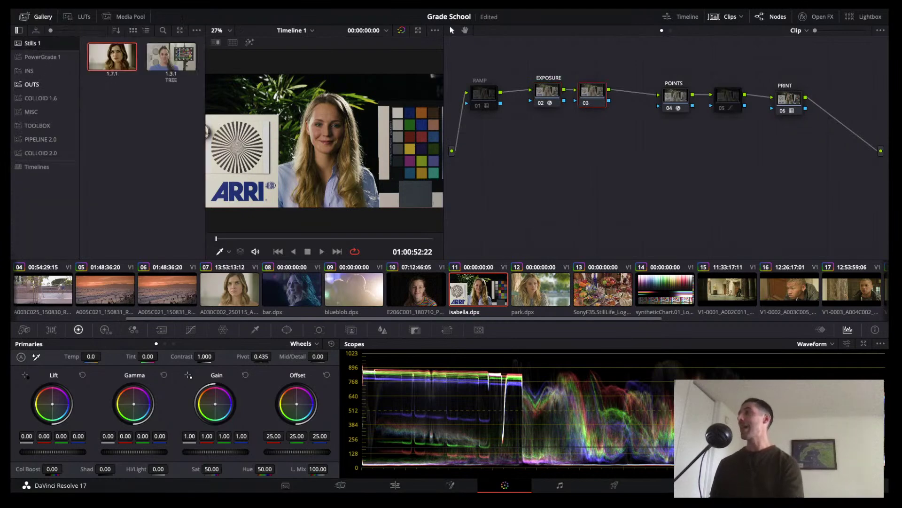
click(40, 153)
click(41, 98)
middle_click(112, 57)
click(816, 16)
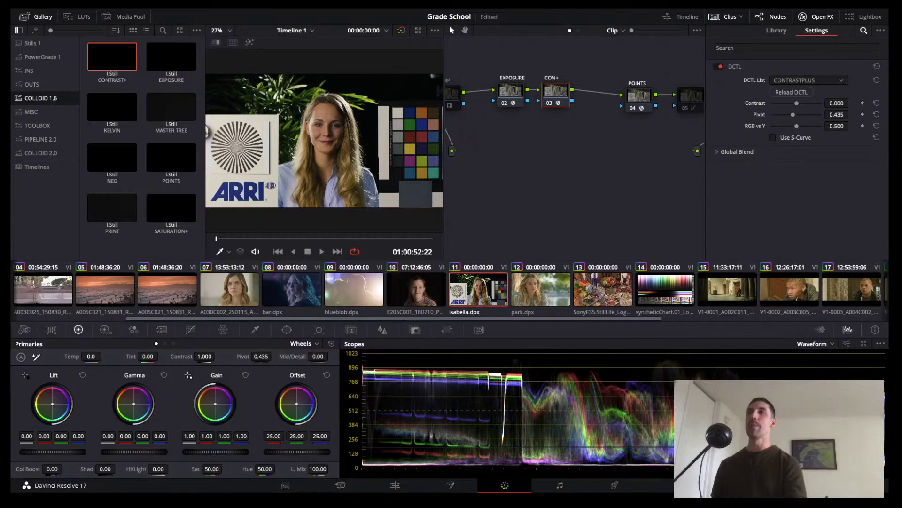
Raise the CON+ node's contrast to 0.596 and compare the picture with RGB vs Y at 0.000 and 1.000.
drag(796, 126, 811, 103)
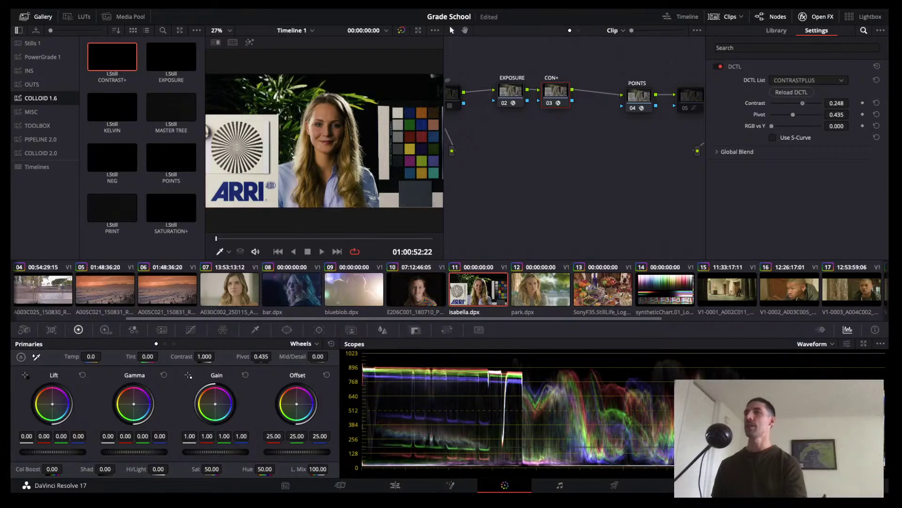
drag(771, 126, 822, 126)
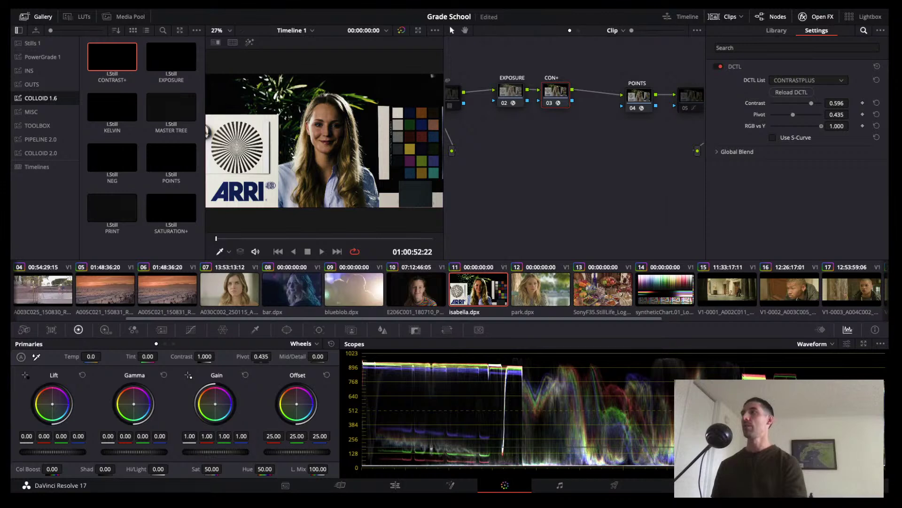
double_click(811, 126)
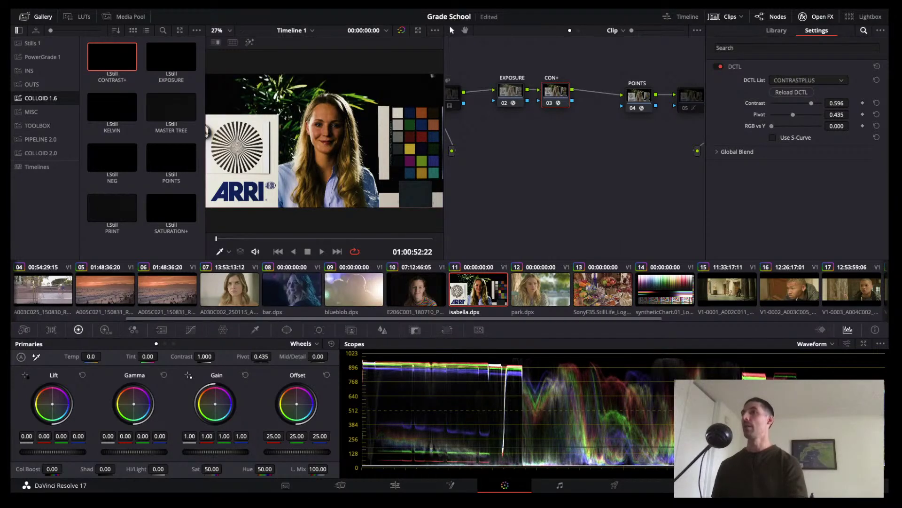
drag(772, 126, 809, 126)
Delete the CON+ node between EXPOSURE and POINTS and hide the effects panel.
drag(555, 91, 582, 92)
key(Delete)
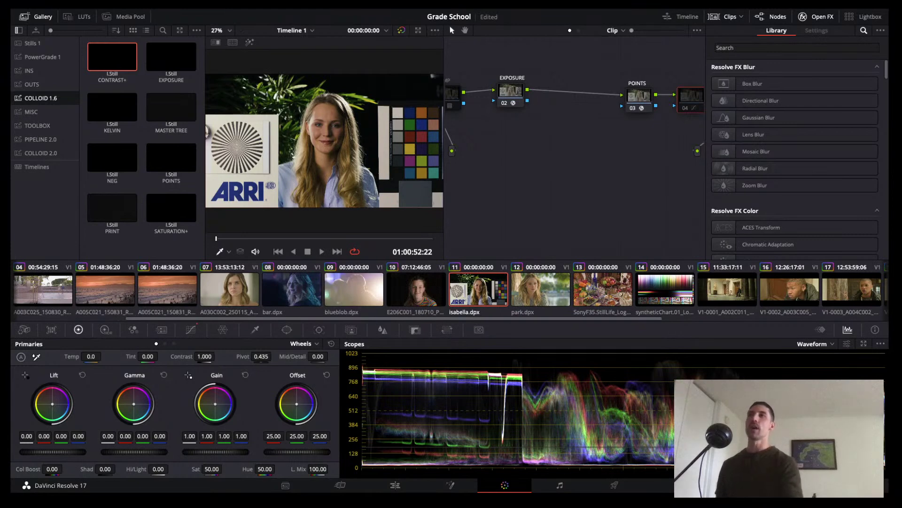
click(817, 16)
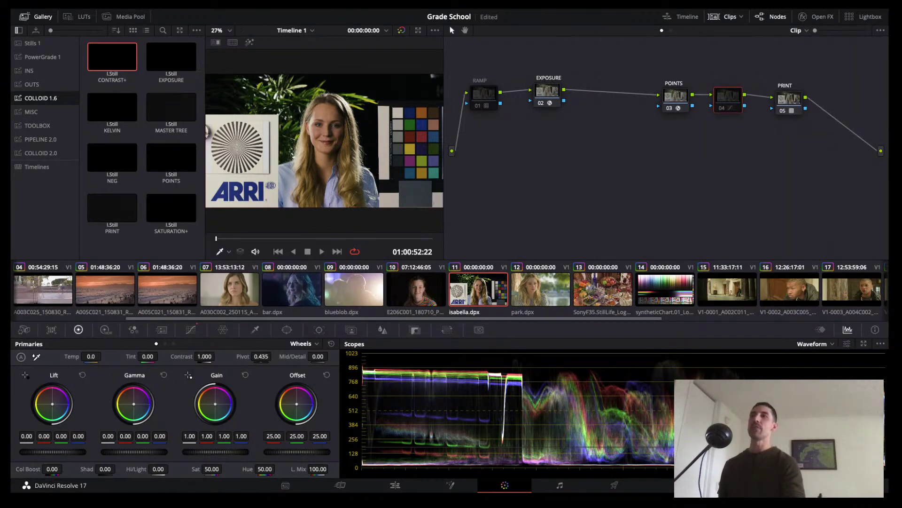
Examine the OUT node in the timeline-level node graph, and return to the clip node graph.
drag(789, 100, 790, 98)
click(670, 30)
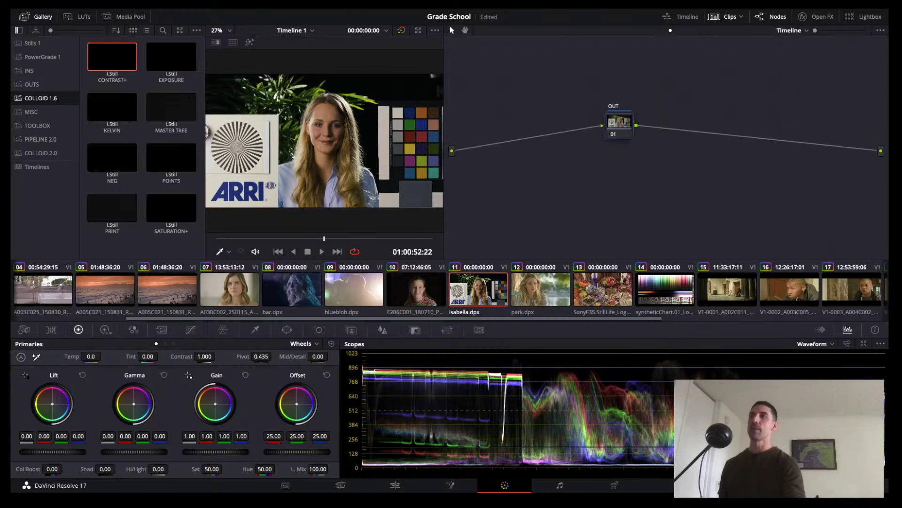
drag(620, 122, 629, 116)
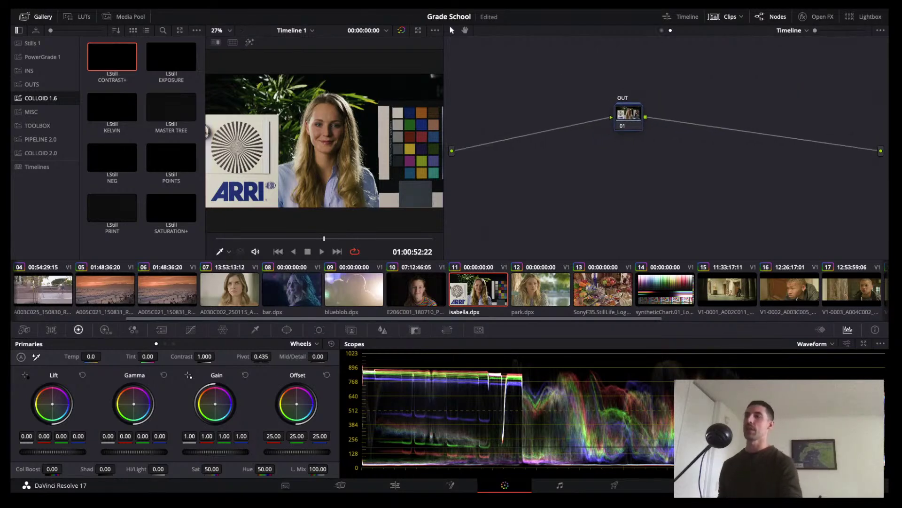
click(662, 30)
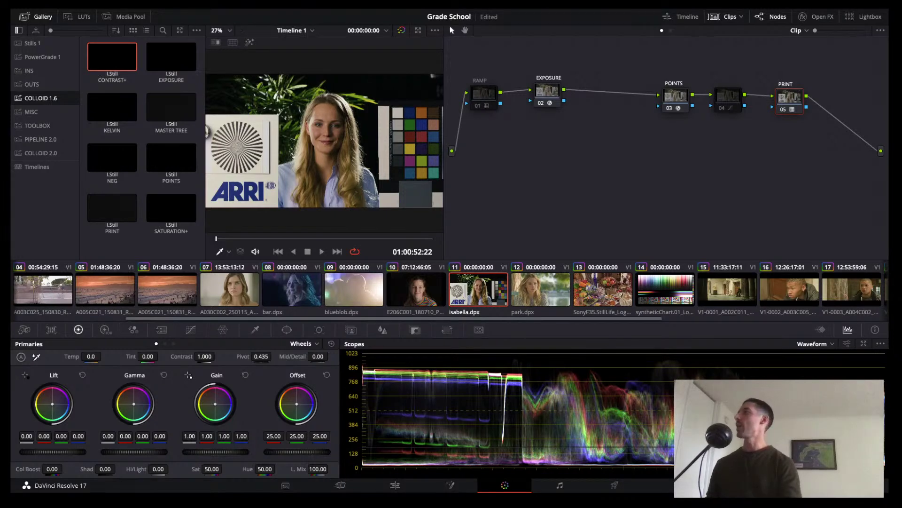
Apply the TREE still from the Stills 1 album to the current clip and rearrange its EXPOSURE, POINTS and PRINT nodes.
click(33, 43)
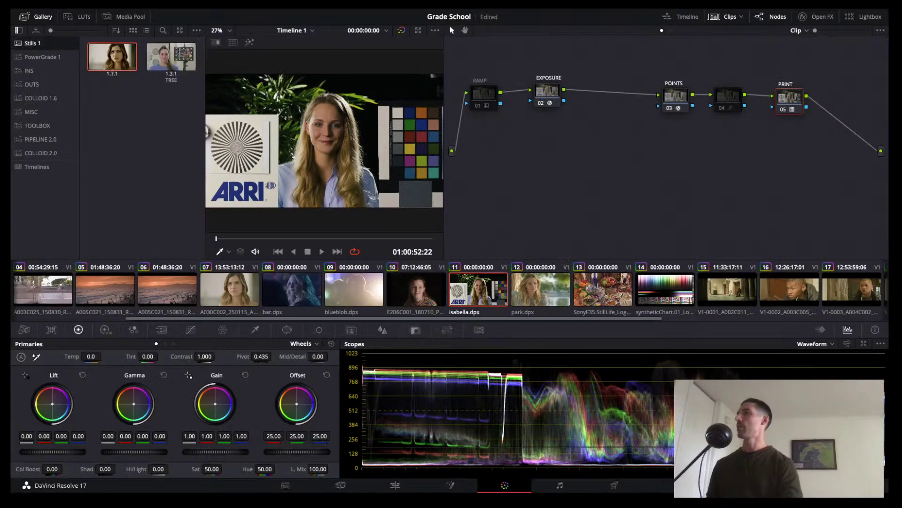
middle_click(171, 57)
drag(831, 151, 784, 133)
drag(611, 152, 560, 111)
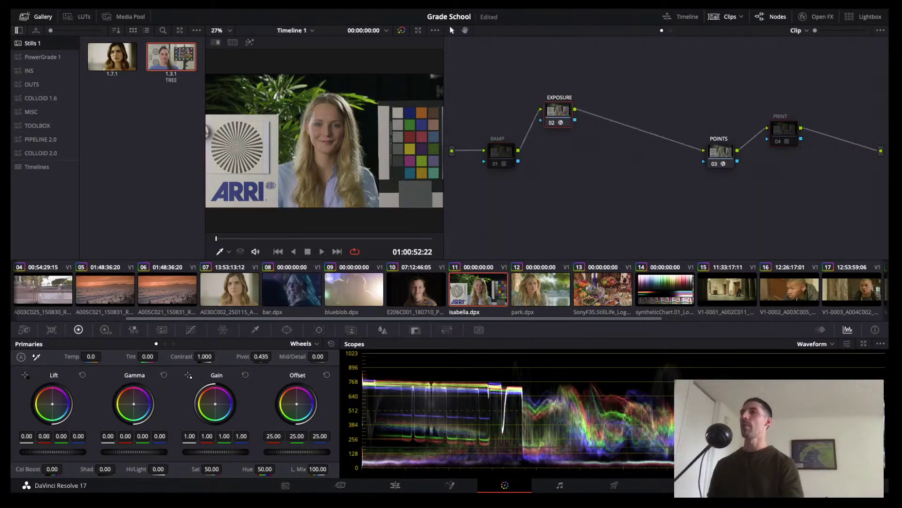
drag(721, 151, 663, 98)
drag(784, 128, 739, 97)
Add a serial node after PRINT, highlight its HSL qualifier selection, try a luminance low of 55.8, and reset the qualifier.
key(alt+s)
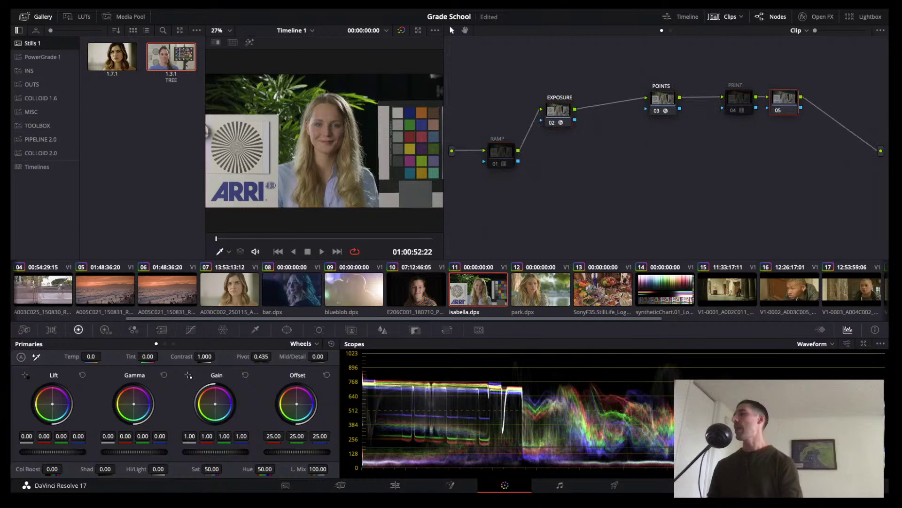
click(255, 330)
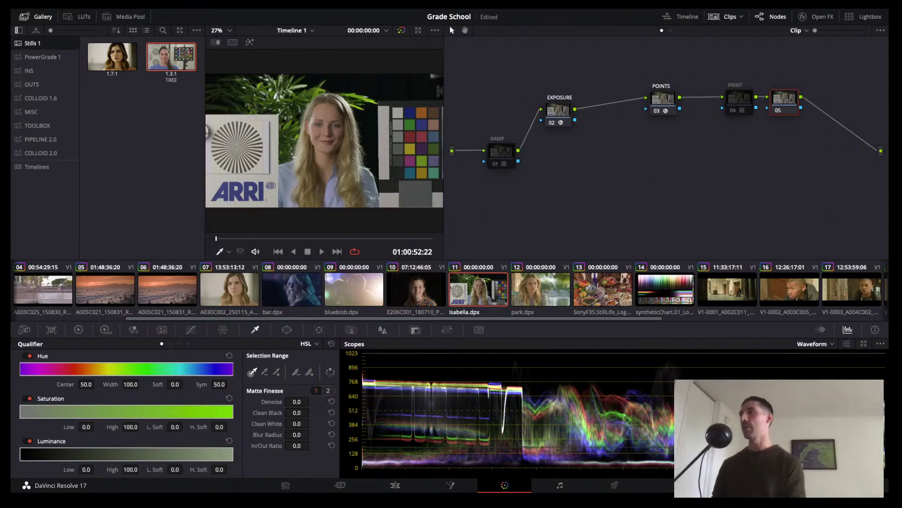
key(shift+h)
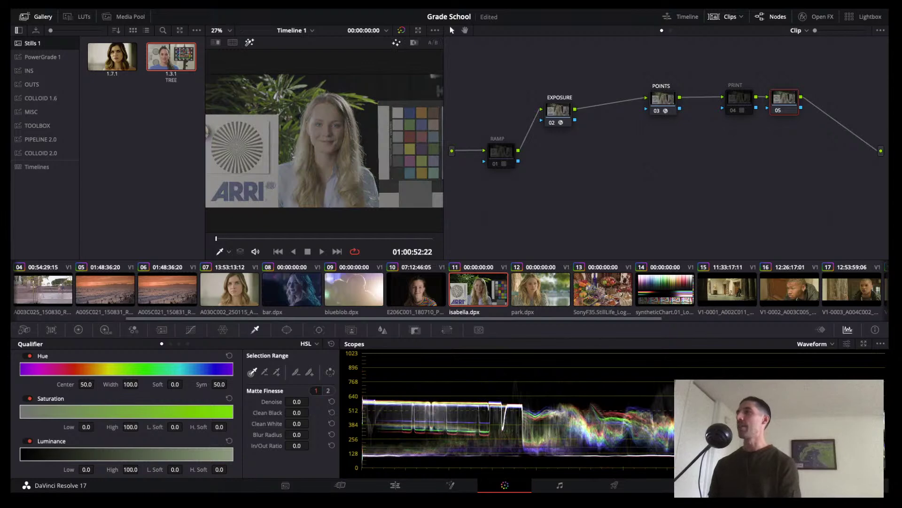
drag(86, 469, 101, 468)
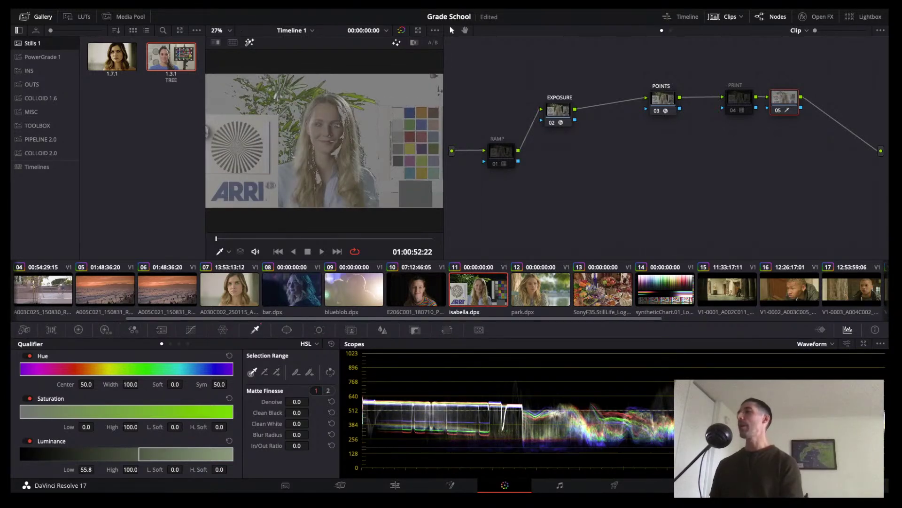
click(331, 343)
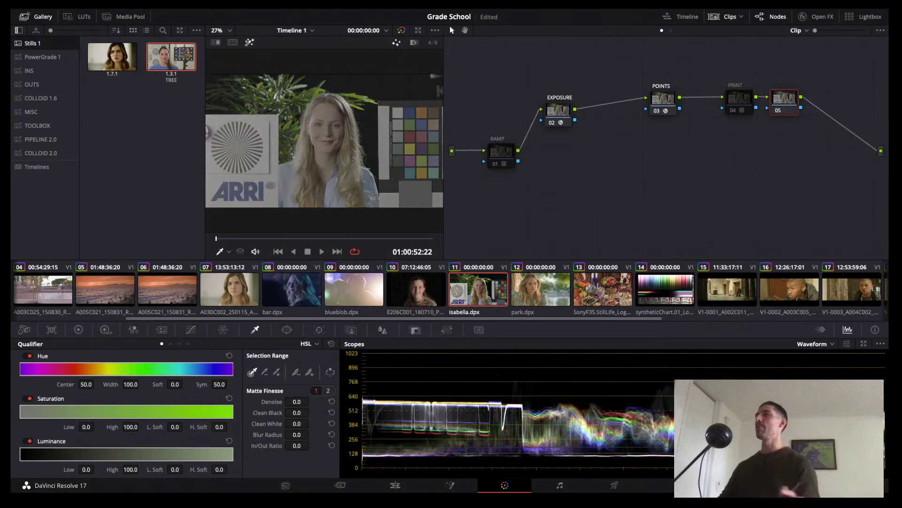
Qualify a range with hue center 37.0, saturation high 3.6 and luminance 55.4 to 66.0, and inspect the highlighted selection in the enlarged viewer.
key(shift+h)
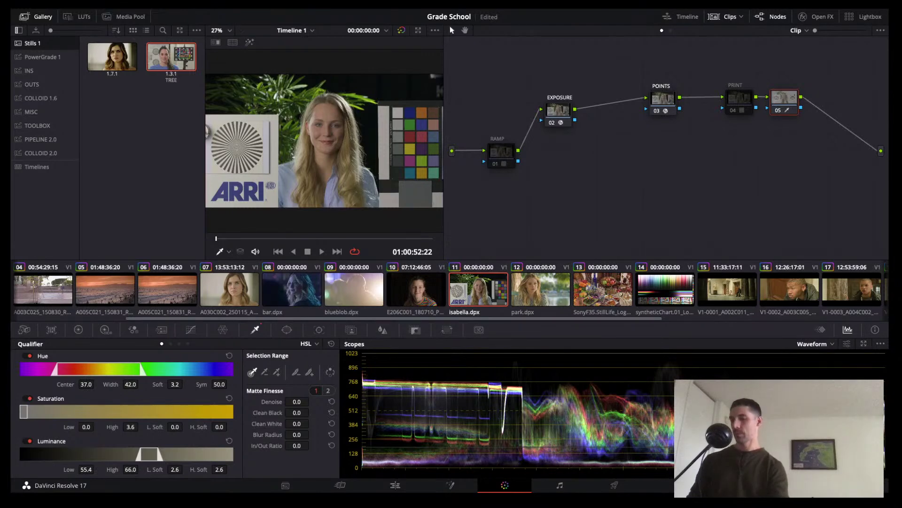
key(shift+h)
key(alt+f)
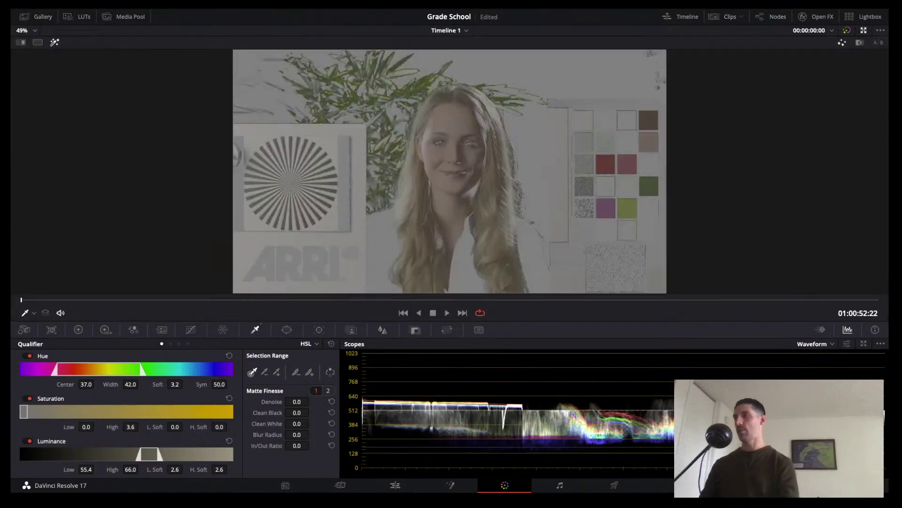
scroll(458, 125, up, 6)
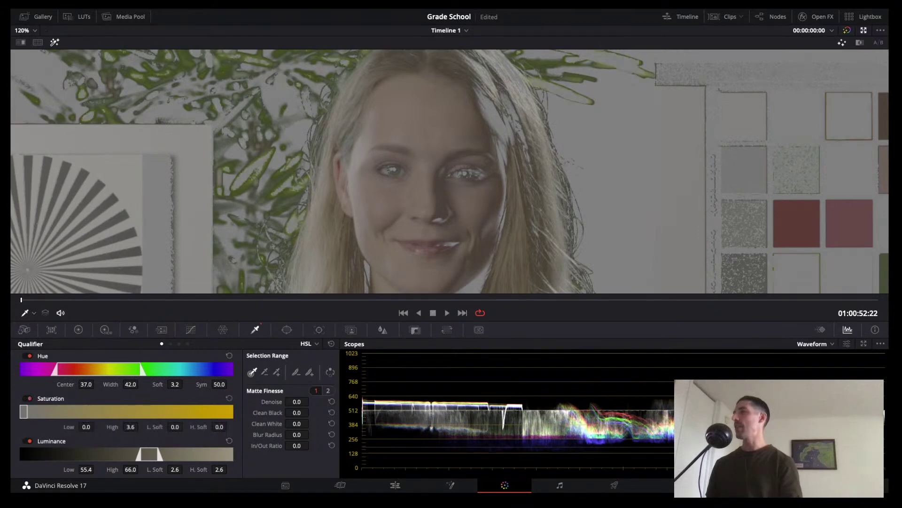
Compare the highlighted selection with the luminance, hue and saturation qualifiers switched off and on, leaving saturation off.
click(26, 441)
click(25, 441)
click(26, 356)
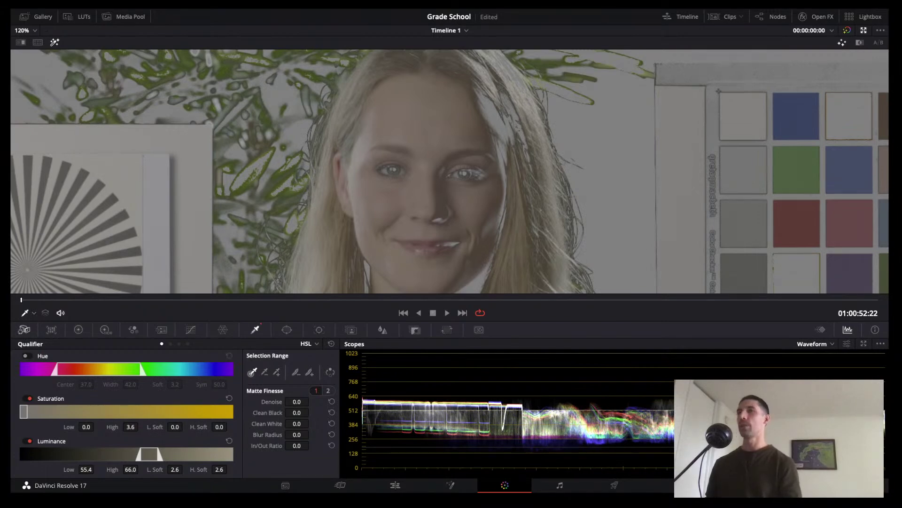
click(26, 355)
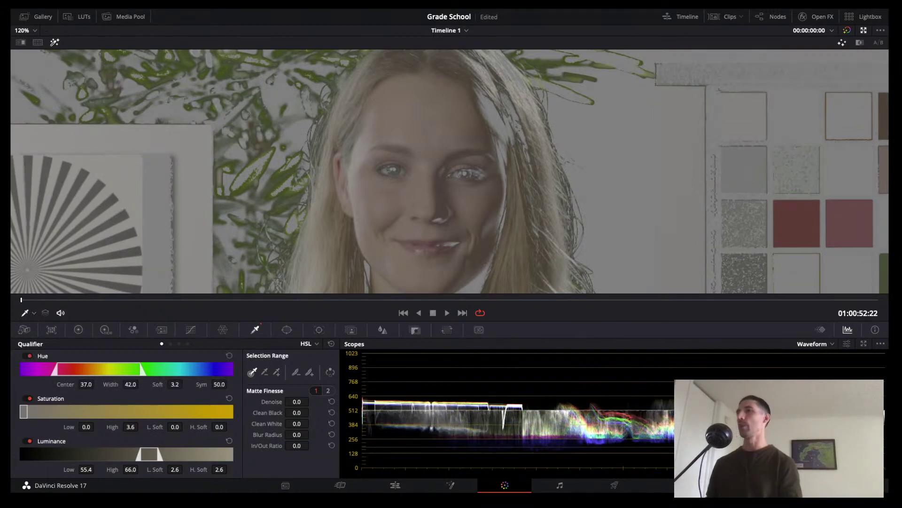
click(27, 398)
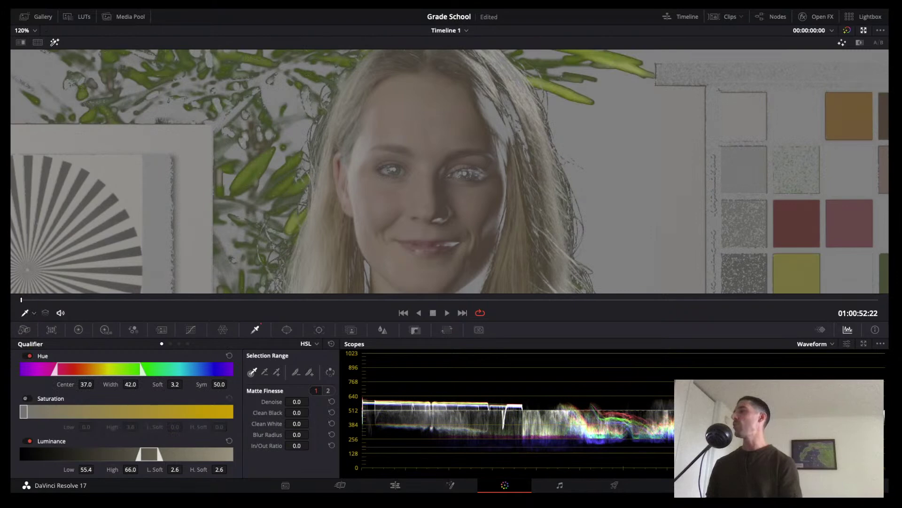
click(26, 398)
click(27, 398)
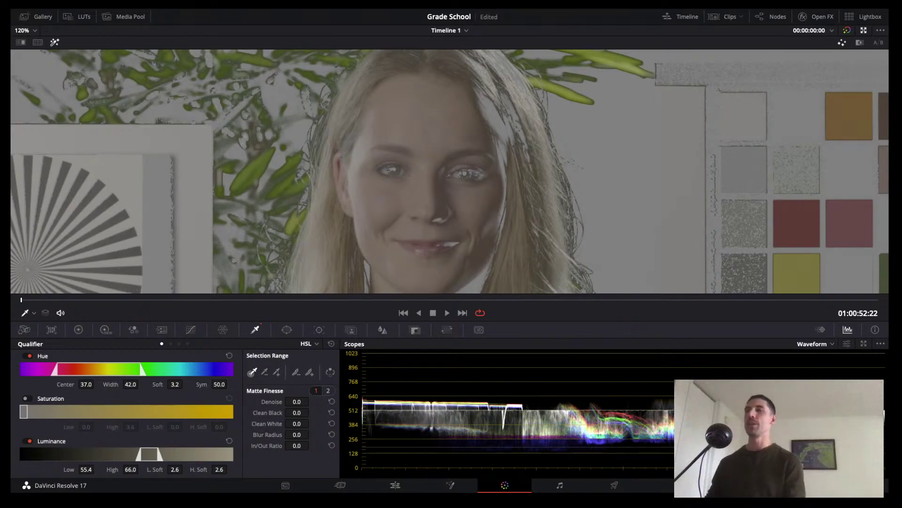
Restore the standard fitted viewer without highlight, and check the timeline-level OUT node before returning to the clip nodes.
key(alt+f)
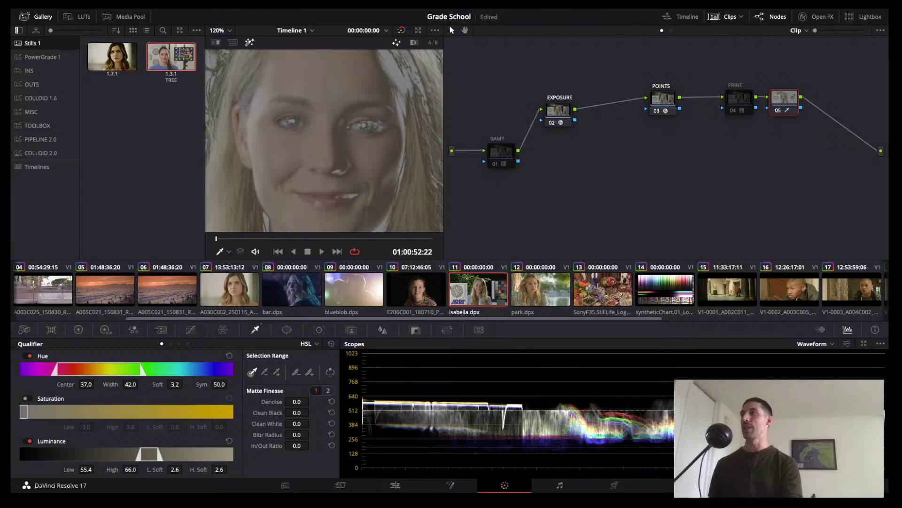
key(shift+z)
key(shift+h)
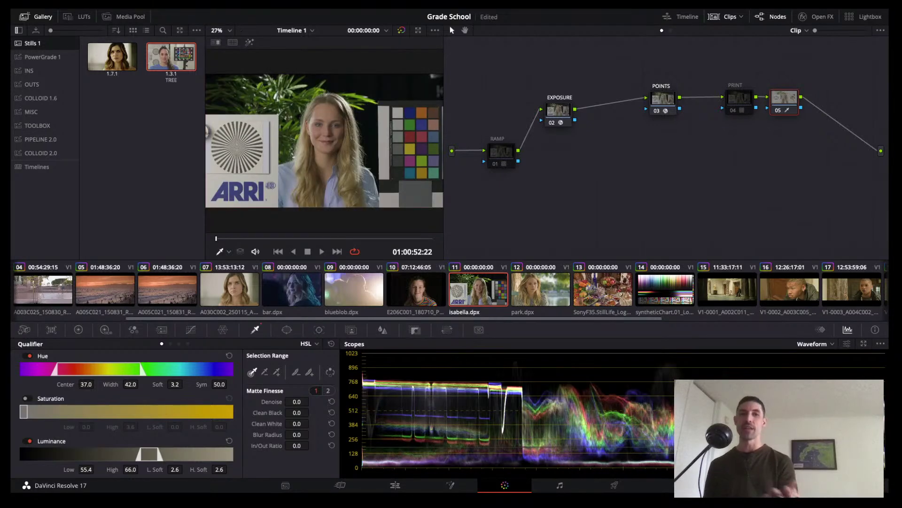
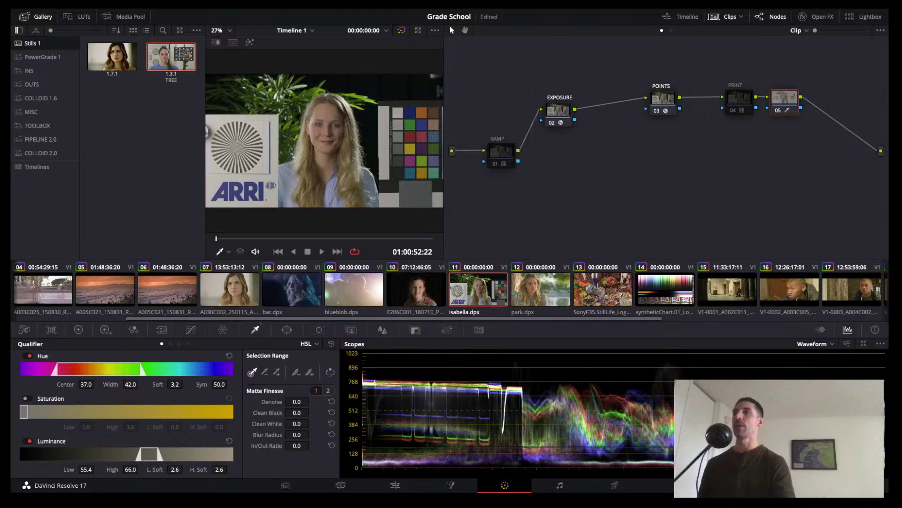
key(alt+grave)
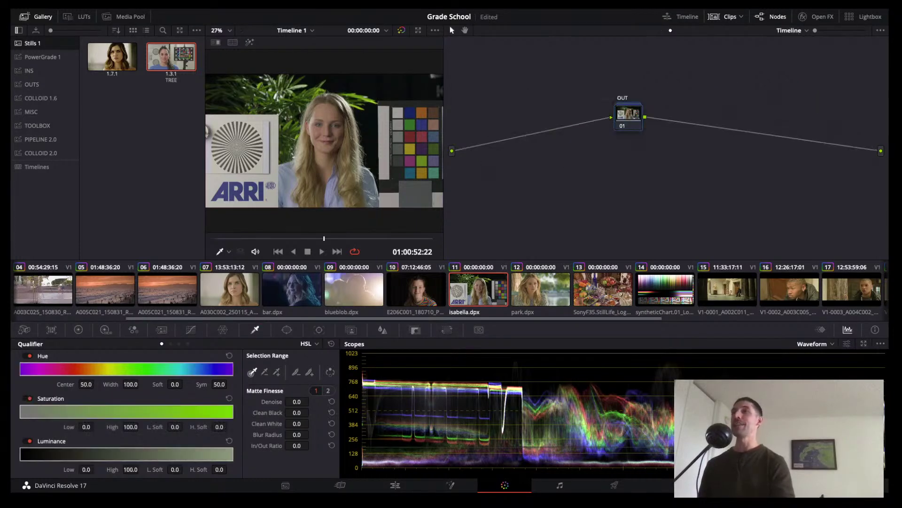
key(alt+grave)
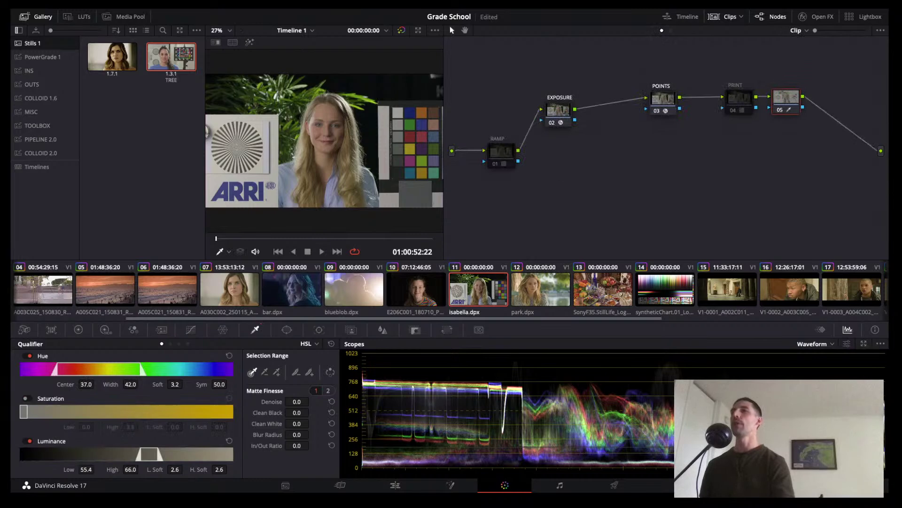
Delete the qualifier node after PRINT, enable the PRINT node, and reposition the PRINT and EXPOSURE nodes.
key(Delete)
drag(739, 99, 761, 97)
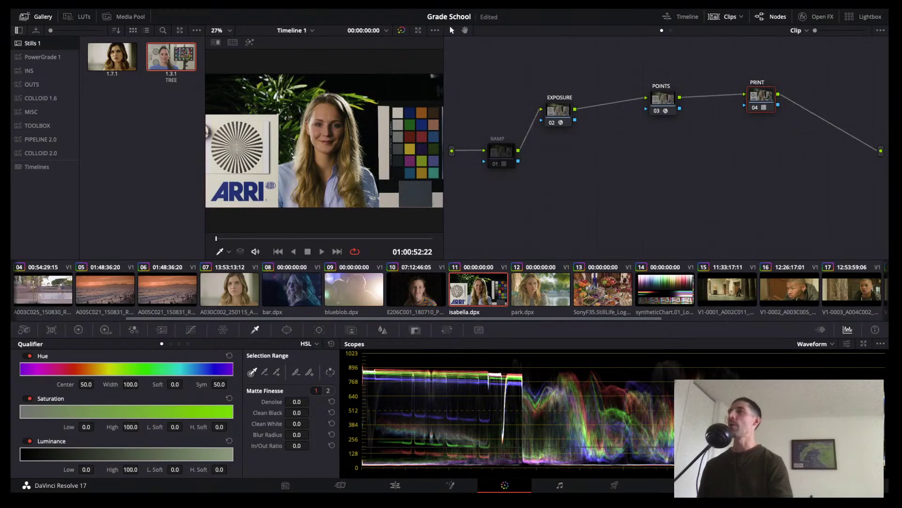
drag(558, 111, 572, 117)
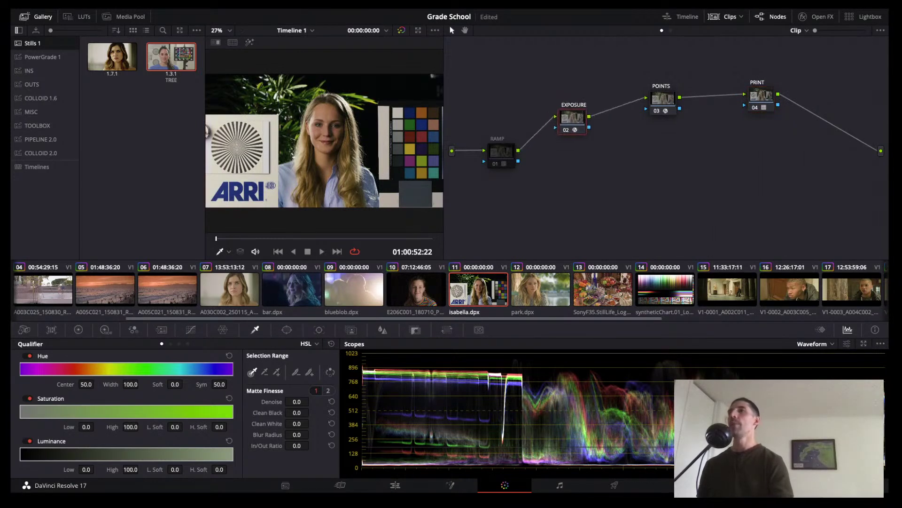
Reposition the RAMP node nearer the line of the EXPOSURE node, and open the EXPOSURE node's DCTL settings.
drag(501, 150, 491, 124)
click(573, 118)
click(816, 16)
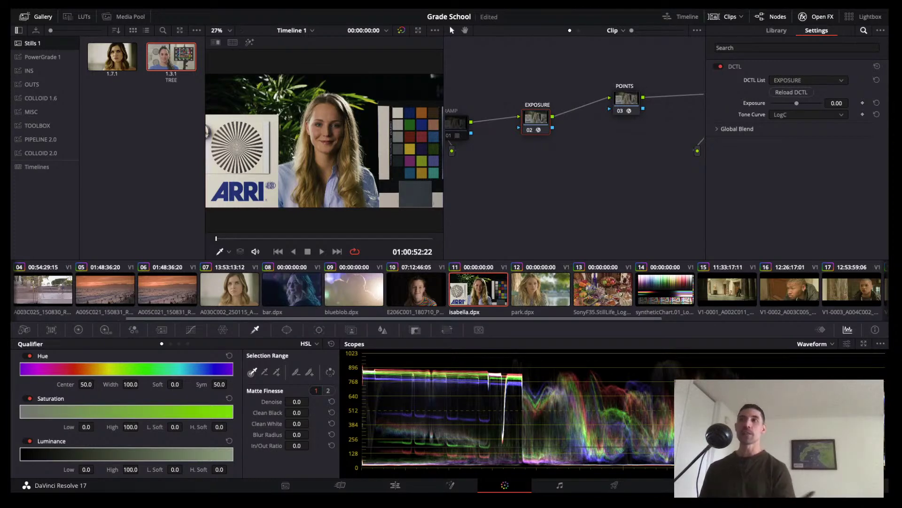
Try an exposure of -0.09 on the EXPOSURE node, compare it in the enlarged viewer, and reset the exposure.
drag(797, 103, 796, 103)
key(alt+f)
key(alt+f)
key(alt+f)
key(alt+f)
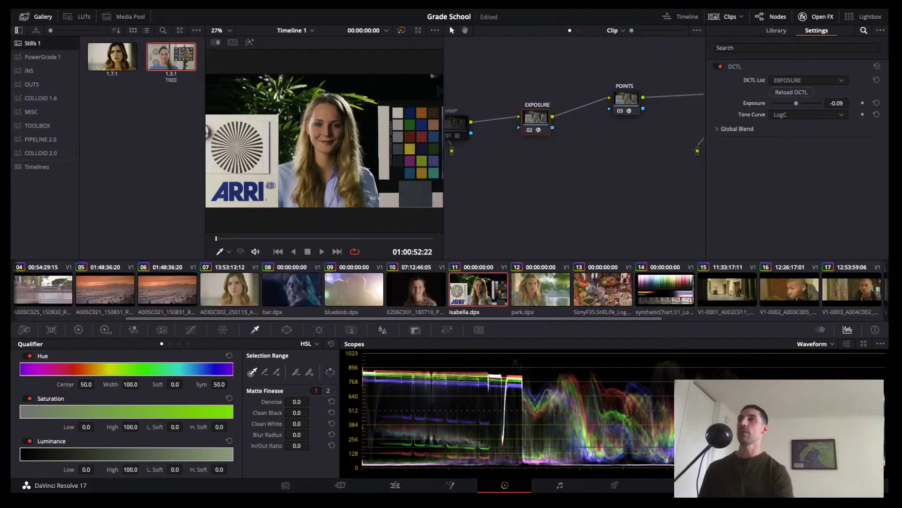
click(876, 103)
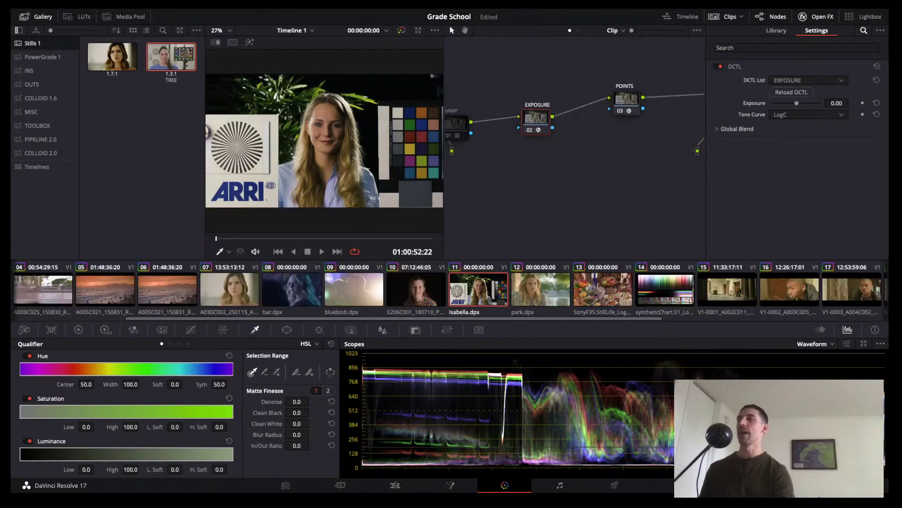
Move the POINTS node closer to EXPOSURE, and set Global 29.35, Red/Cyan 26.15, Green/Magenta 29.35 and Blue/Yellow 31.65.
click(626, 99)
drag(626, 98, 614, 112)
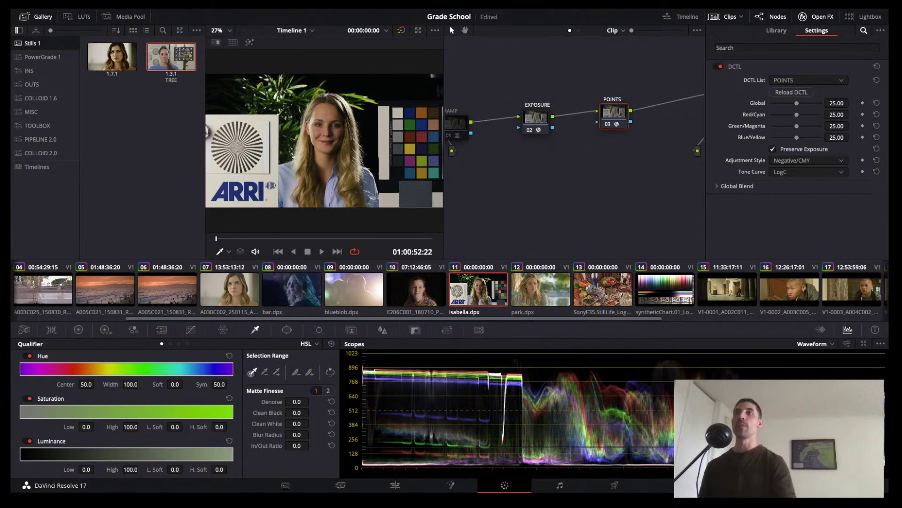
mouse_move(836, 103)
mouse_down()
mouse_move(848, 103)
mouse_move(832, 115)
mouse_move(848, 114)
mouse_up()
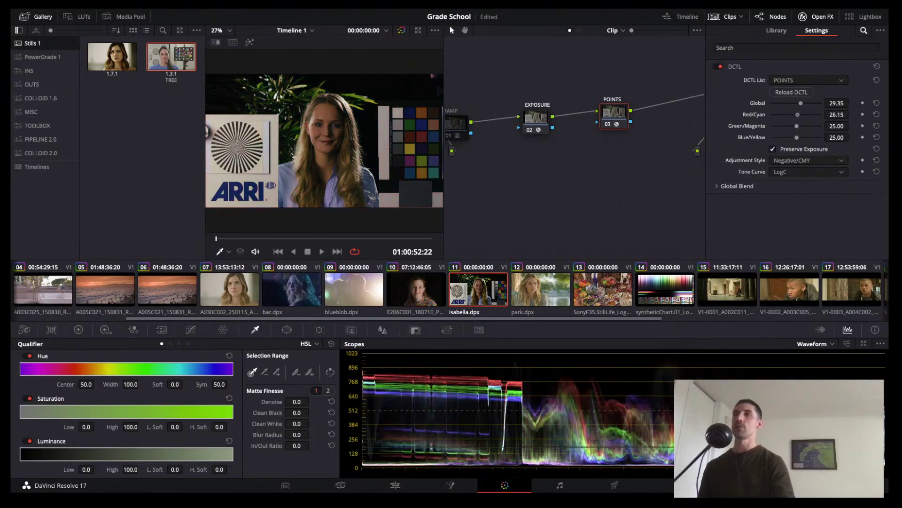
drag(792, 126, 803, 137)
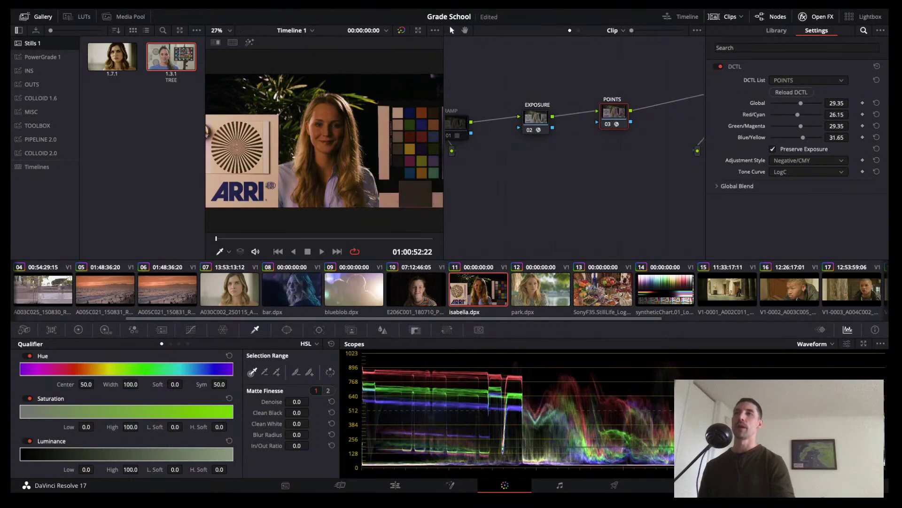
Reset the Global, Red/Cyan, Green/Magenta and Blue/Yellow values of the POINTS node to their defaults.
click(877, 103)
click(876, 114)
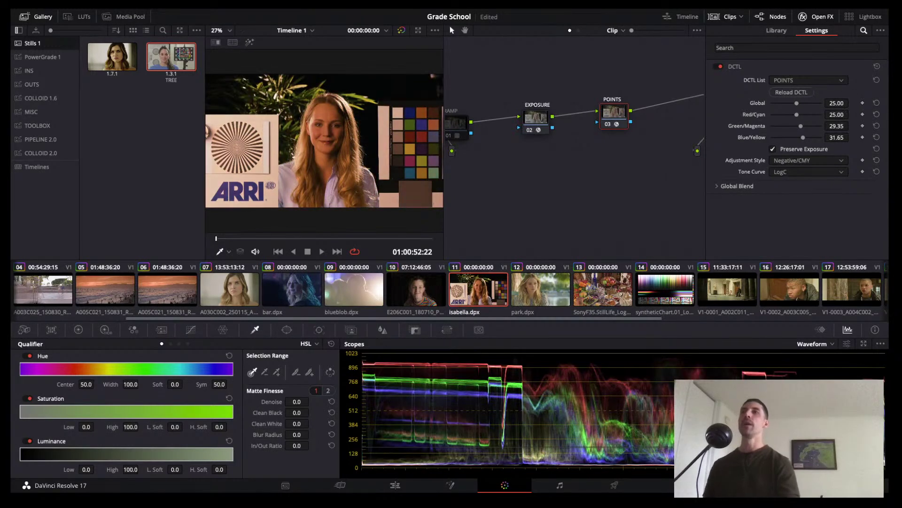
click(876, 126)
click(876, 137)
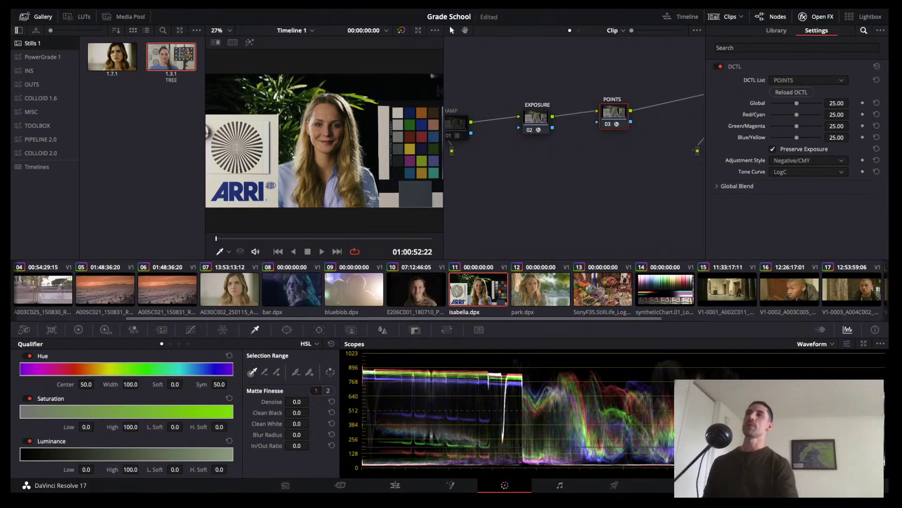
Show the primary color wheels, try a Global value of 25.70 on the POINTS node, and reload its DCTL.
click(816, 17)
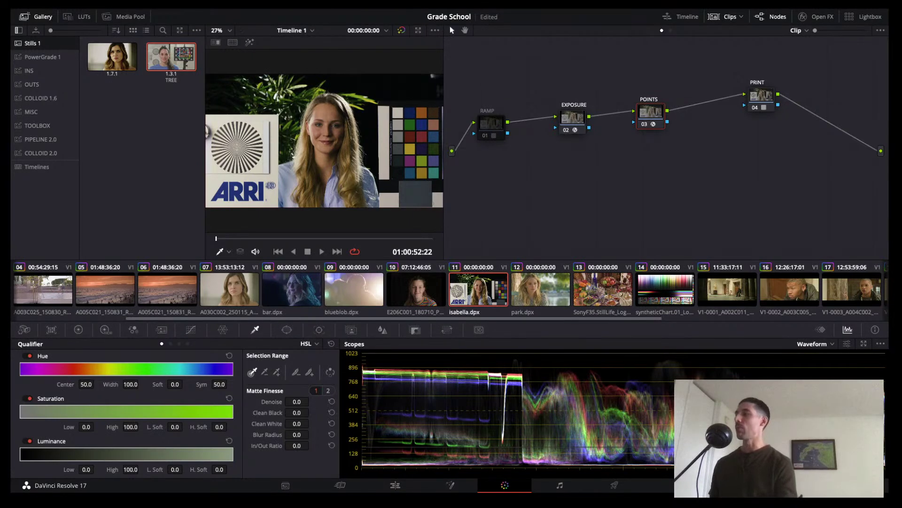
click(79, 330)
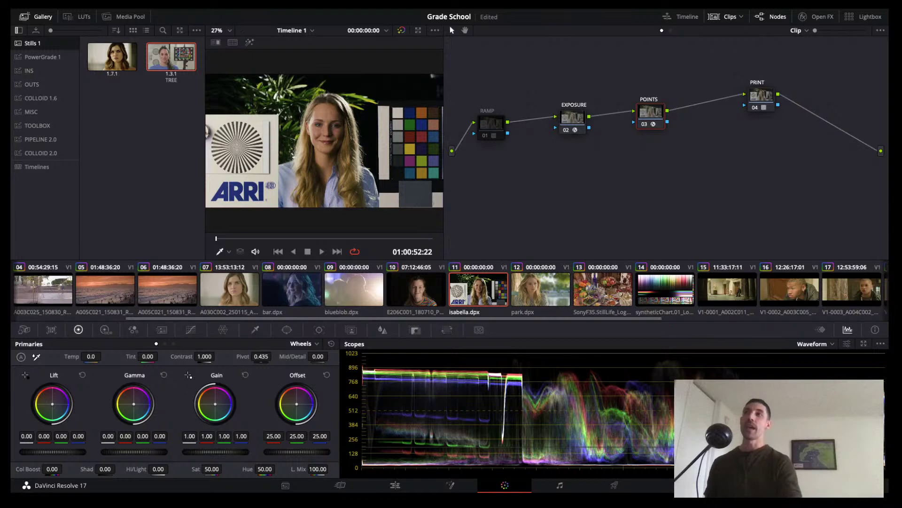
click(816, 17)
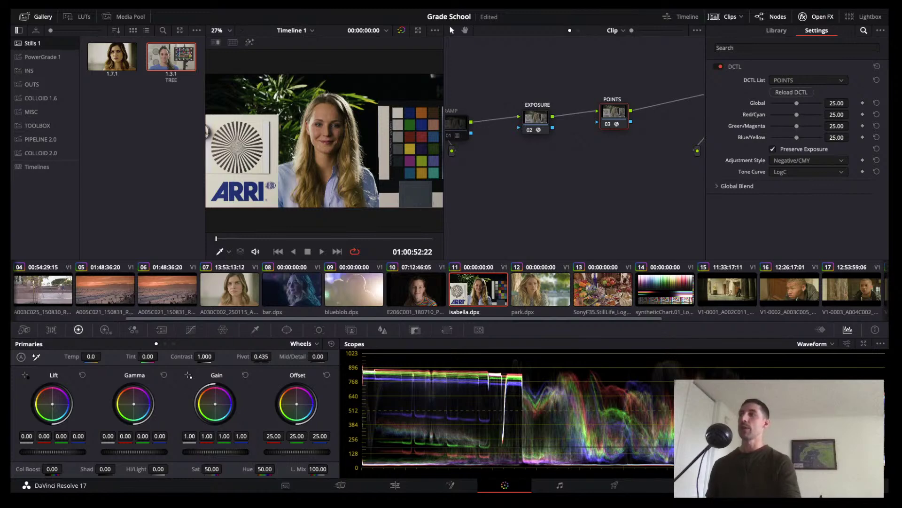
mouse_move(796, 103)
mouse_down()
mouse_move(806, 103)
mouse_move(797, 103)
mouse_up()
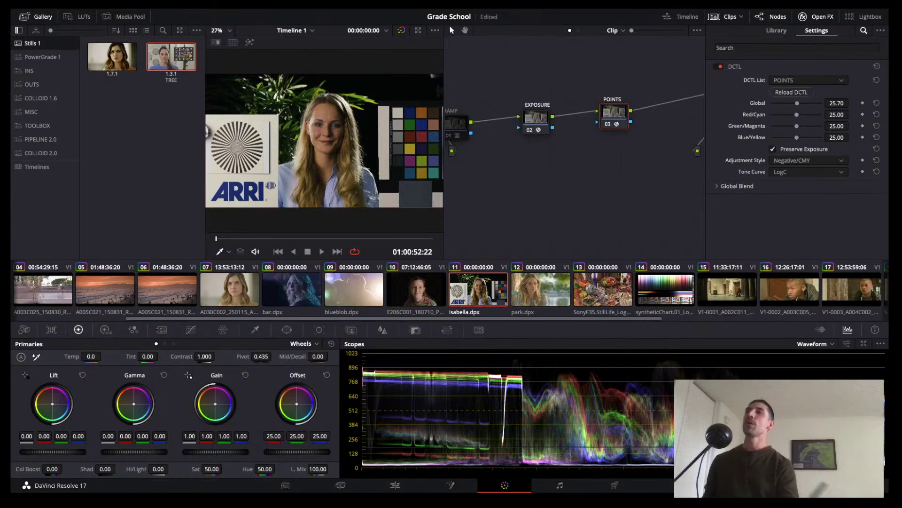
click(792, 92)
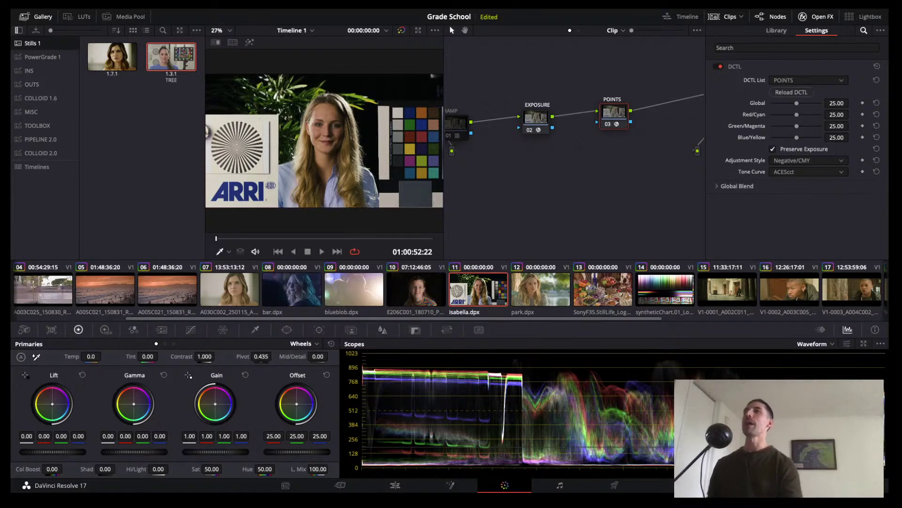
click(817, 16)
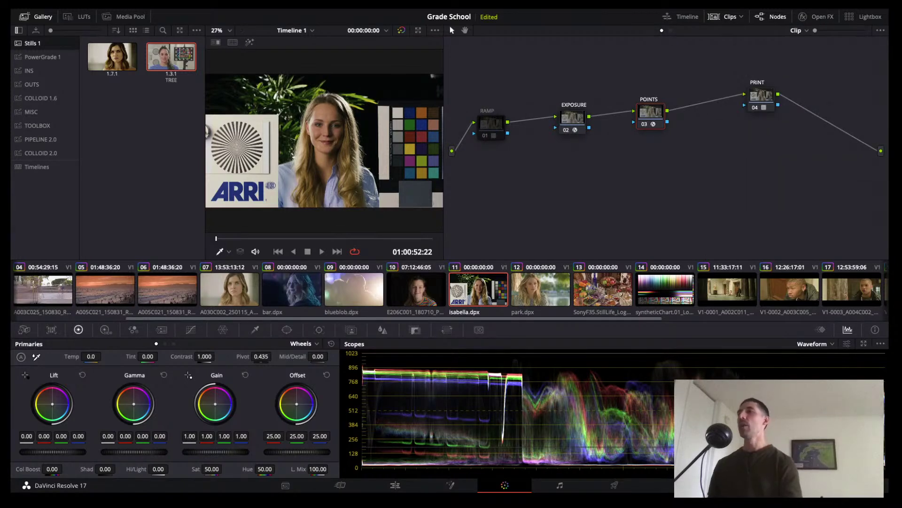
Add a serial node before RAMP on the synthetic chart clip, and switch the scope to the vectorscope.
click(665, 290)
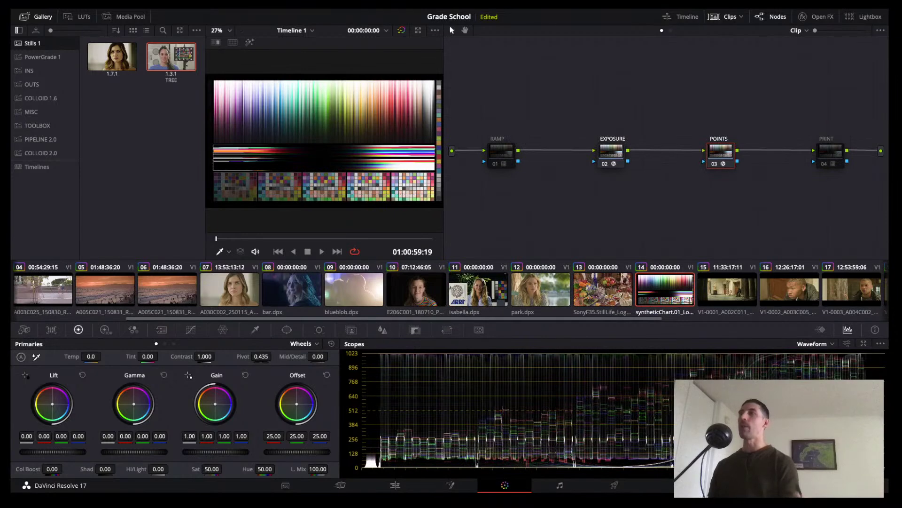
key(shift+s)
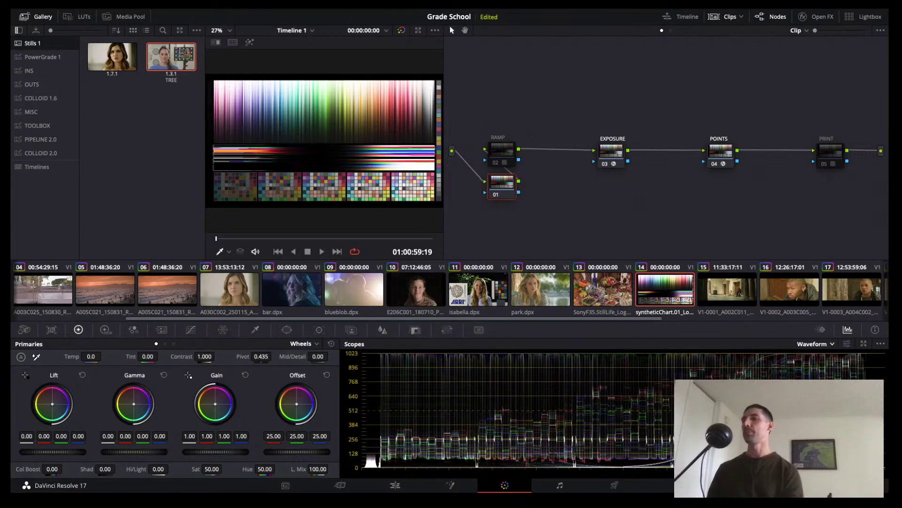
click(814, 376)
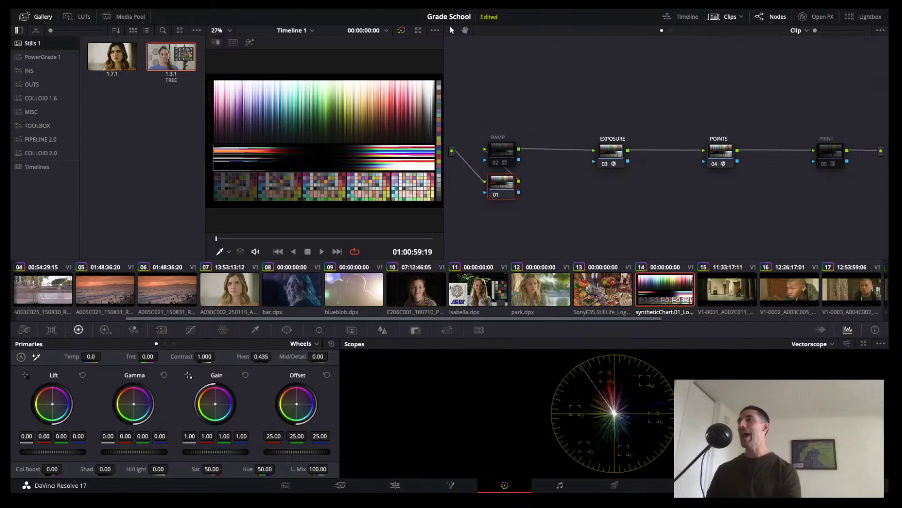
mouse_move(502, 187)
mouse_down()
mouse_move(496, 193)
mouse_move(506, 193)
mouse_up()
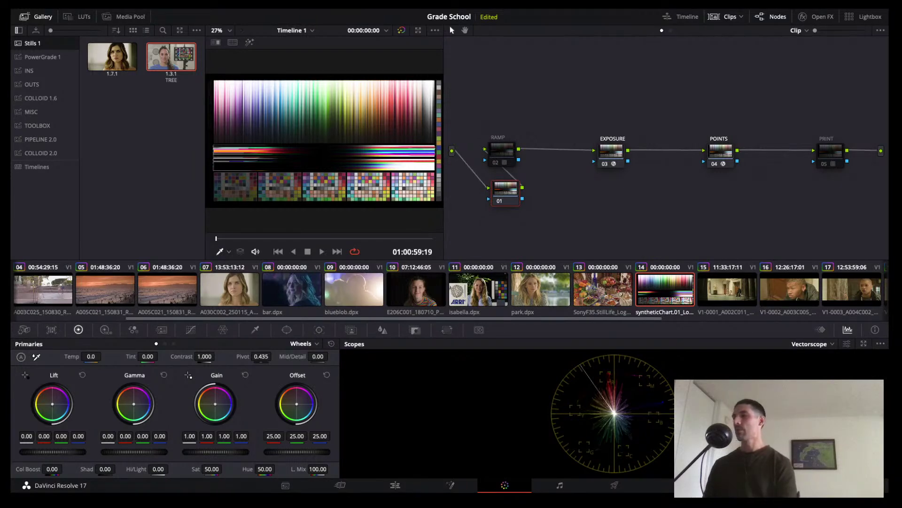
Raise the new first node's saturation to 57.60, and disable the timeline-level OUT node before returning to the clip nodes.
scroll(224, 468, up, 10)
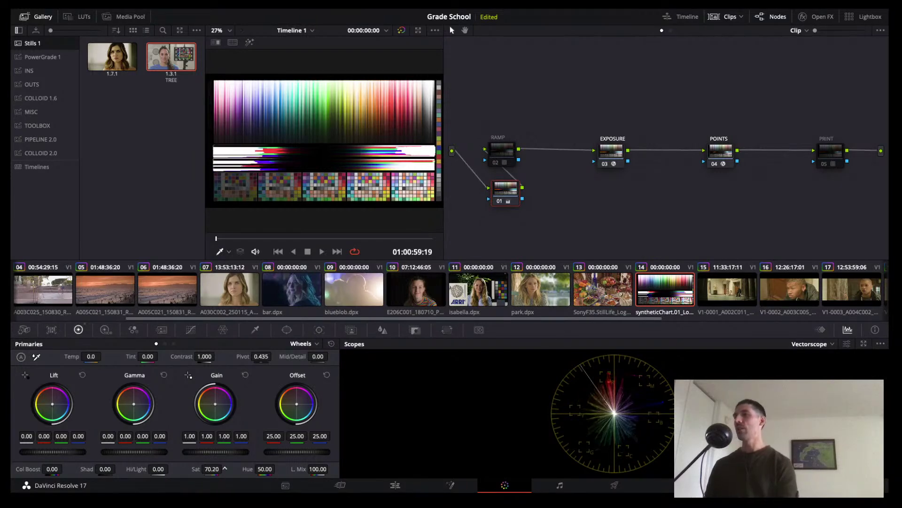
scroll(225, 467, down, 6)
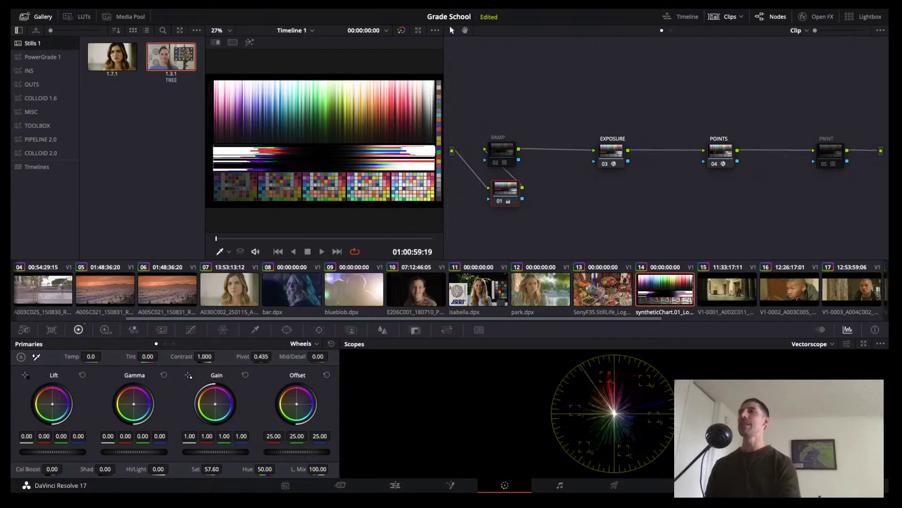
key(shift+grave)
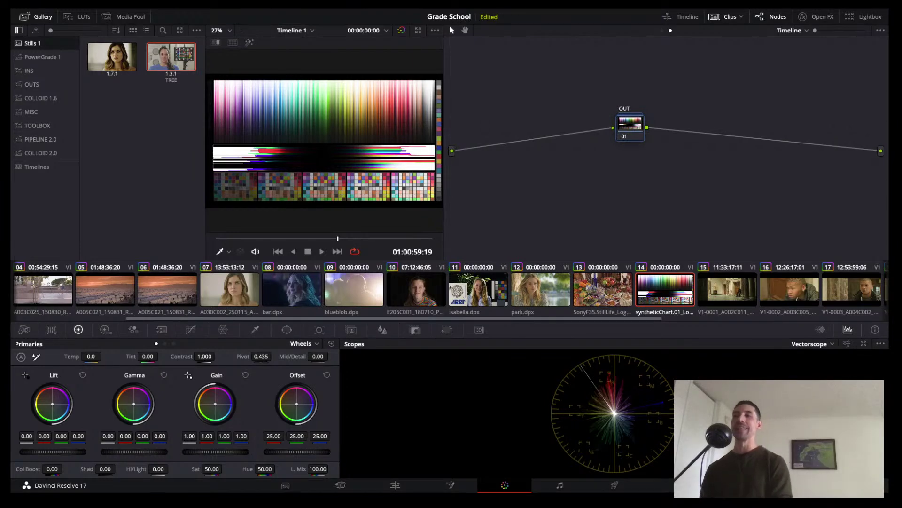
key(ctrl+d)
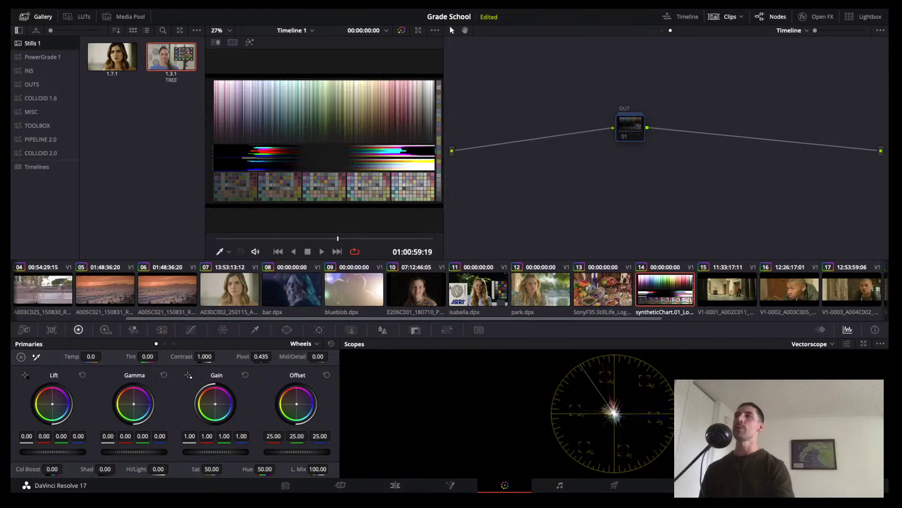
key(alt+grave)
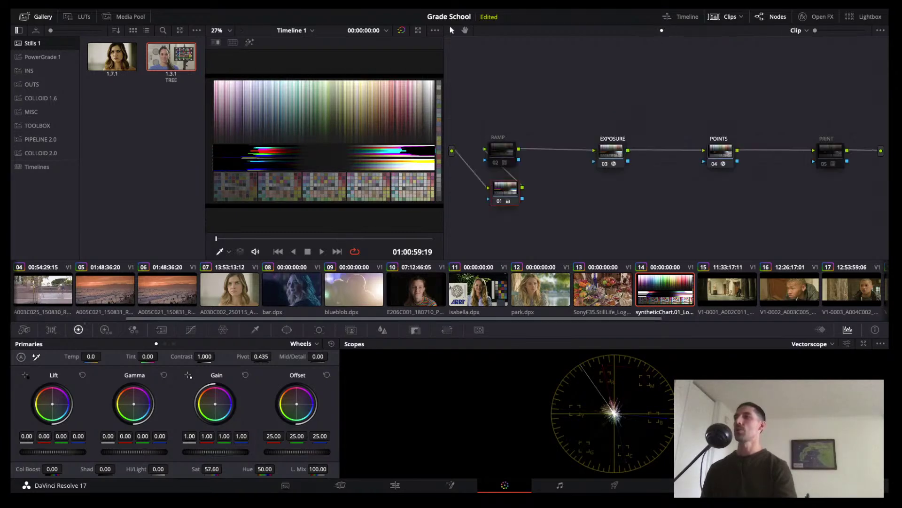
Disable the EXPOSURE and POINTS nodes, and test the first node's saturation at 98.20, 0 and 100, ending at 50.
drag(505, 190, 486, 203)
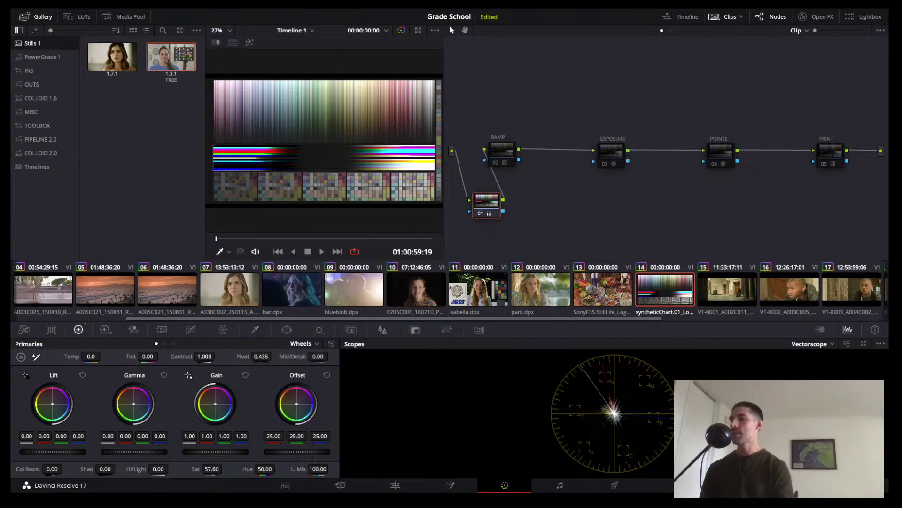
drag(235, 469, 224, 468)
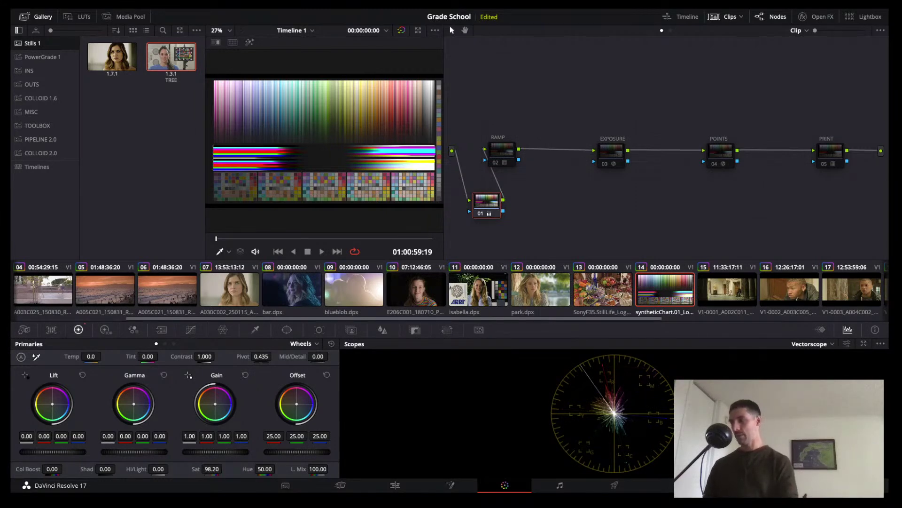
click(212, 468)
text(0)
key(Return)
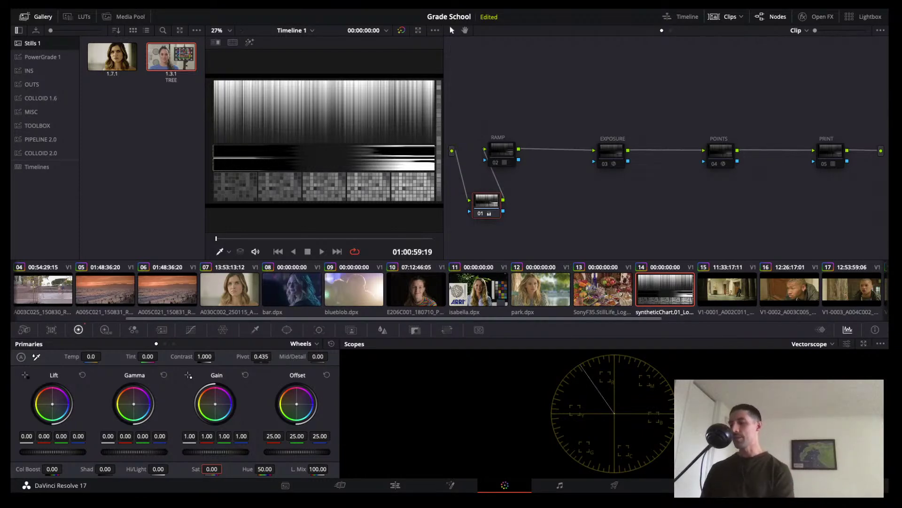
text(100)
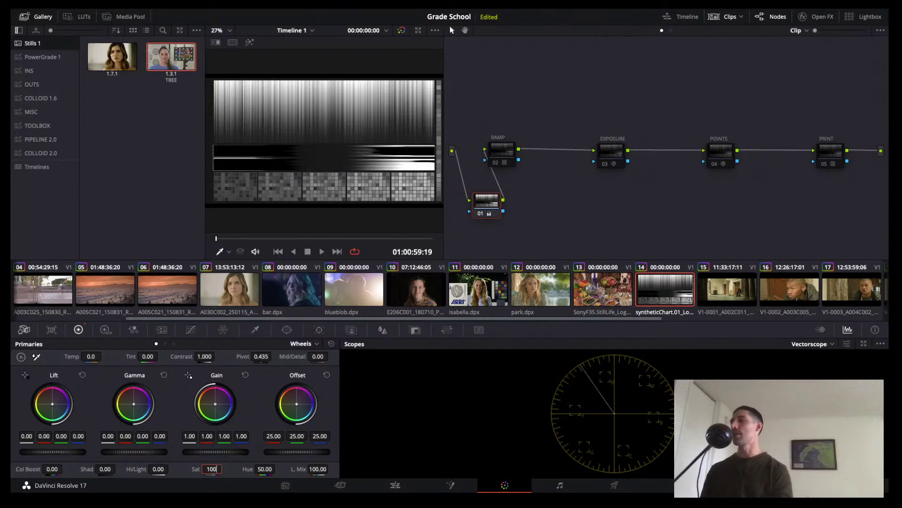
key(Return)
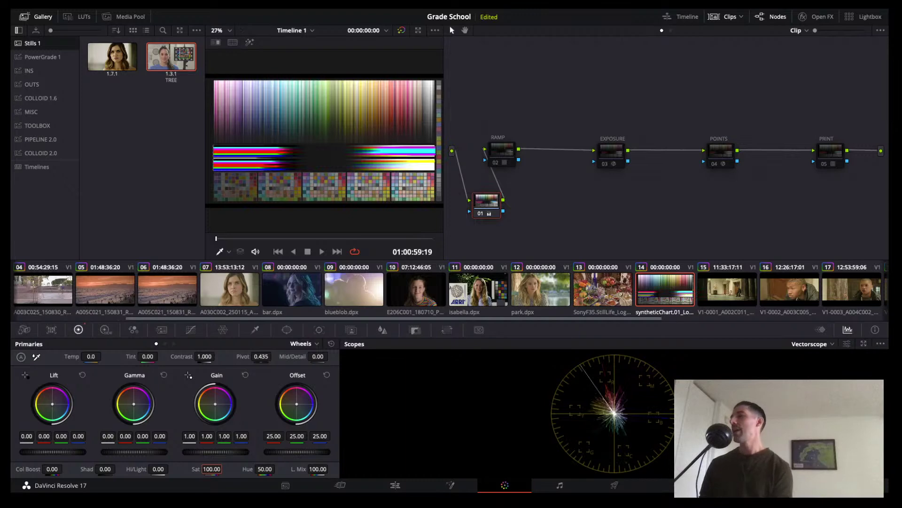
text(50)
key(Return)
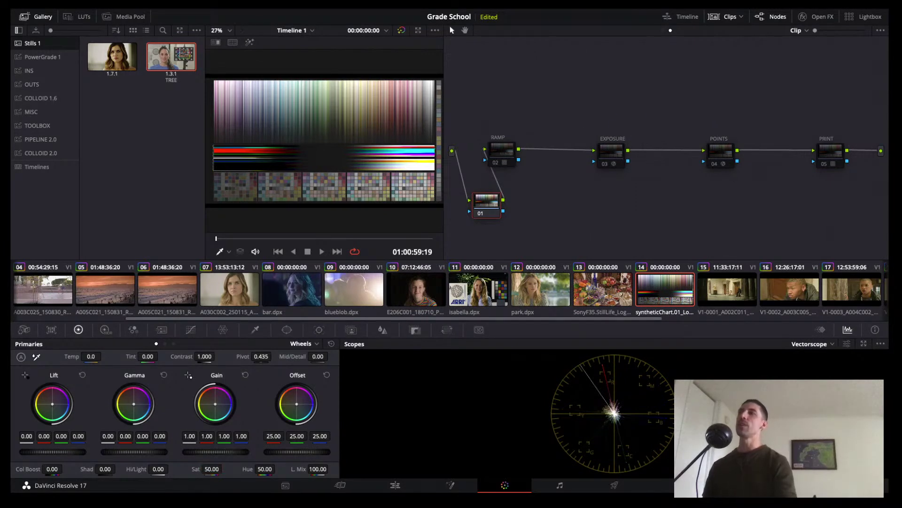
Enable the timeline-level OUT node again and return to the chart clip's nodes.
key(alt+grave)
key(super+d)
key(alt+grave)
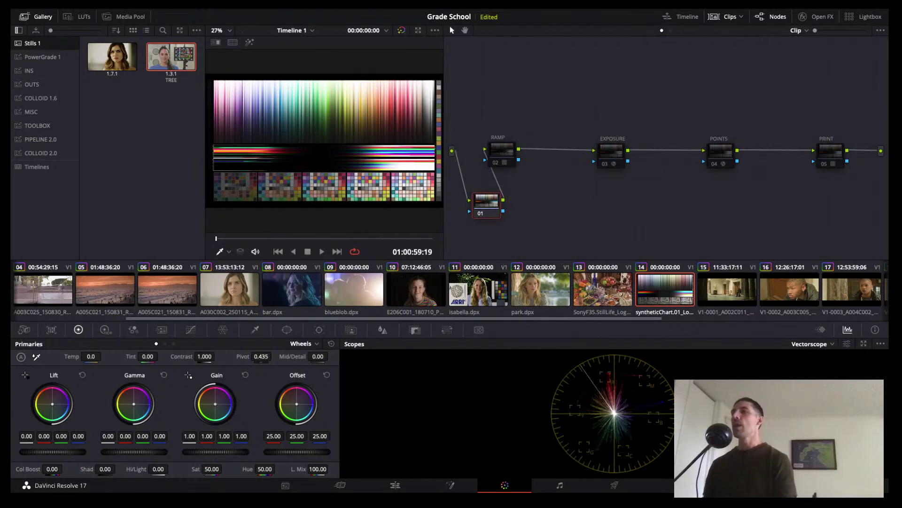
Add a serial node before RAMP on the still-life clip, and set its color boost to 51 and shadows to -25.
key(Up)
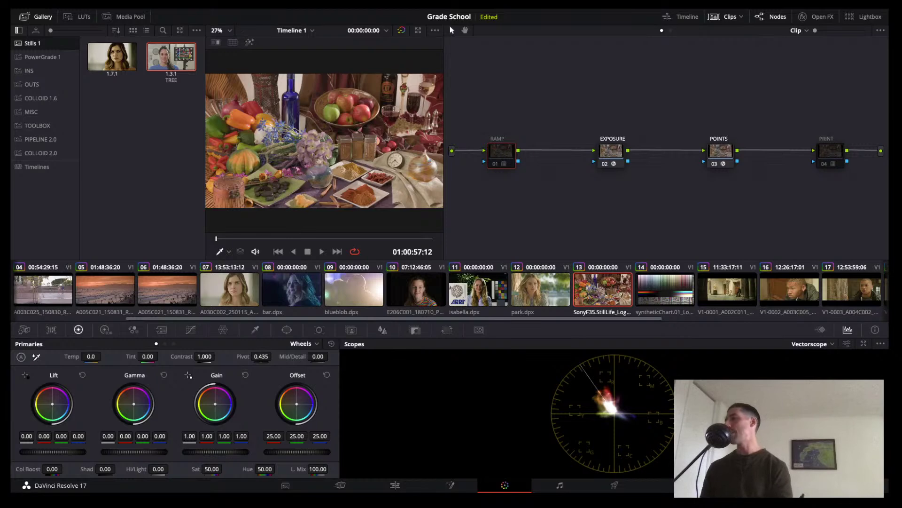
key(shift+s)
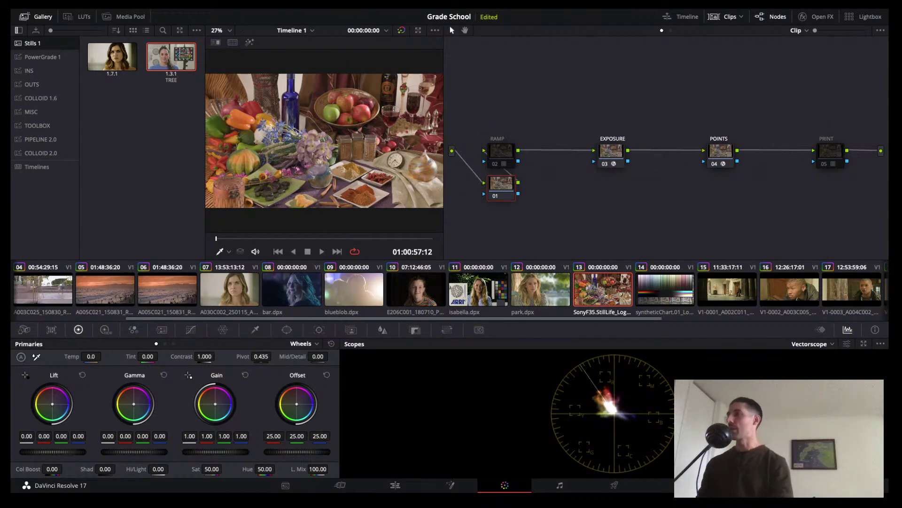
scroll(385, 106, up, 5)
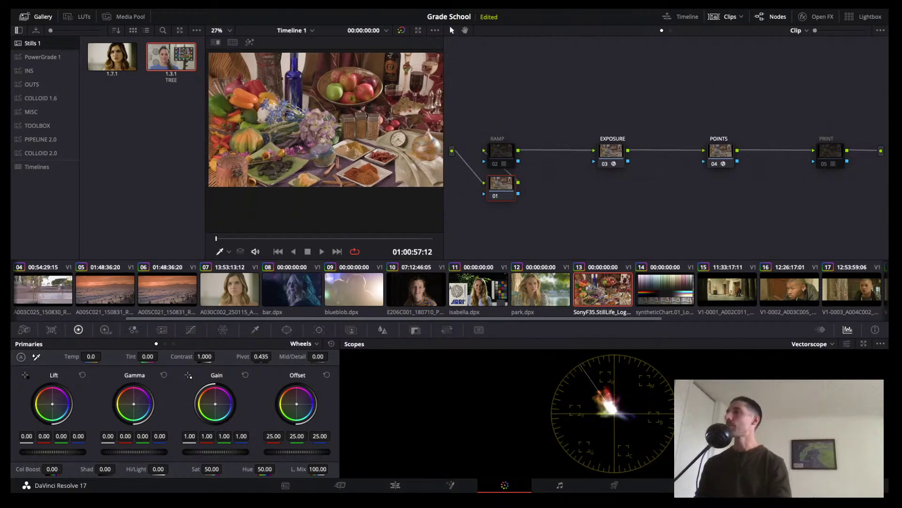
drag(325, 141, 350, 136)
scroll(287, 152, down, 2)
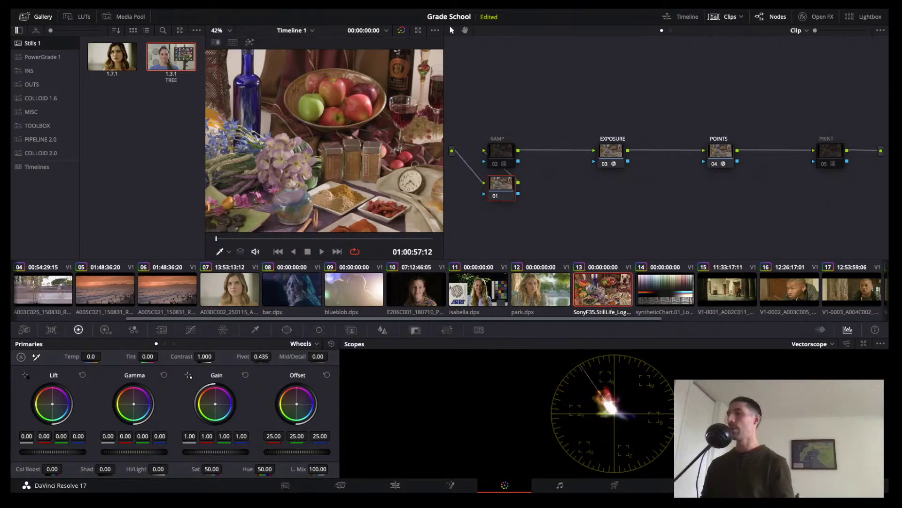
drag(52, 468, 115, 468)
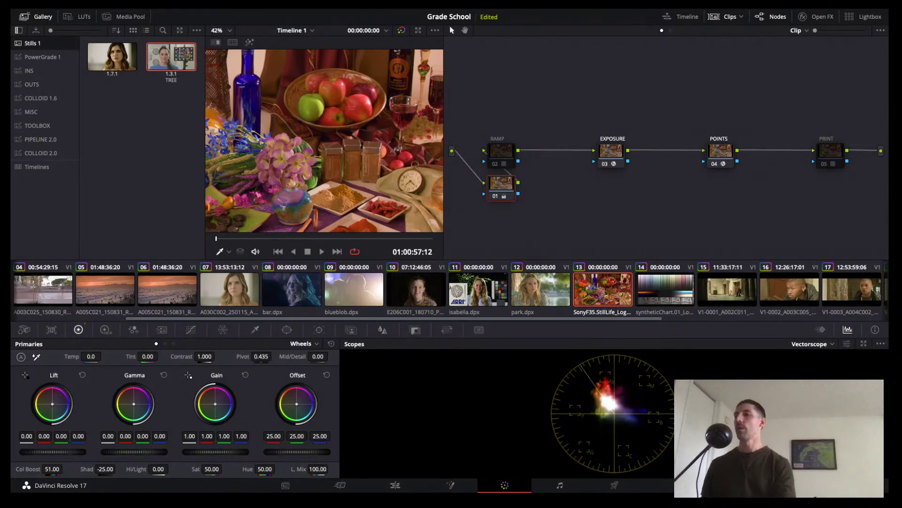
On the synthetic chart clip, test the first node's saturation at 78.60, restore it to 50, and try a color boost of 50.
key(Down)
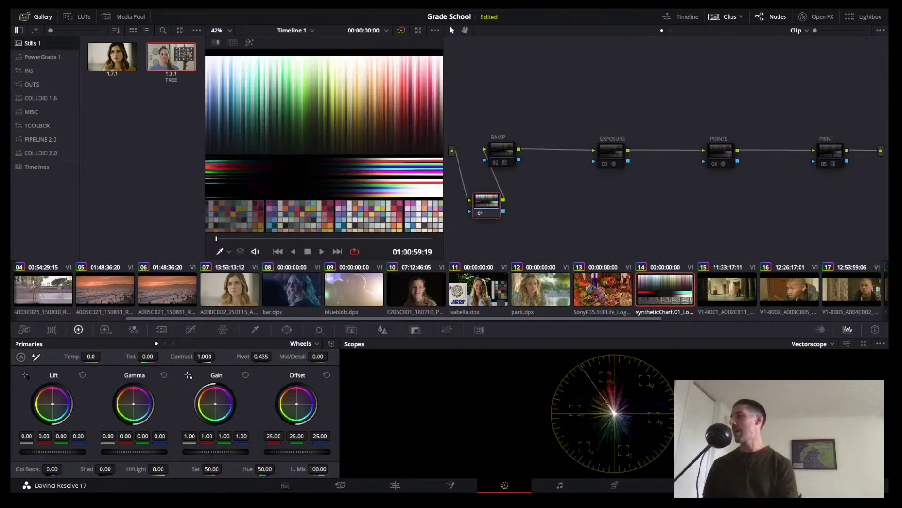
drag(212, 469, 279, 469)
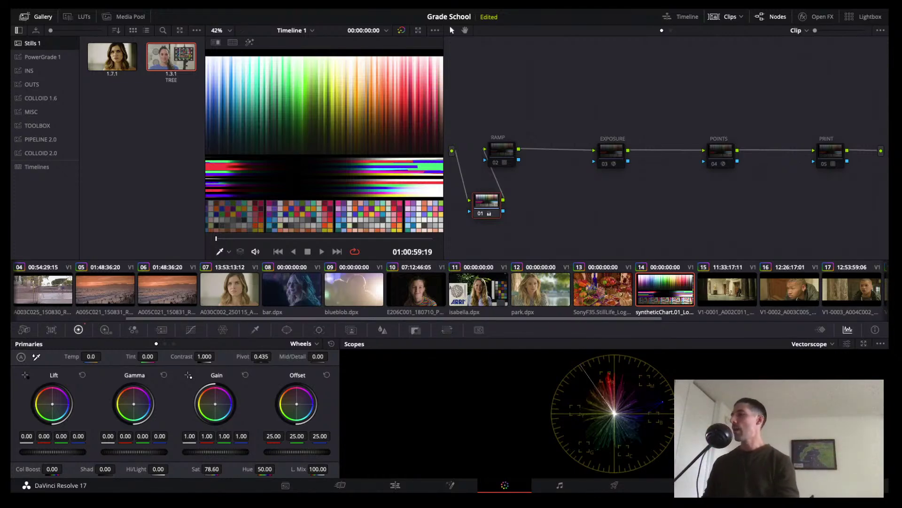
click(212, 469)
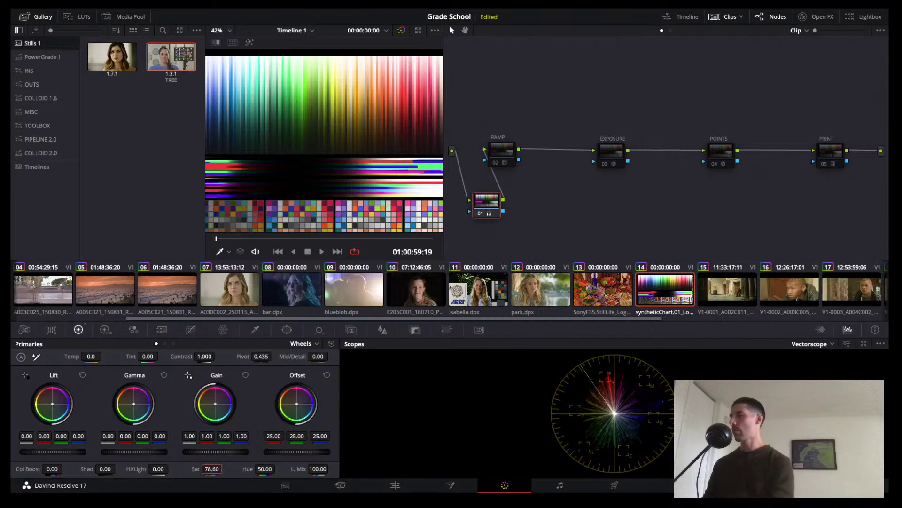
text(50)
key(Return)
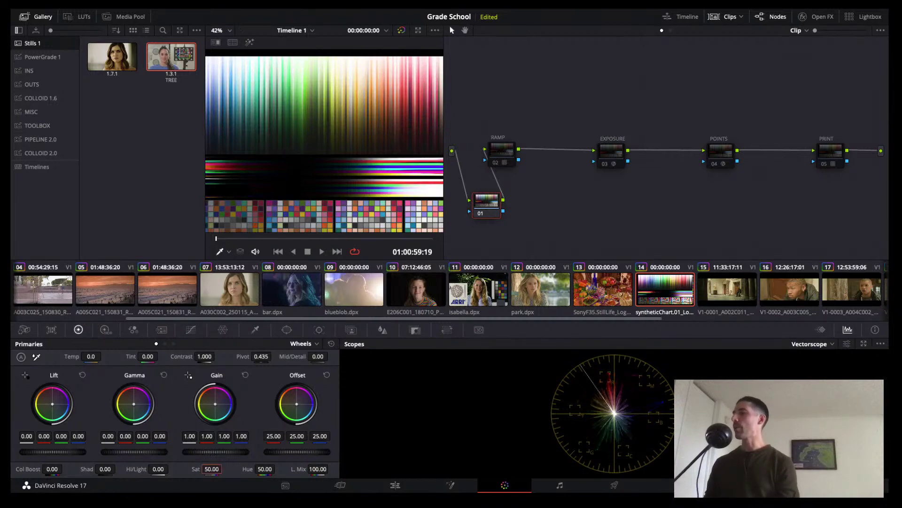
drag(52, 469, 65, 469)
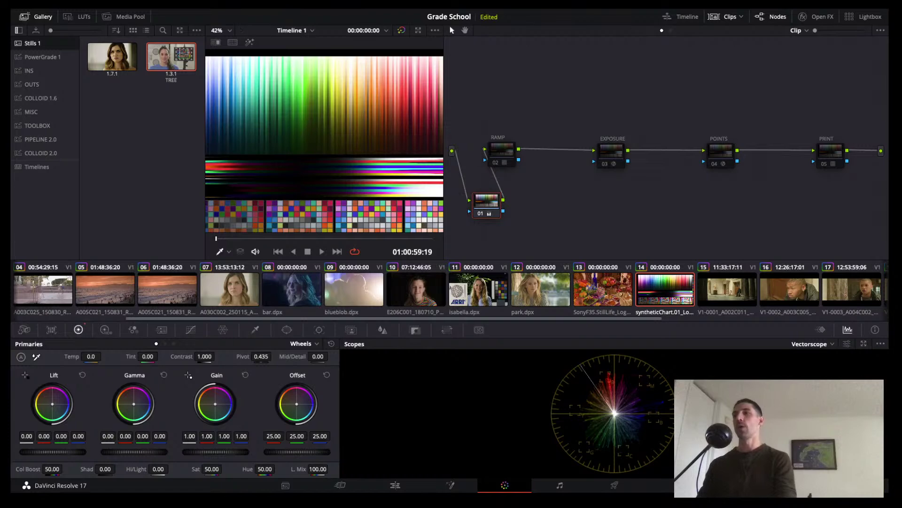
Delete the unlabeled node before RAMP on the chart clip and fit the whole chart in the viewer.
key(Delete)
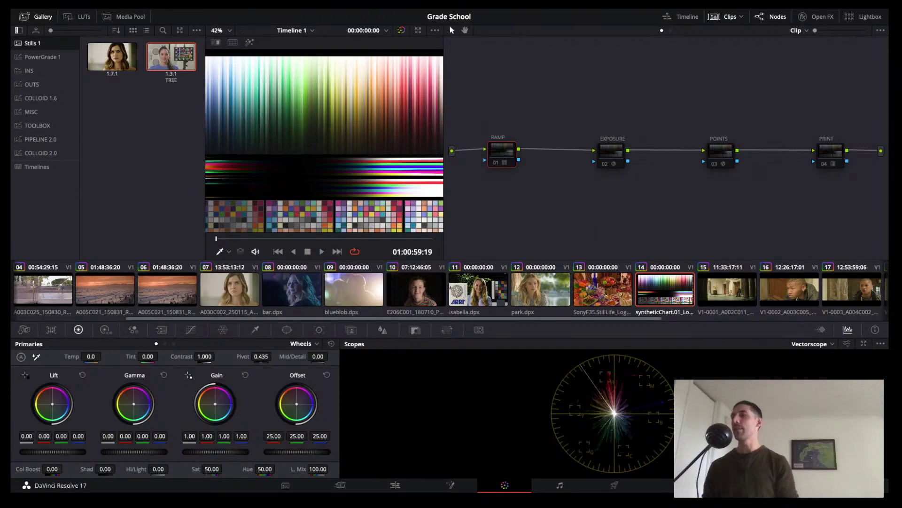
key(shift+z)
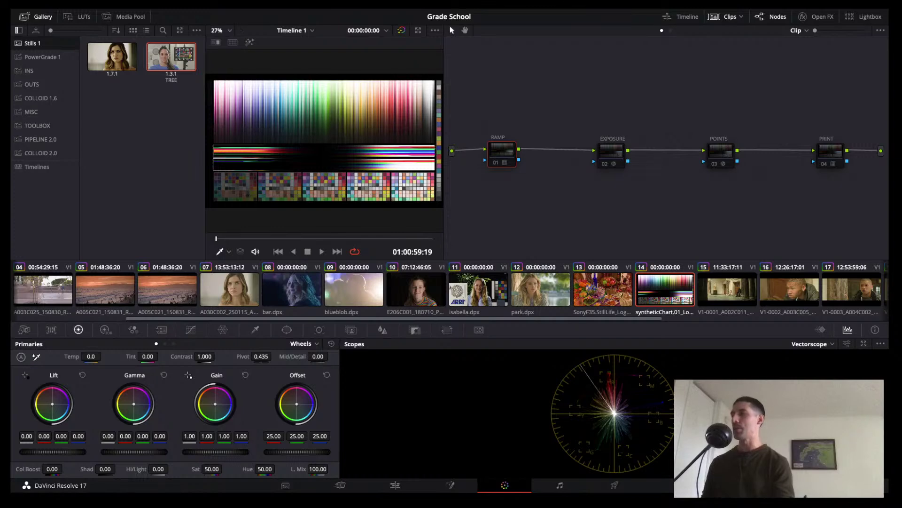
scroll(449, 289, left, 3)
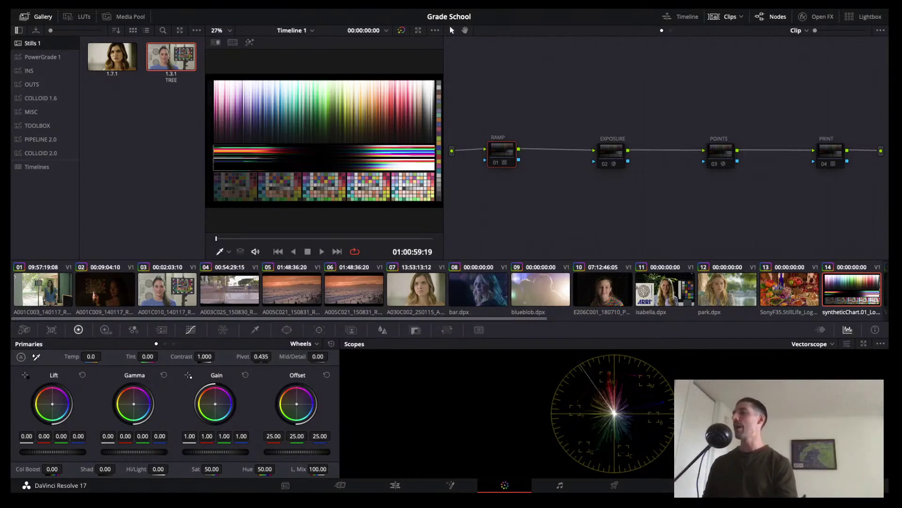
Tilt the RAMP node's Lum Vs Sat curve, raising saturation in the darkest tones and lowering it to 0.60 in the brightest.
click(191, 330)
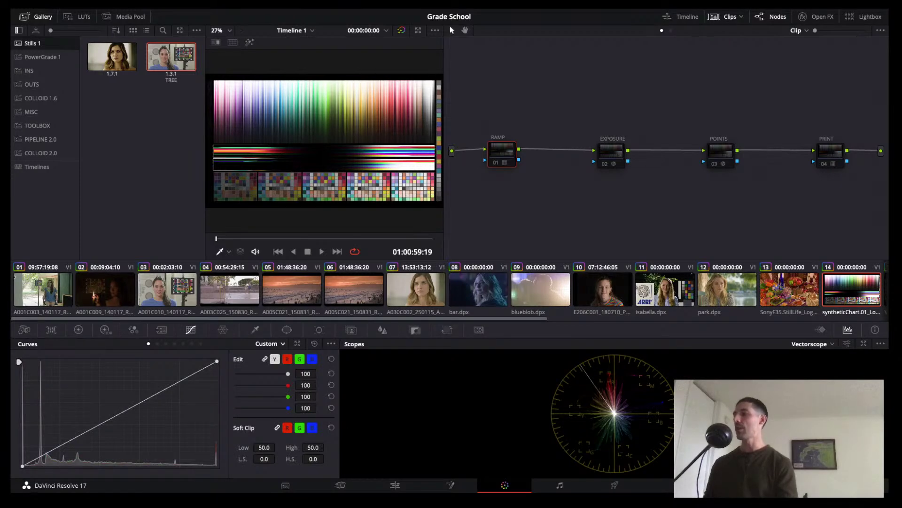
click(183, 343)
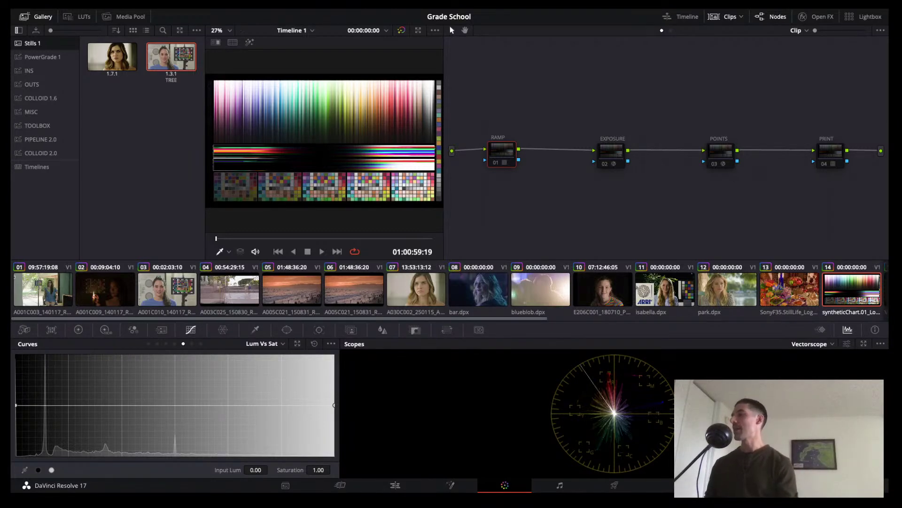
drag(16, 404, 16, 384)
drag(334, 405, 334, 426)
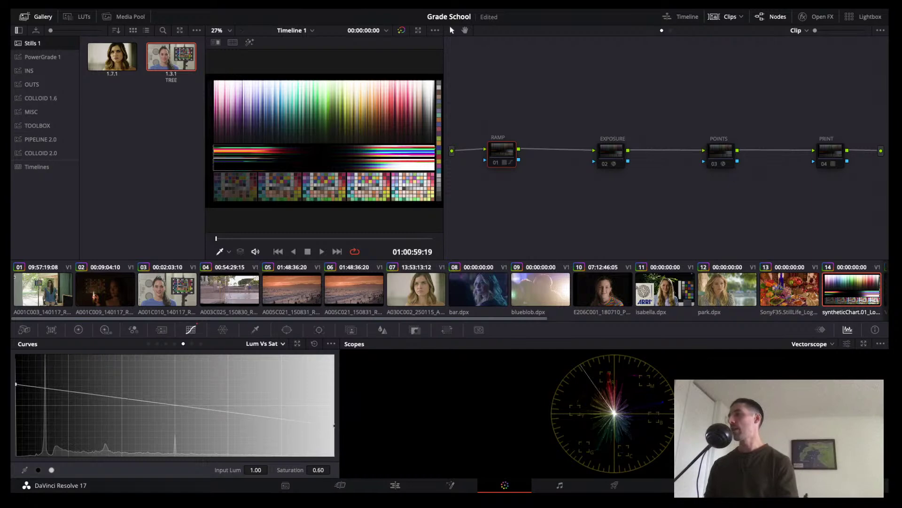
Try a descending Sat Vs Sat curve that boosts low-saturation colors and reduces high-saturation ones, and reset that curve.
click(192, 344)
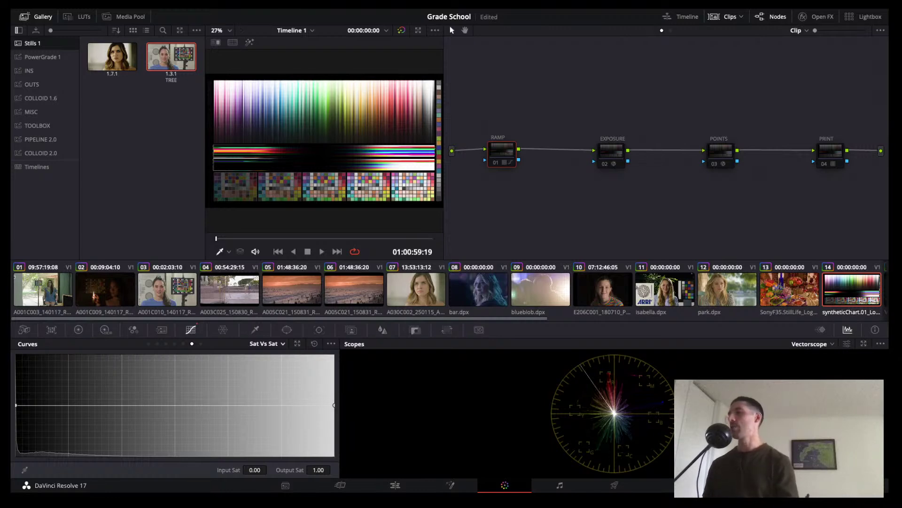
drag(334, 405, 334, 433)
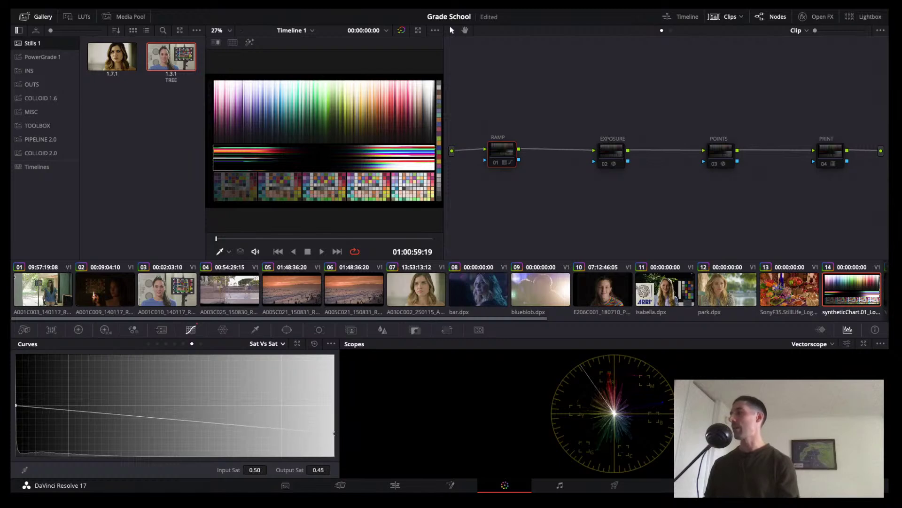
drag(16, 405, 16, 376)
drag(76, 386, 136, 405)
drag(203, 415, 256, 422)
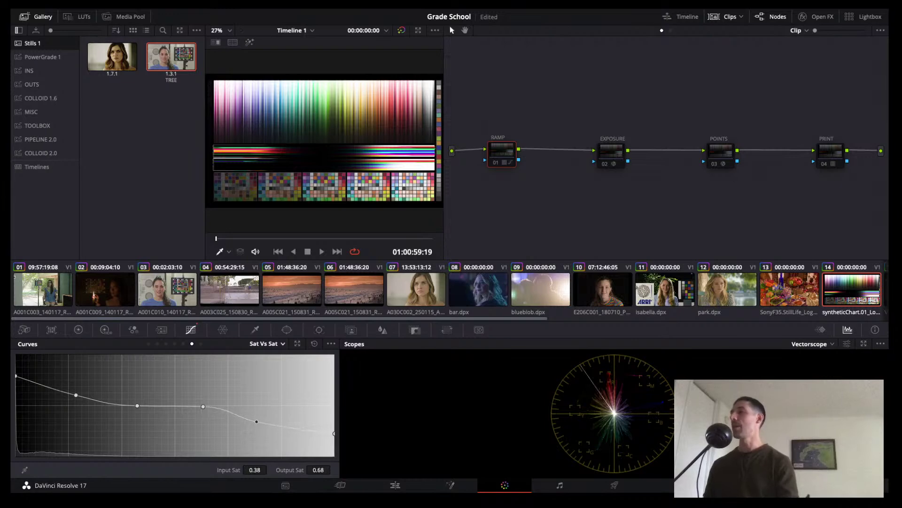
click(315, 344)
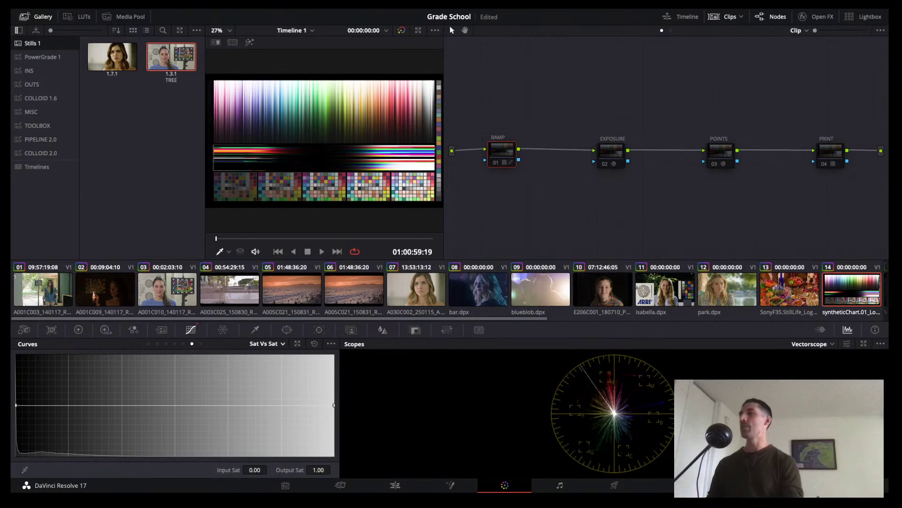
On clip 07, add a node with a circle window after POINTS and set the window's aspect to 0.
click(416, 289)
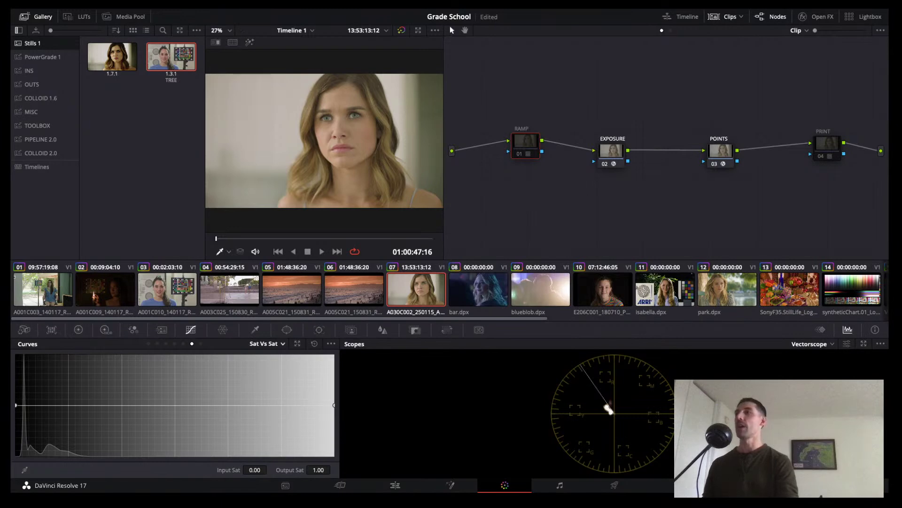
drag(721, 150, 704, 149)
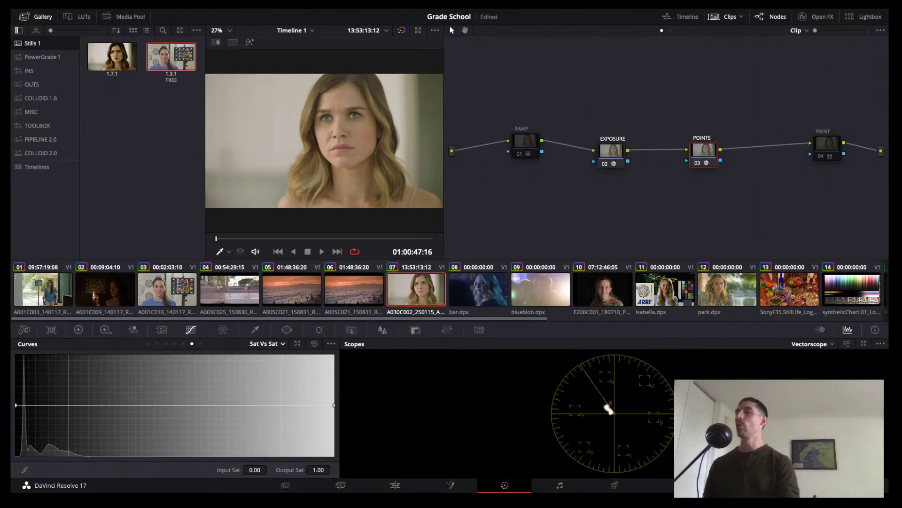
key(alt+c)
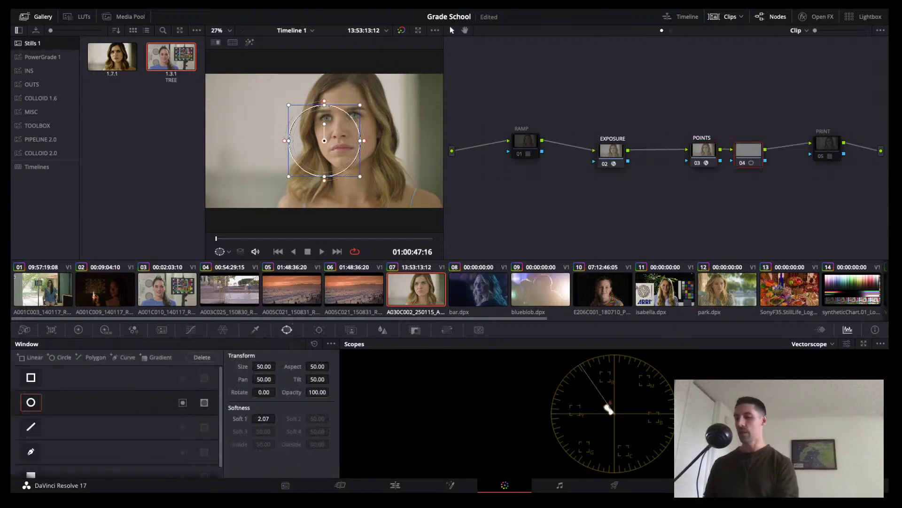
double_click(318, 367)
text(100)
key(Return)
text(0)
key(Return)
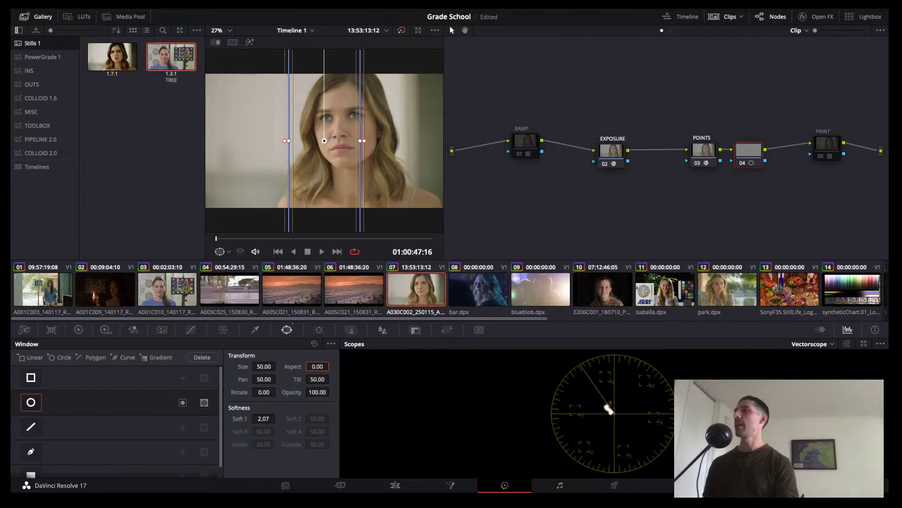
Move and soften the window so it covers the half of the frame beyond the woman's face, and lower the node's offset to 16.50.
mouse_move(324, 141)
mouse_down()
mouse_move(414, 131)
mouse_move(318, 131)
mouse_up()
drag(381, 131, 411, 131)
click(78, 329)
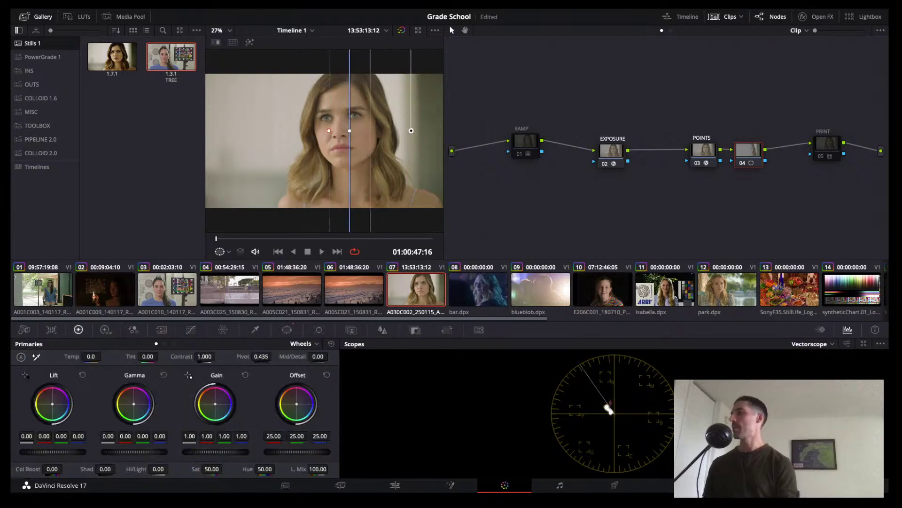
drag(297, 452, 284, 452)
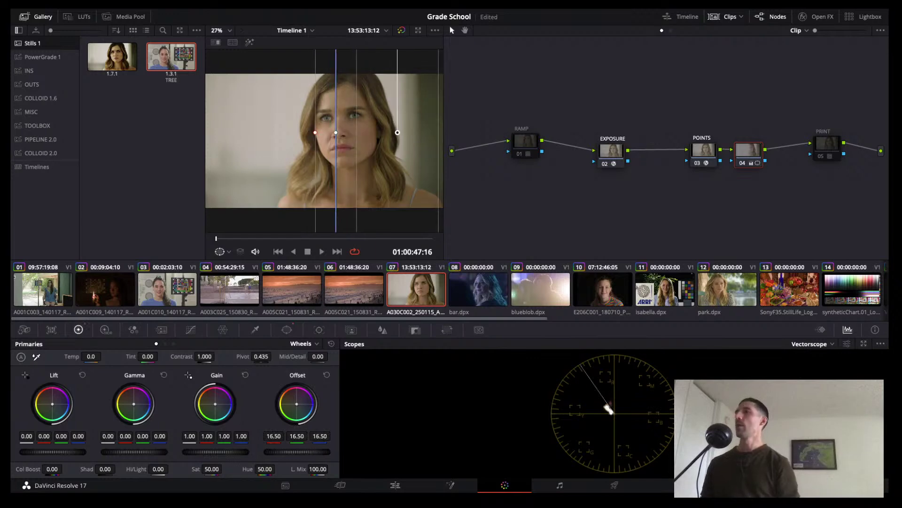
Compare the shot with and without the windowed offset adjustment in the enlarged viewer.
key(alt+f)
key(super+d)
key(super+d)
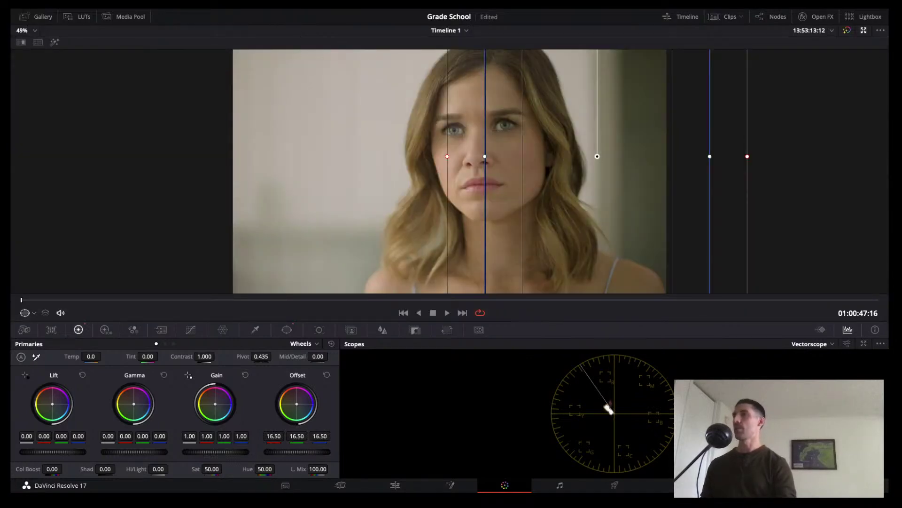
key(alt+f)
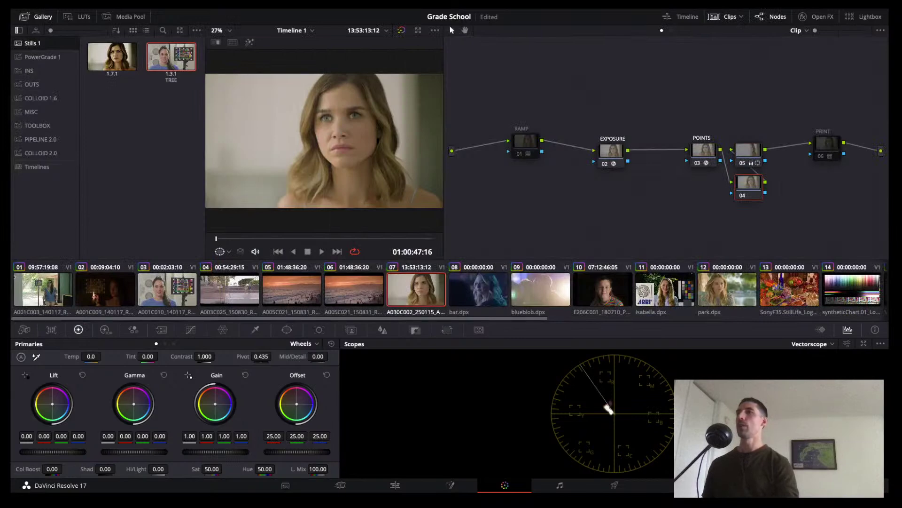
Disable all nodes on clip 07 and delete its PRINT and RAMP nodes.
key(alt+d)
click(827, 144)
key(Delete)
click(525, 141)
key(Delete)
Examine the woman's shot in the enlarged and full-screen viewers, with and without the window outline shown.
click(749, 151)
key(alt+f)
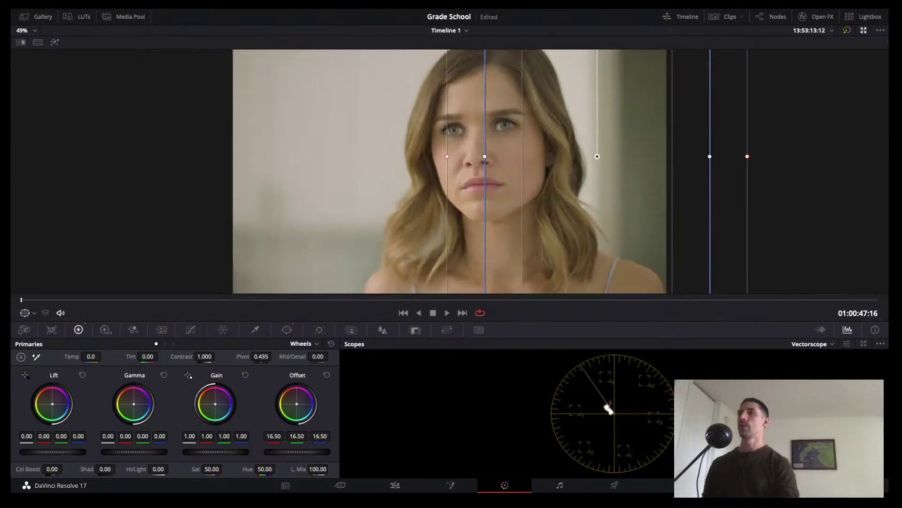
key(alt+f)
click(748, 185)
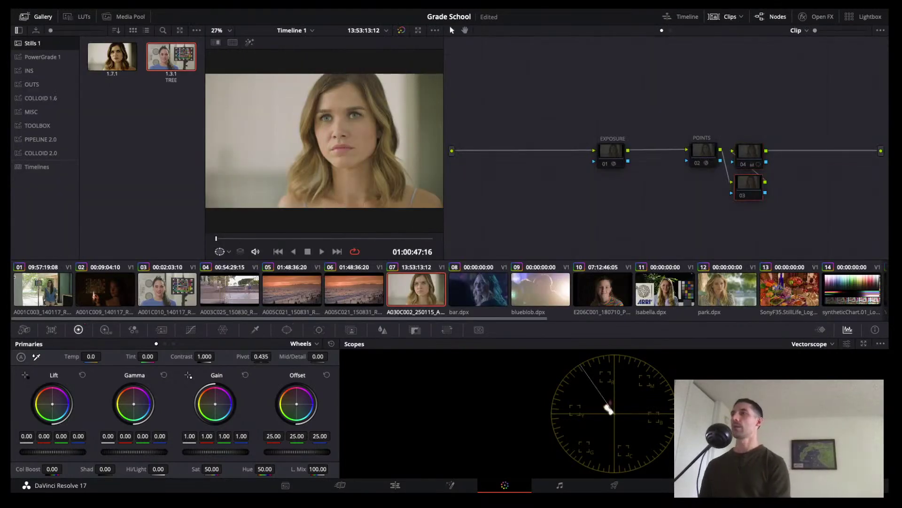
key(alt+f)
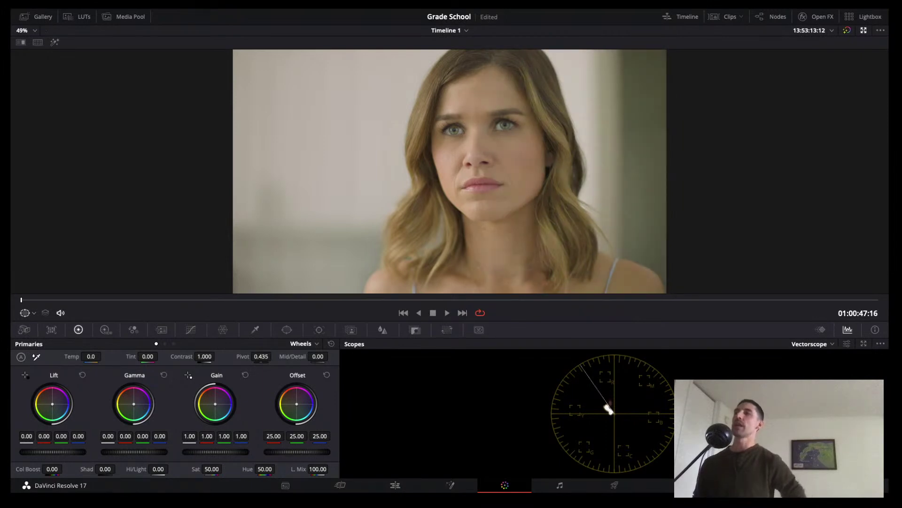
key(super+f)
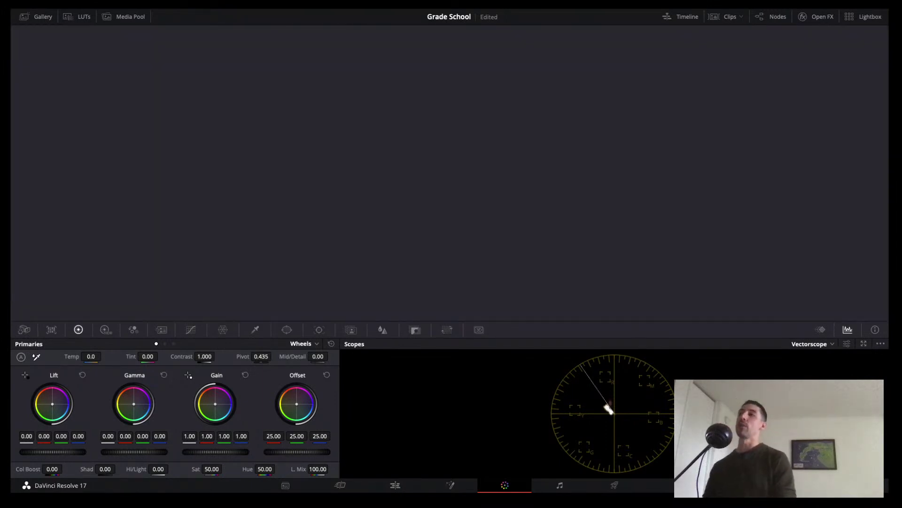
key(super+f)
key(alt+f)
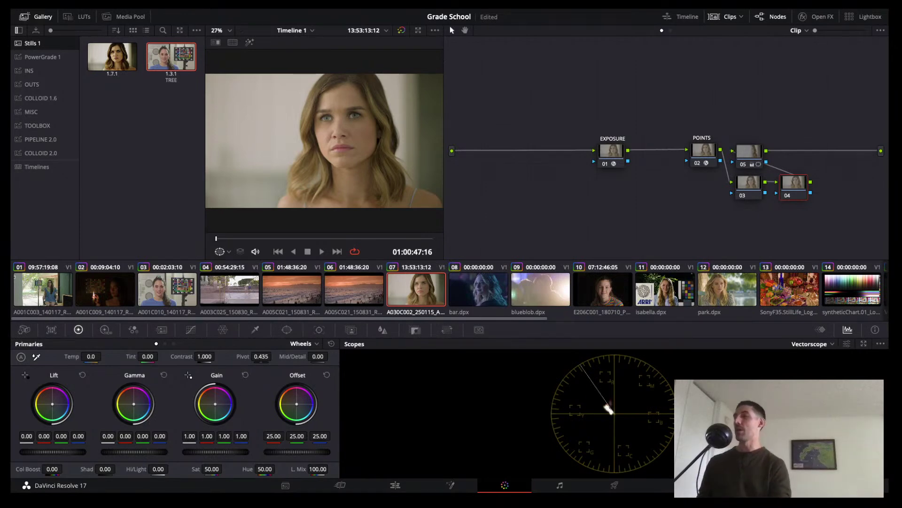
Show the HSL qualifier for the last empty node, and delete both empty nodes between POINTS and the windowed node.
click(255, 329)
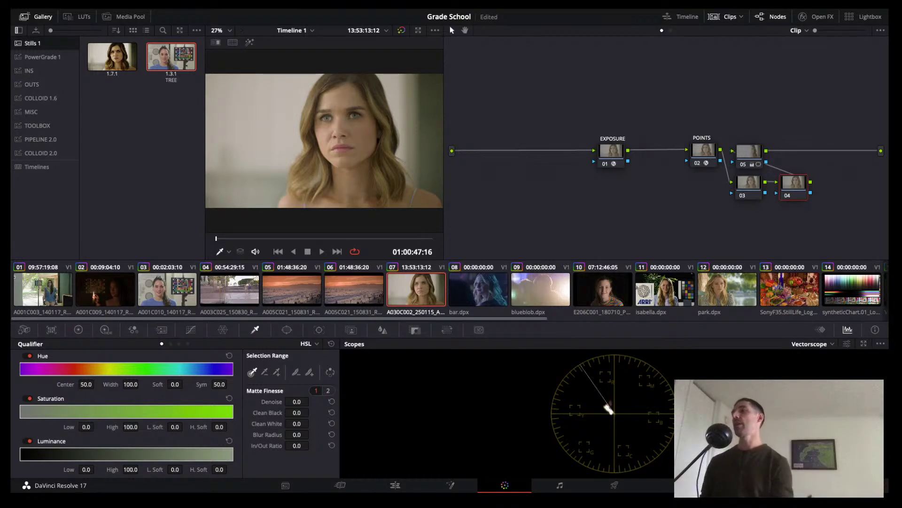
key(Delete)
key(Delete)
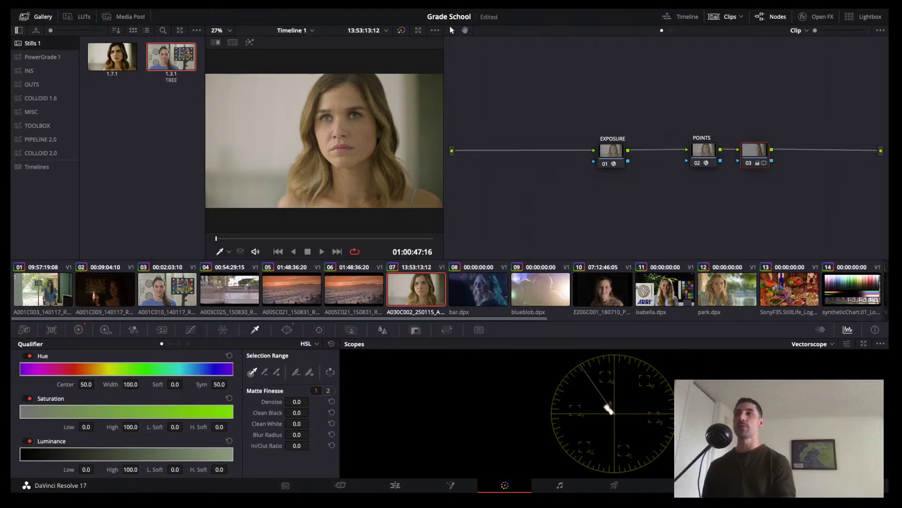
Add a serial node before EXPOSURE, load the HSV Generator through the DCTL effect, and place the node above the chain.
drag(611, 151, 614, 151)
key(shift+s)
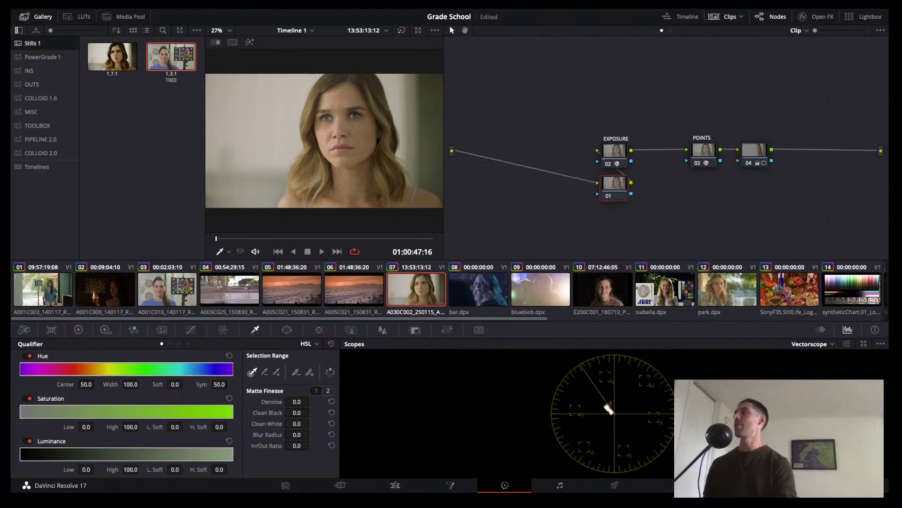
click(804, 16)
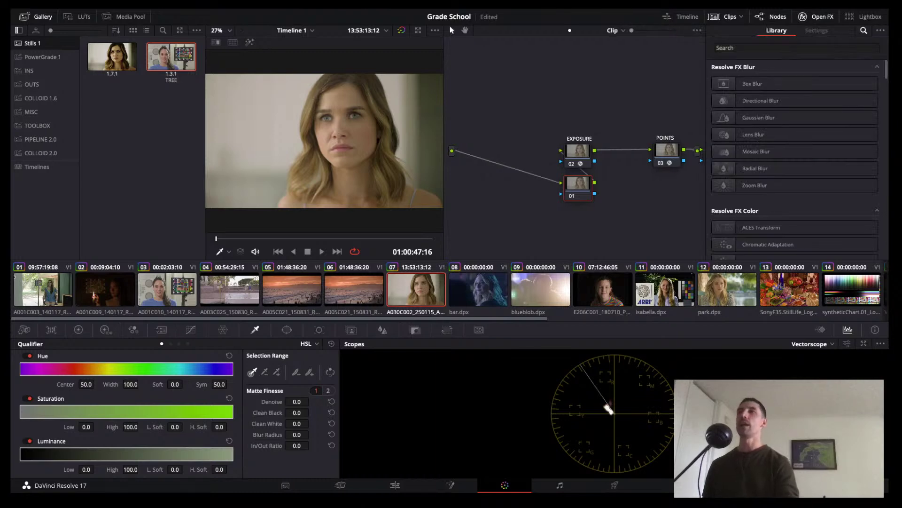
click(795, 48)
text(dc)
double_click(795, 83)
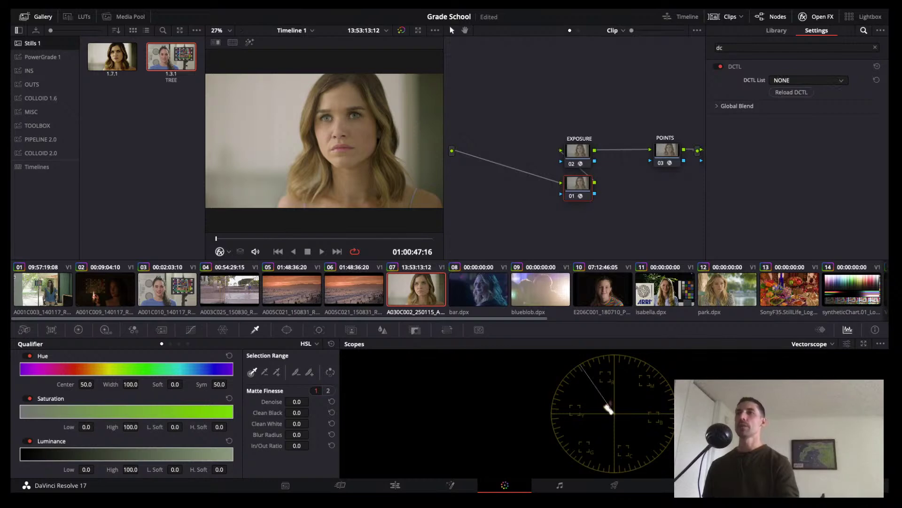
click(809, 81)
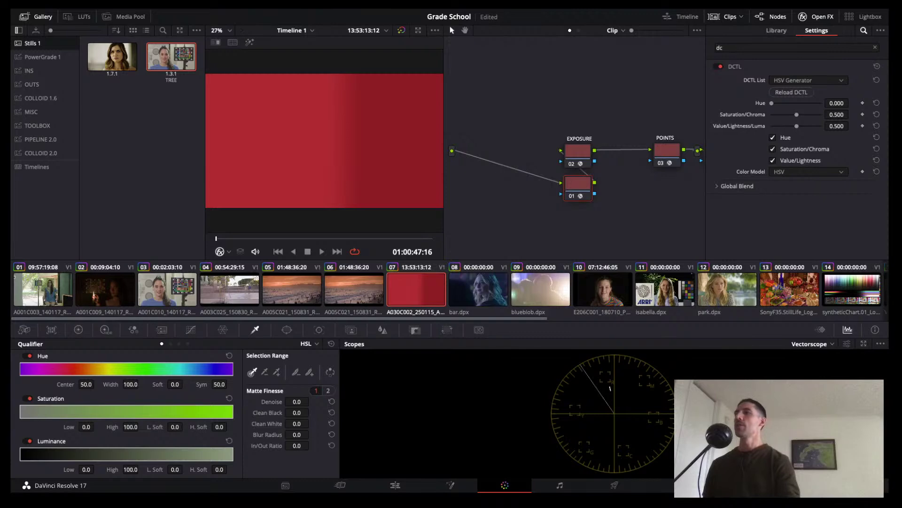
drag(578, 182, 513, 88)
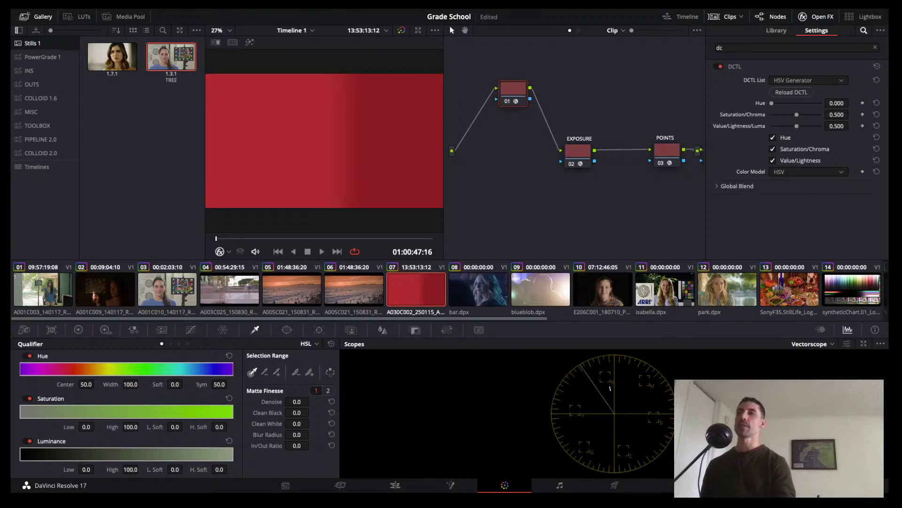
Set the HSV Generator to hue 0.835, saturation 0.312 and value 0.715, and delete its node from the tree.
drag(772, 103, 808, 126)
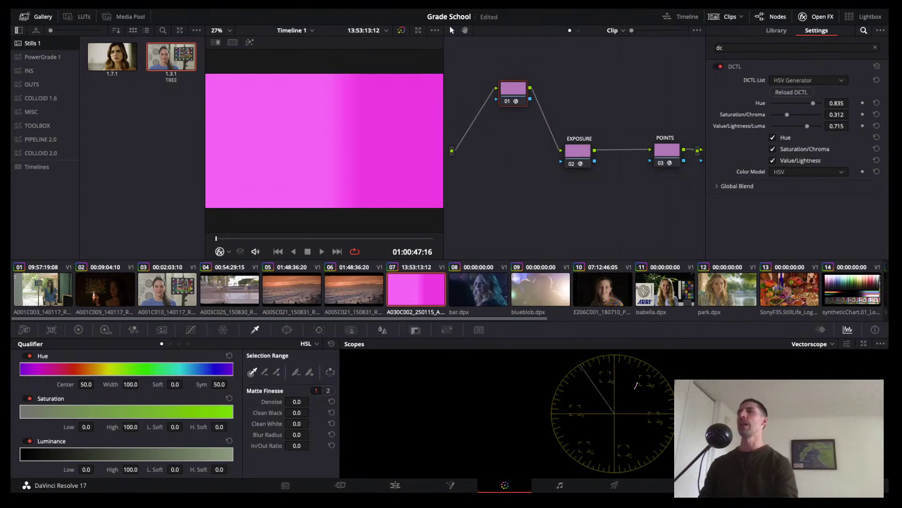
drag(513, 89, 500, 111)
key(Delete)
Add a Solid Color generator above the woman's clip in the edit timeline at 01:00:47:16, delete it, and return to color grading.
click(395, 485)
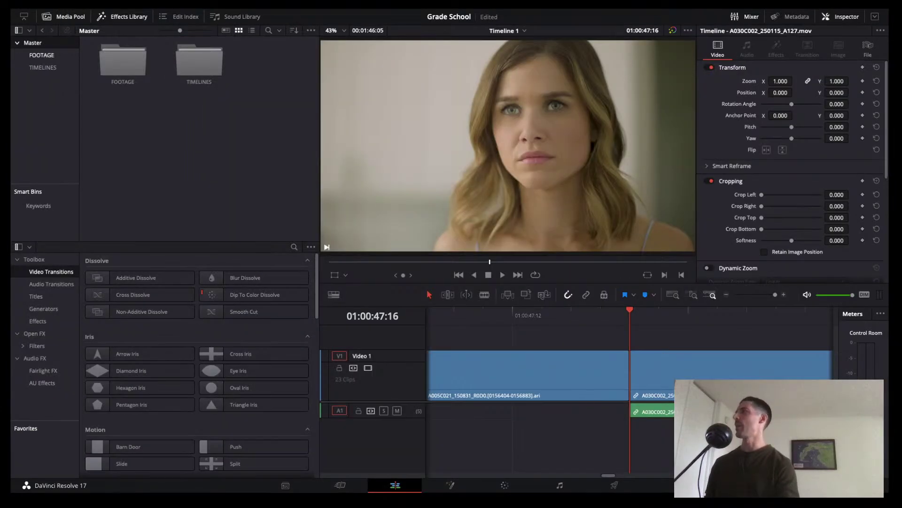
click(43, 309)
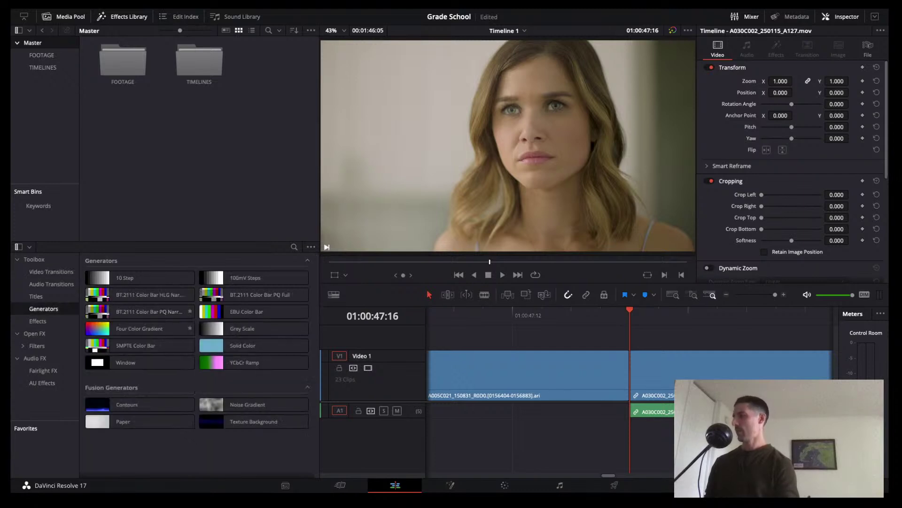
click(254, 346)
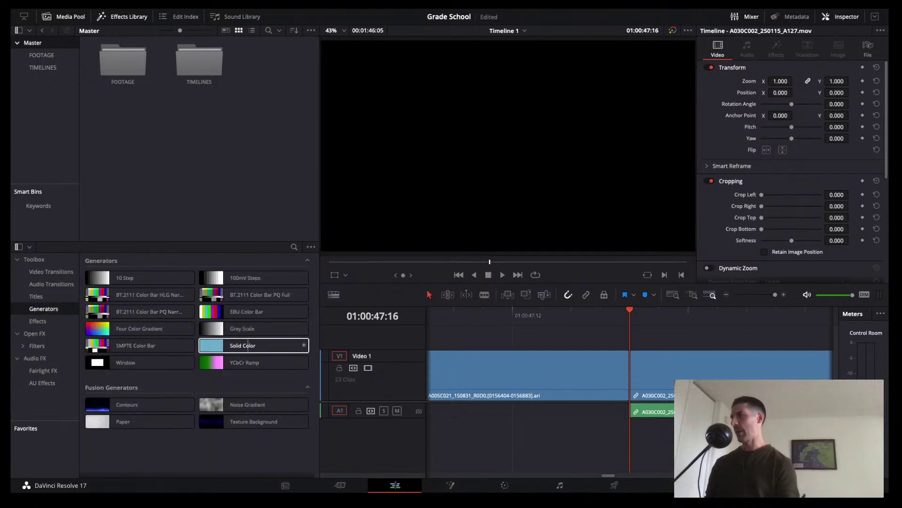
key(shift+F12)
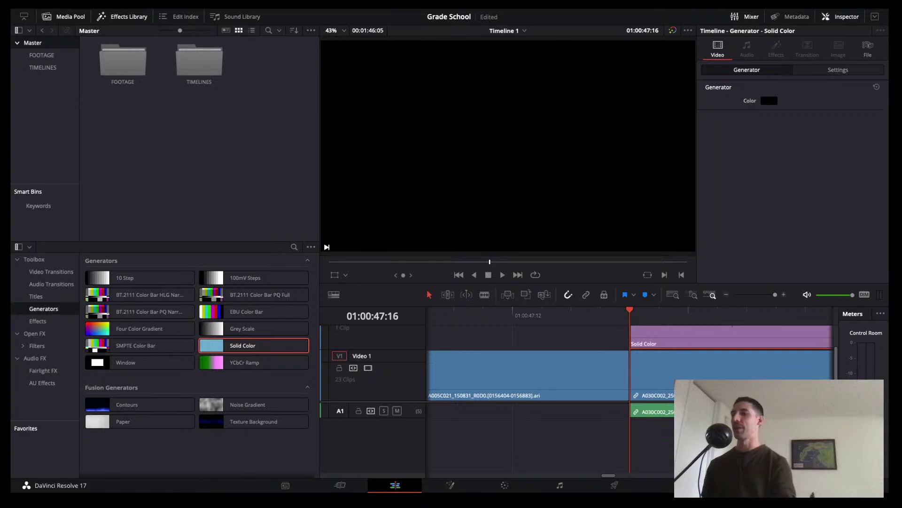
key(Delete)
key(shift+6)
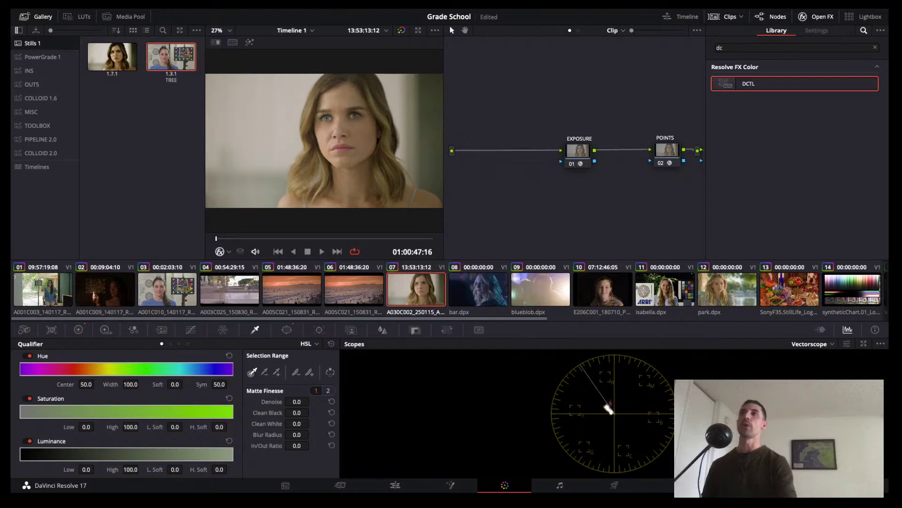
Hide the Open FX library and show the primary color wheels for the last node.
click(817, 16)
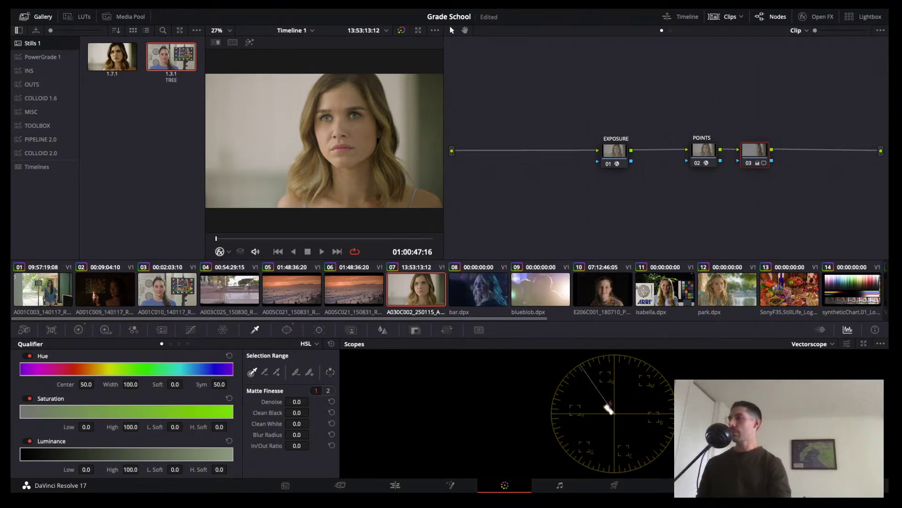
click(78, 330)
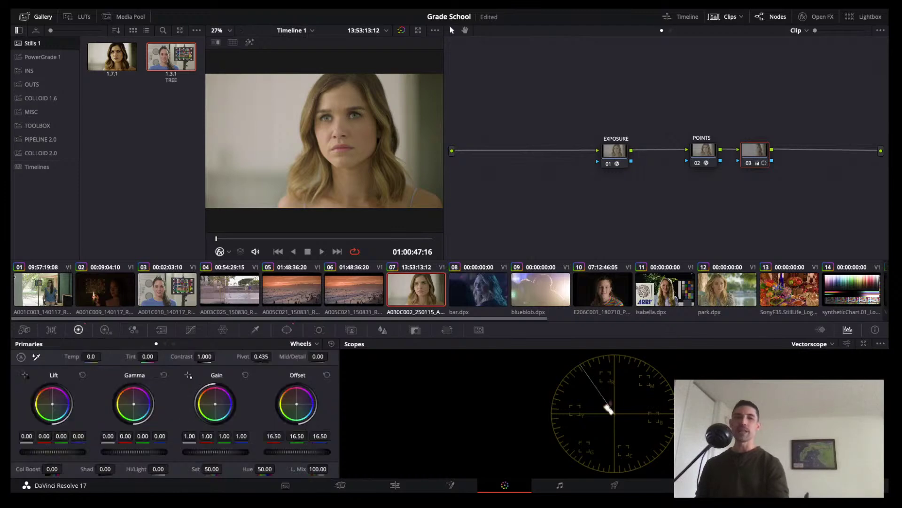